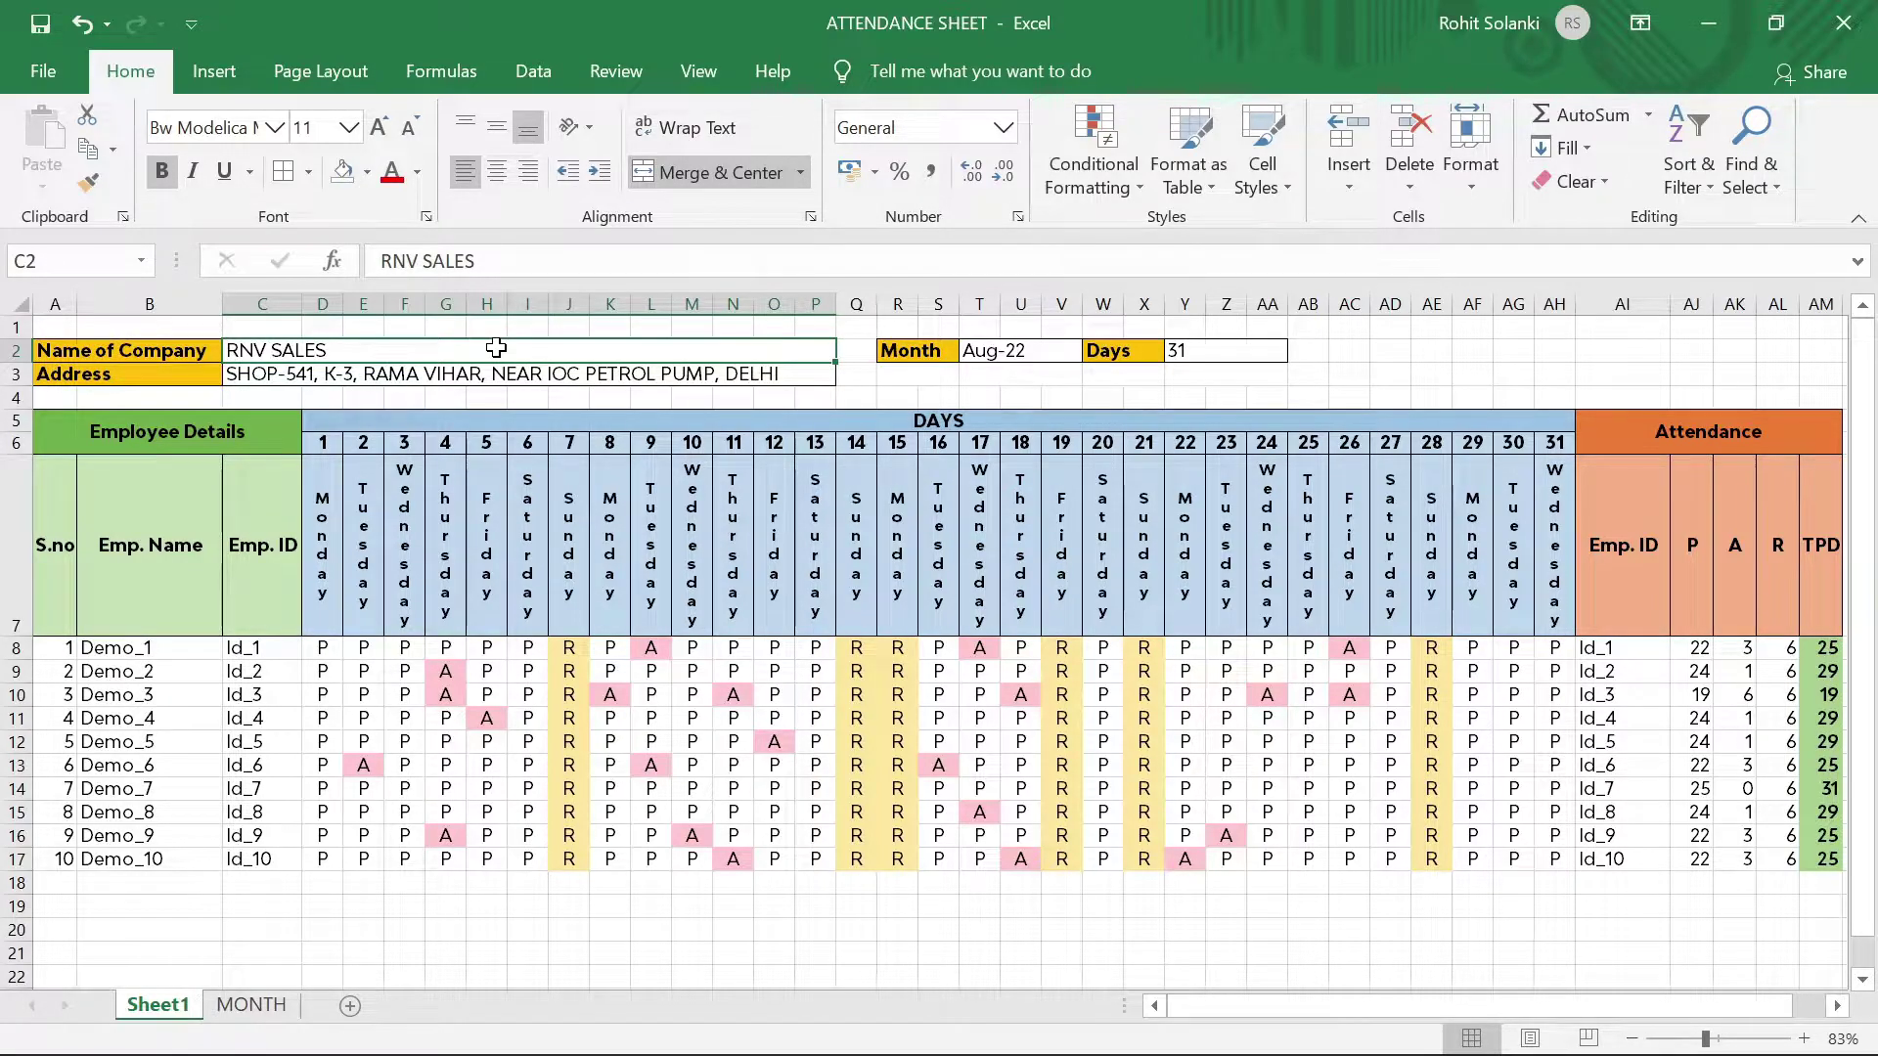
# Review the Name of Company entry RNV SALES and the company address entry
pyautogui.click(159, 350)
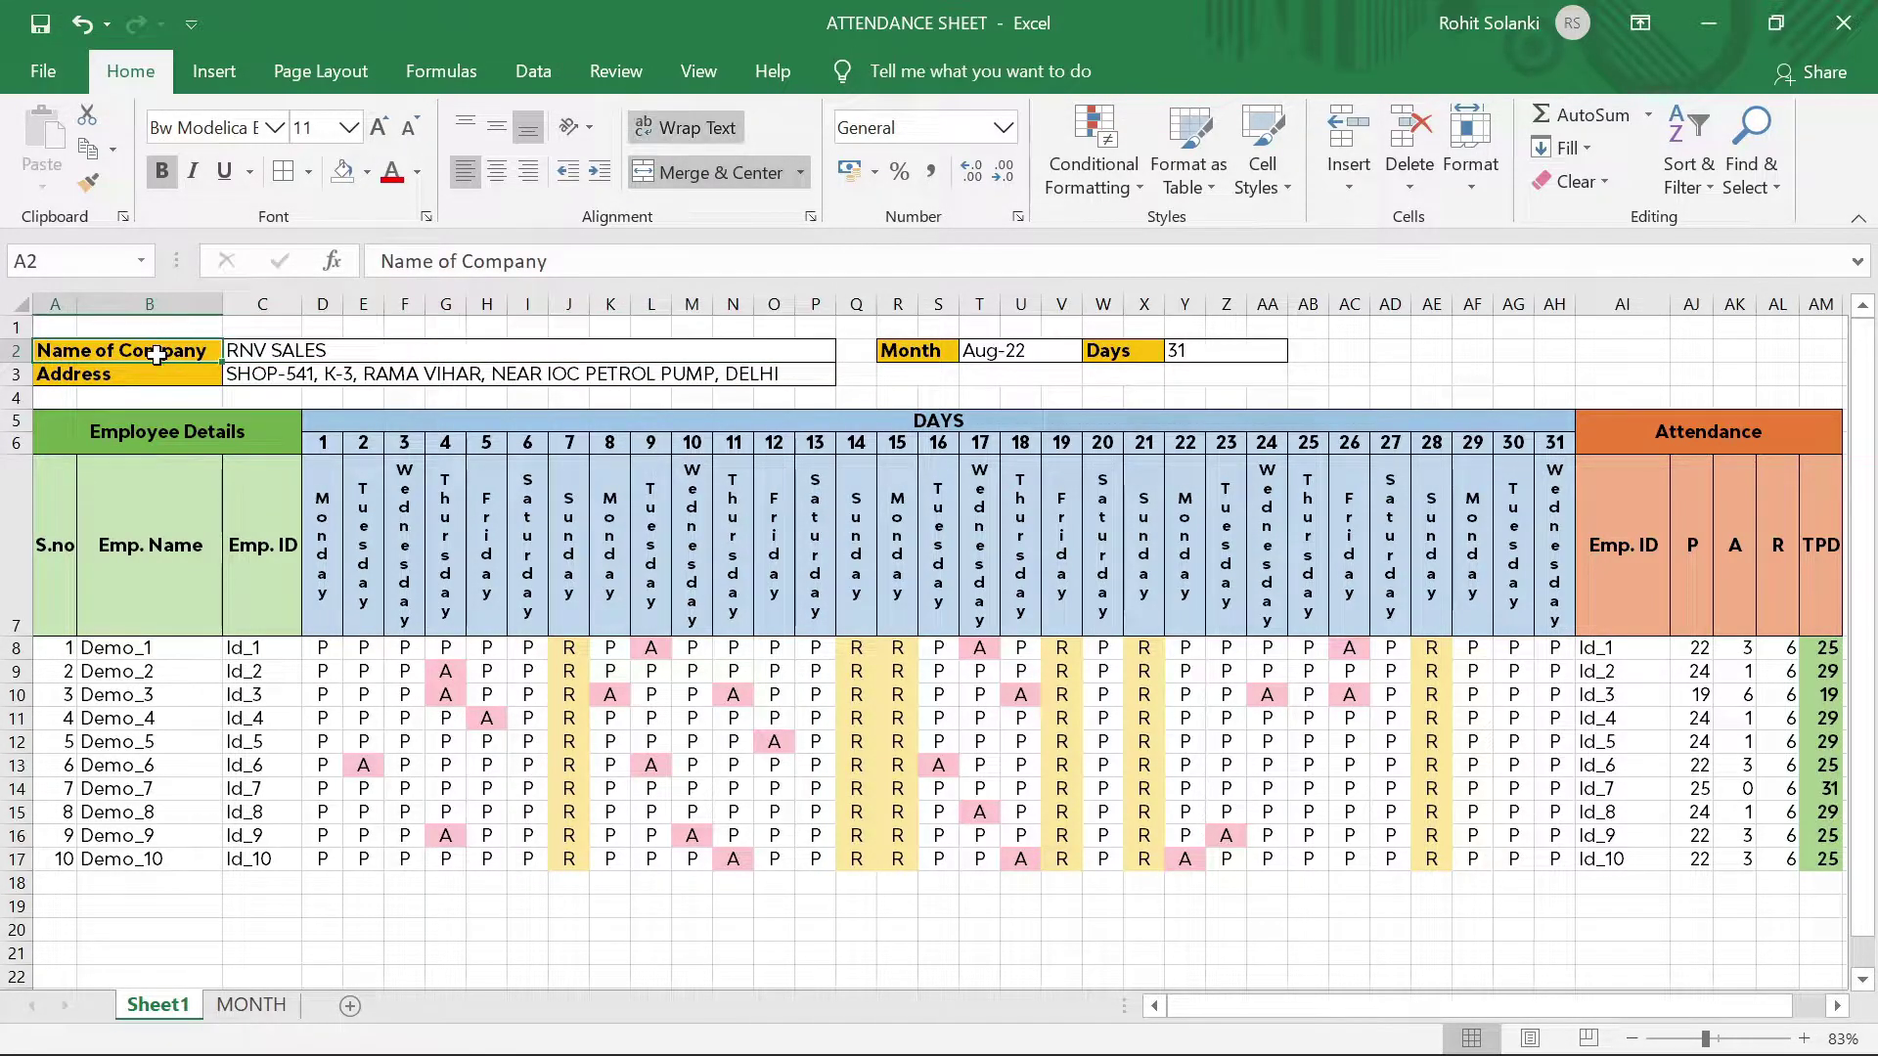
pyautogui.moveTo(158, 354); pyautogui.dragTo(303, 354)
pyautogui.click(367, 354)
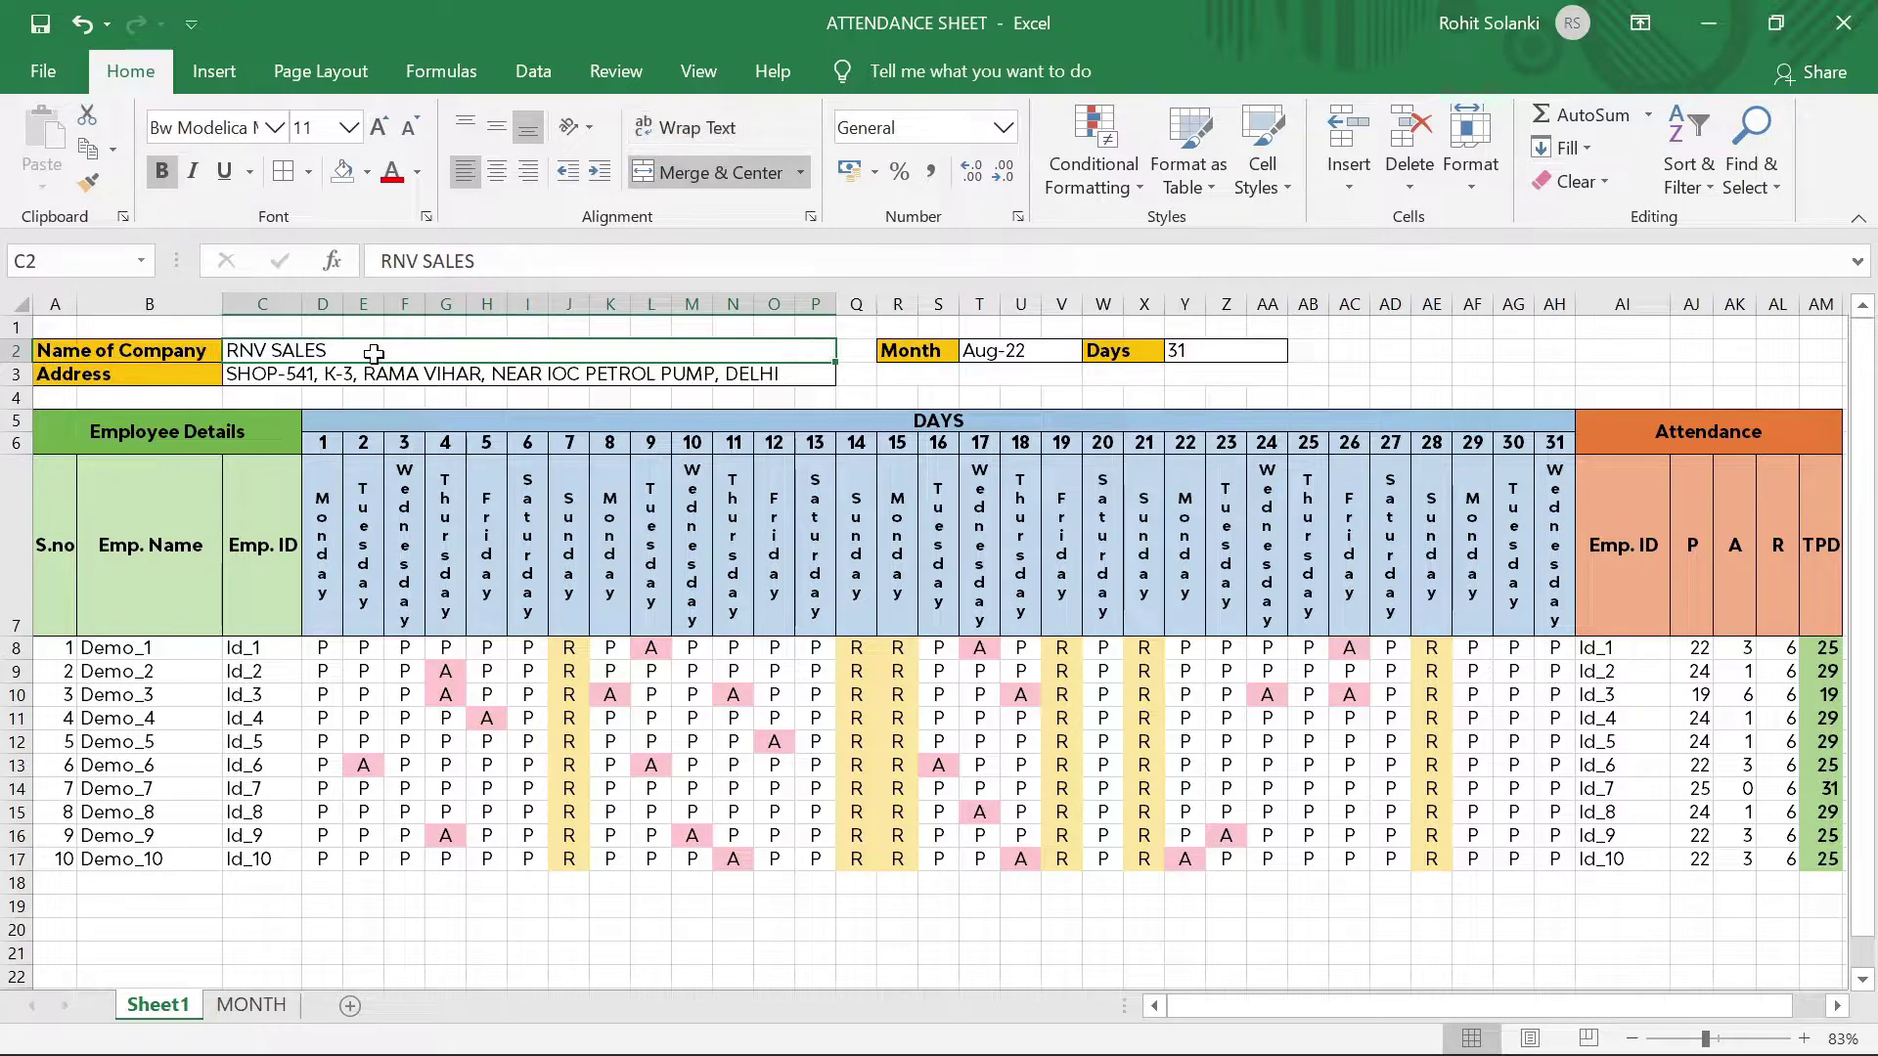
pyautogui.click(198, 377)
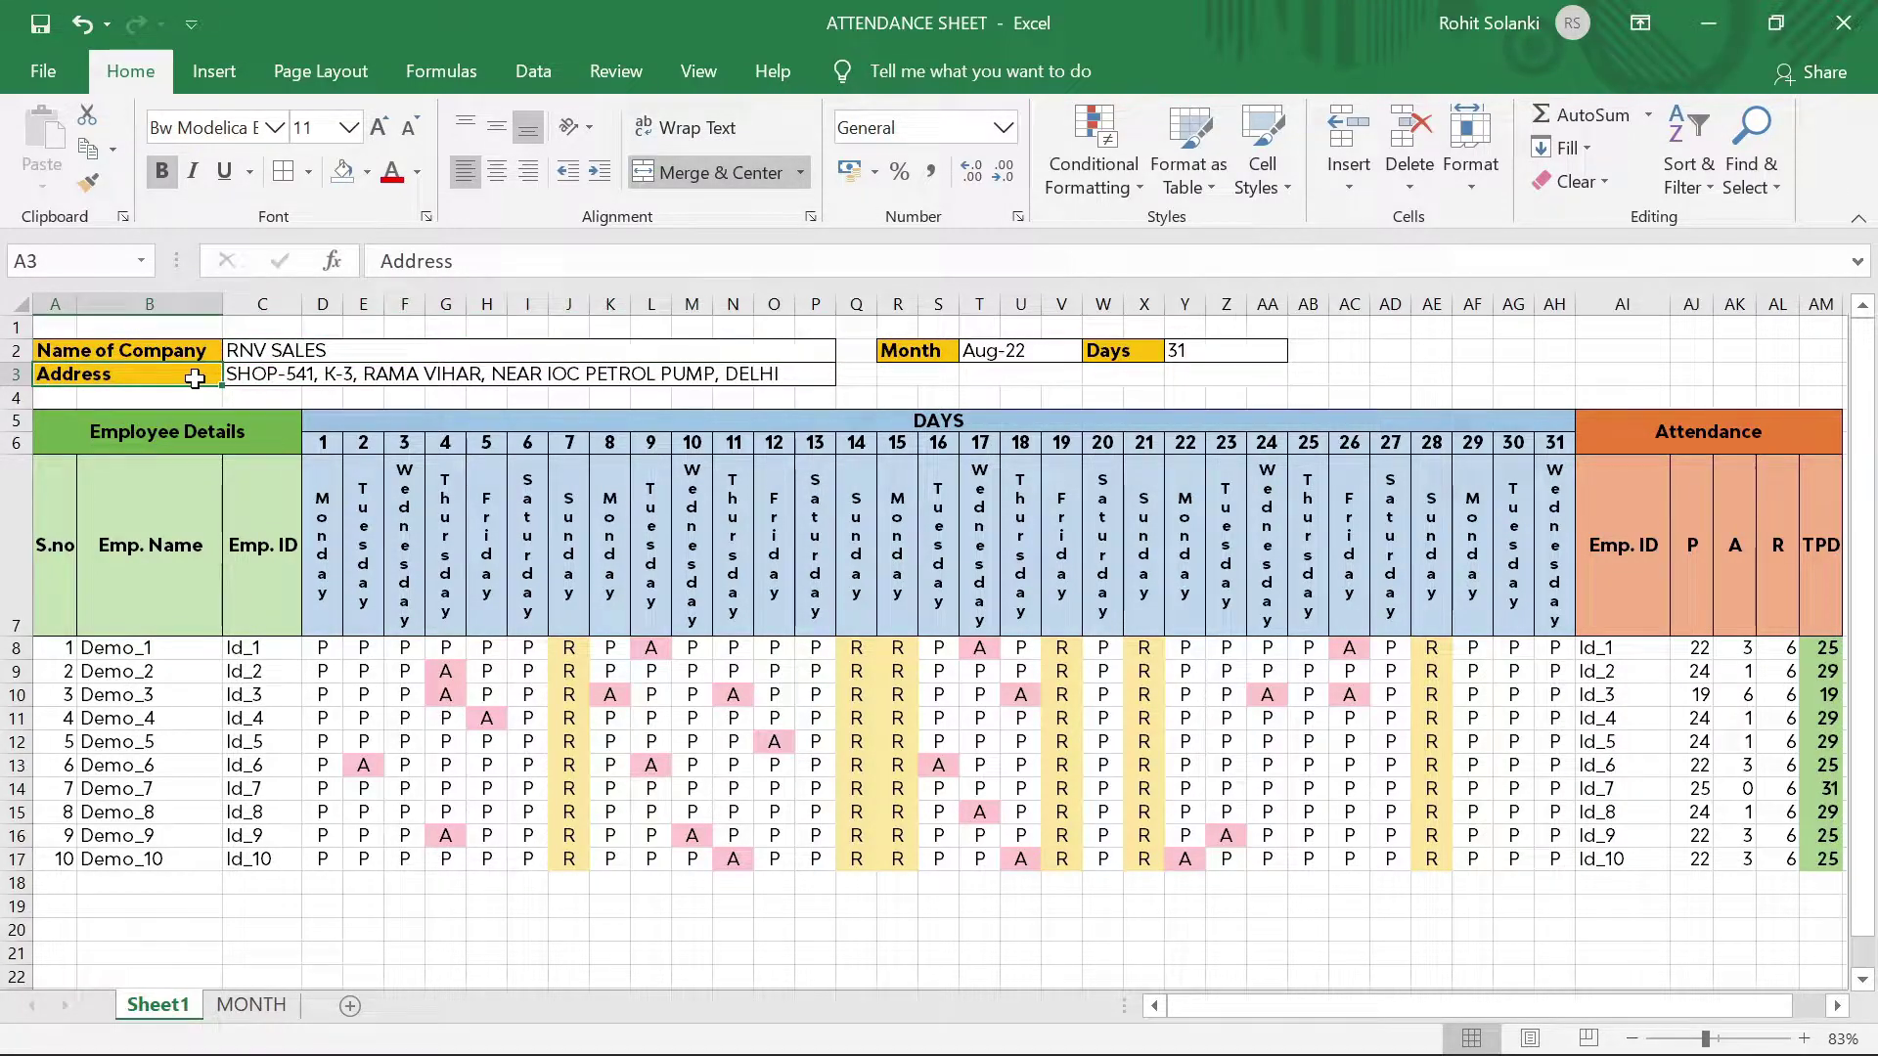
pyautogui.click(328, 374)
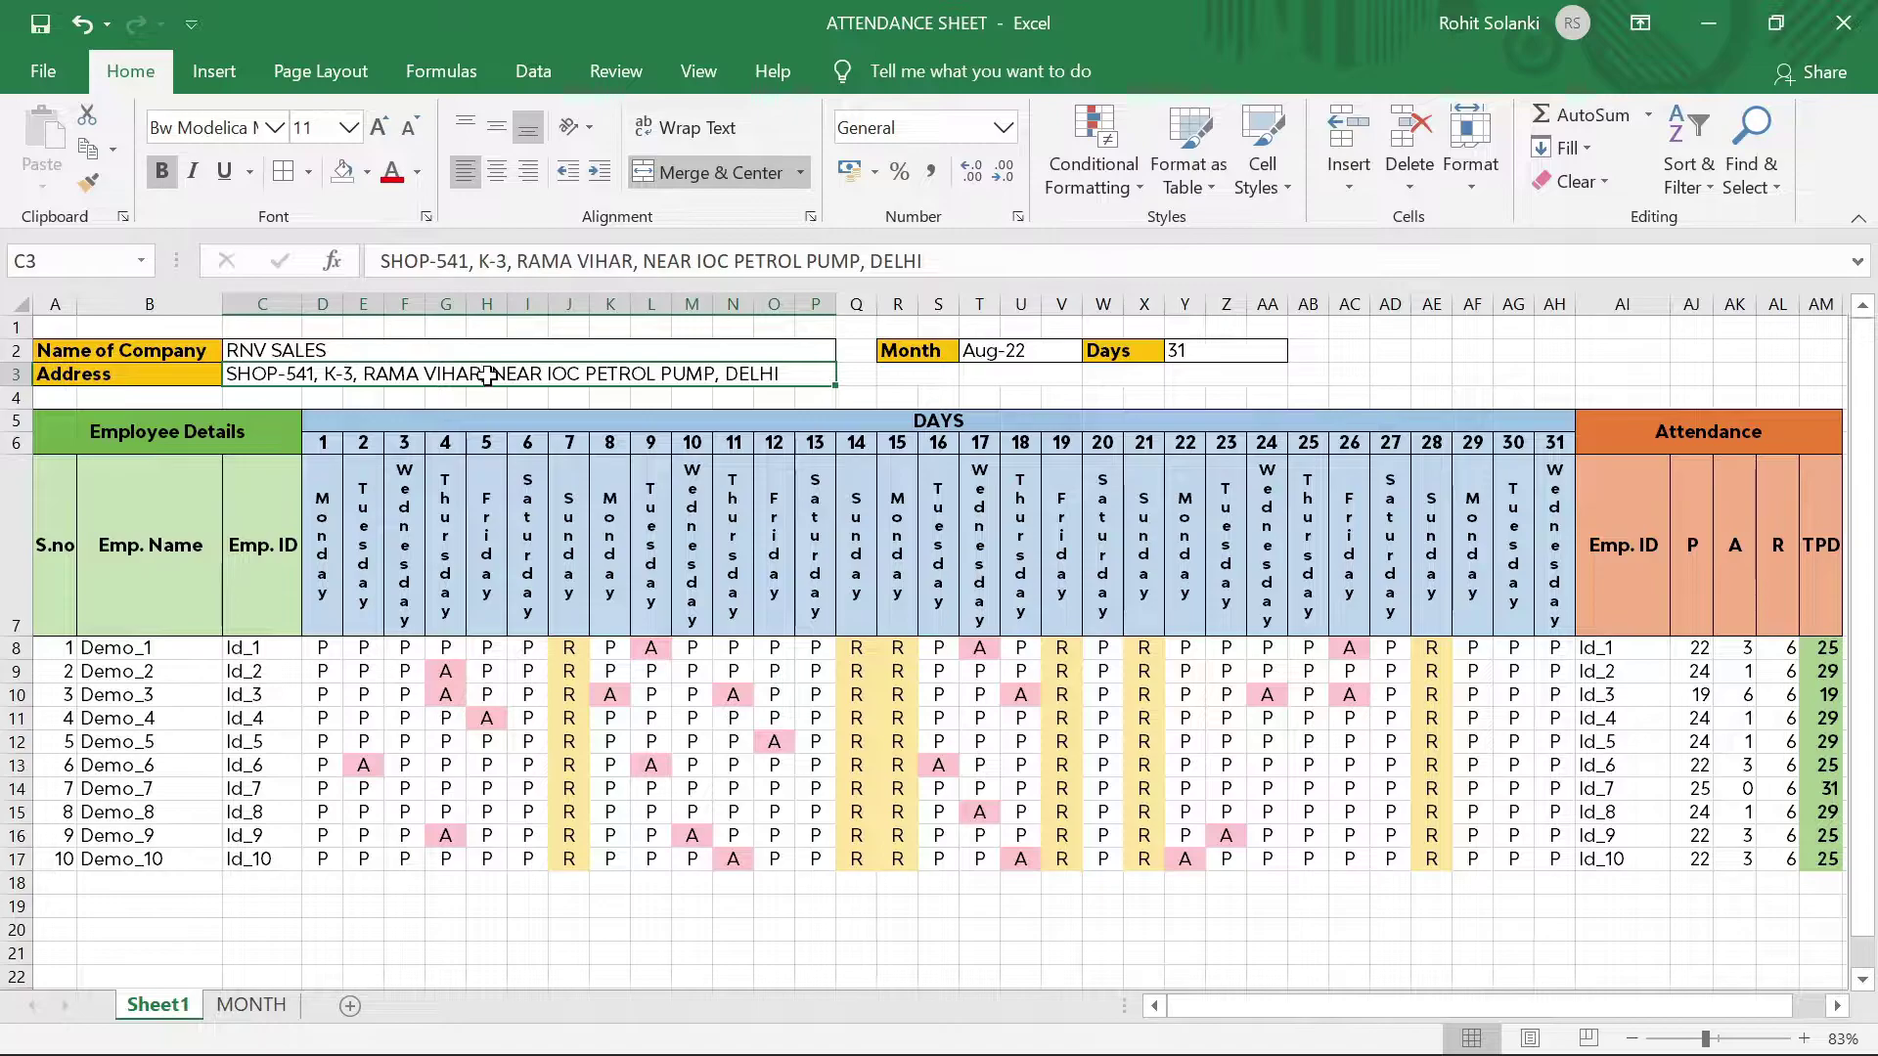
# Select the Month cell showing Aug-22 and browse its list of available months
pyautogui.click(925, 356)
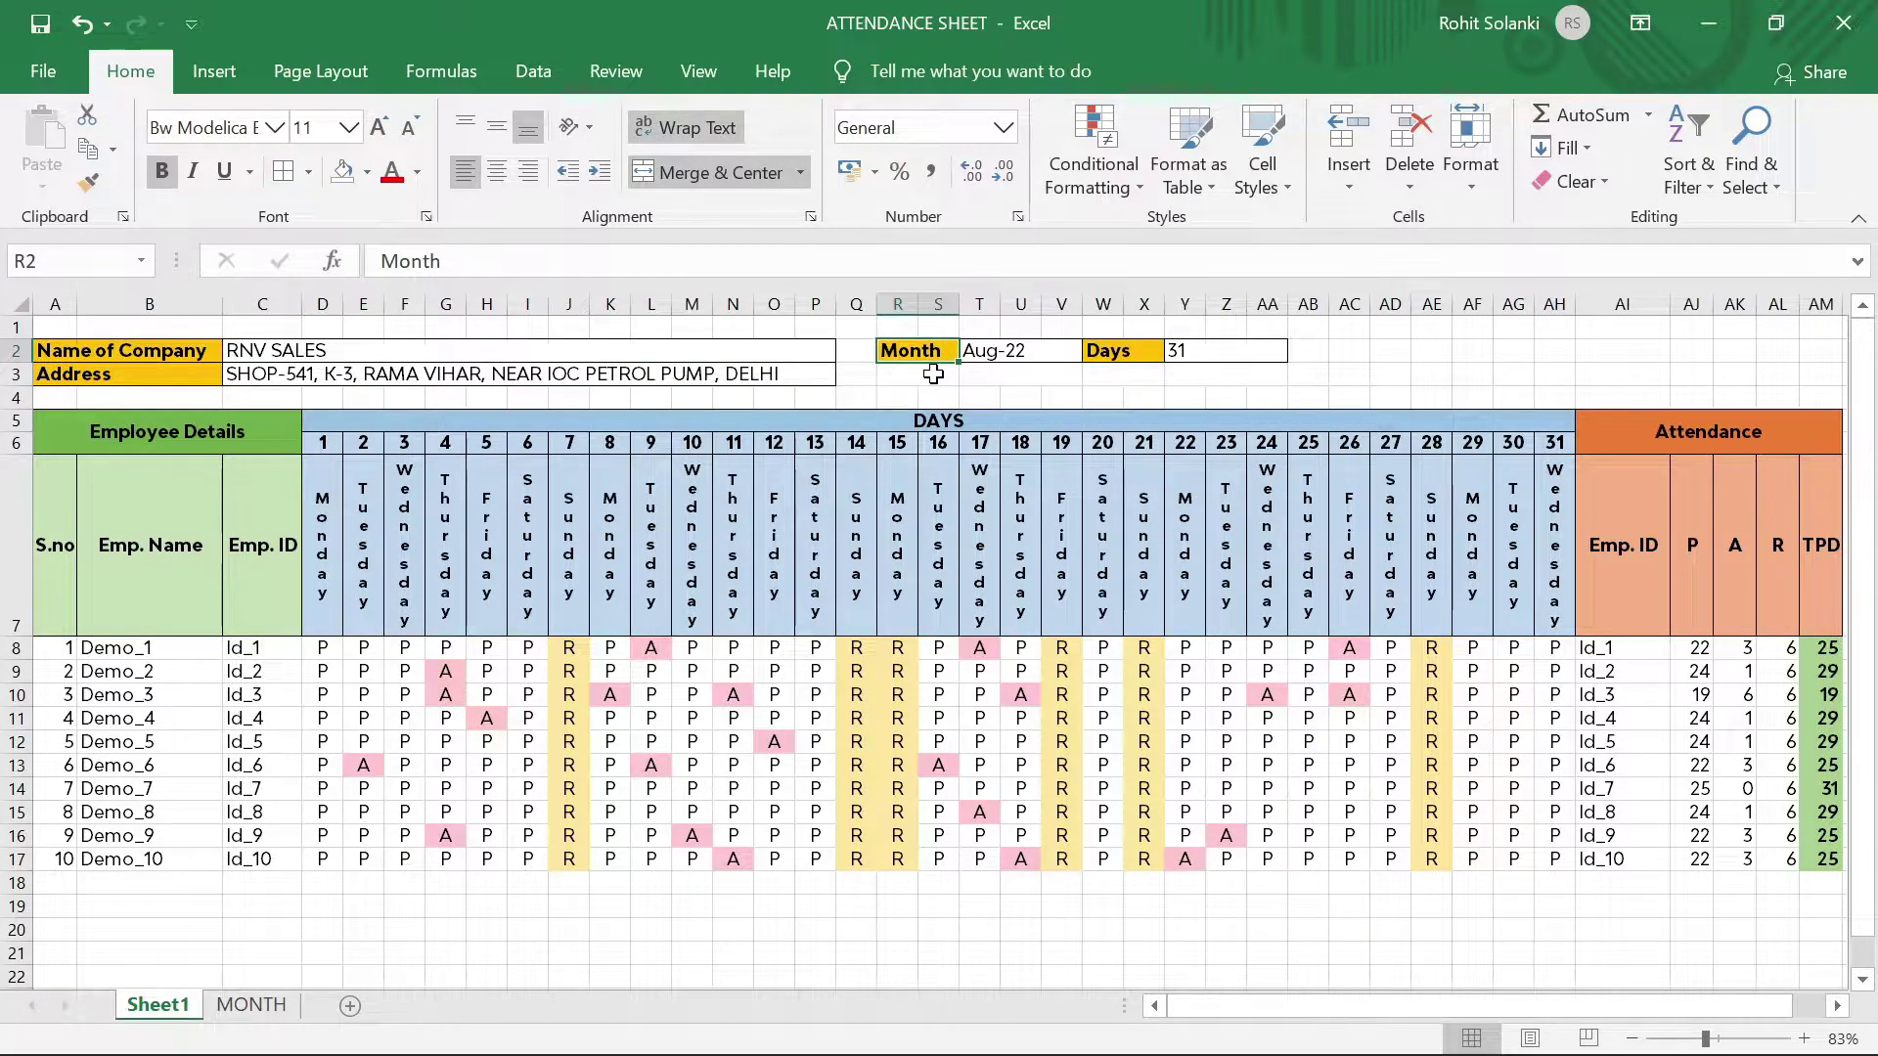
pyautogui.click(1014, 356)
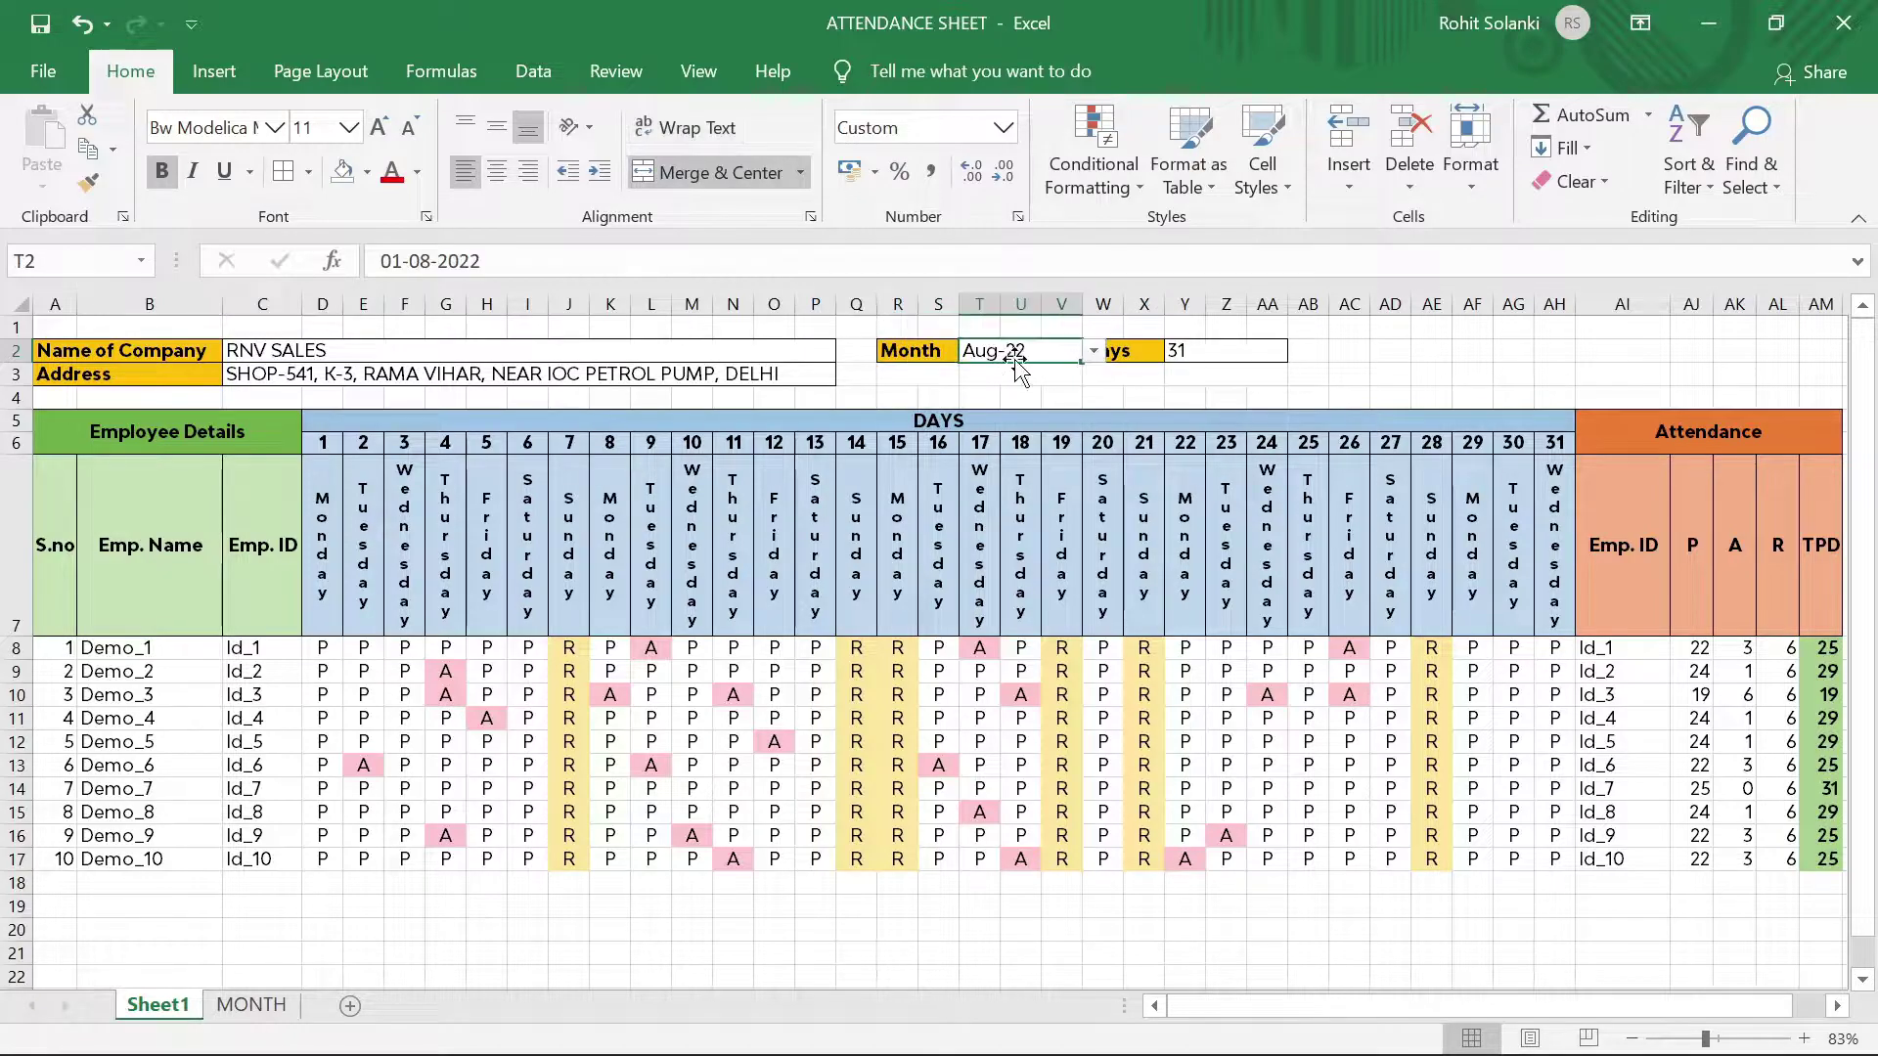
pyautogui.click(1093, 350)
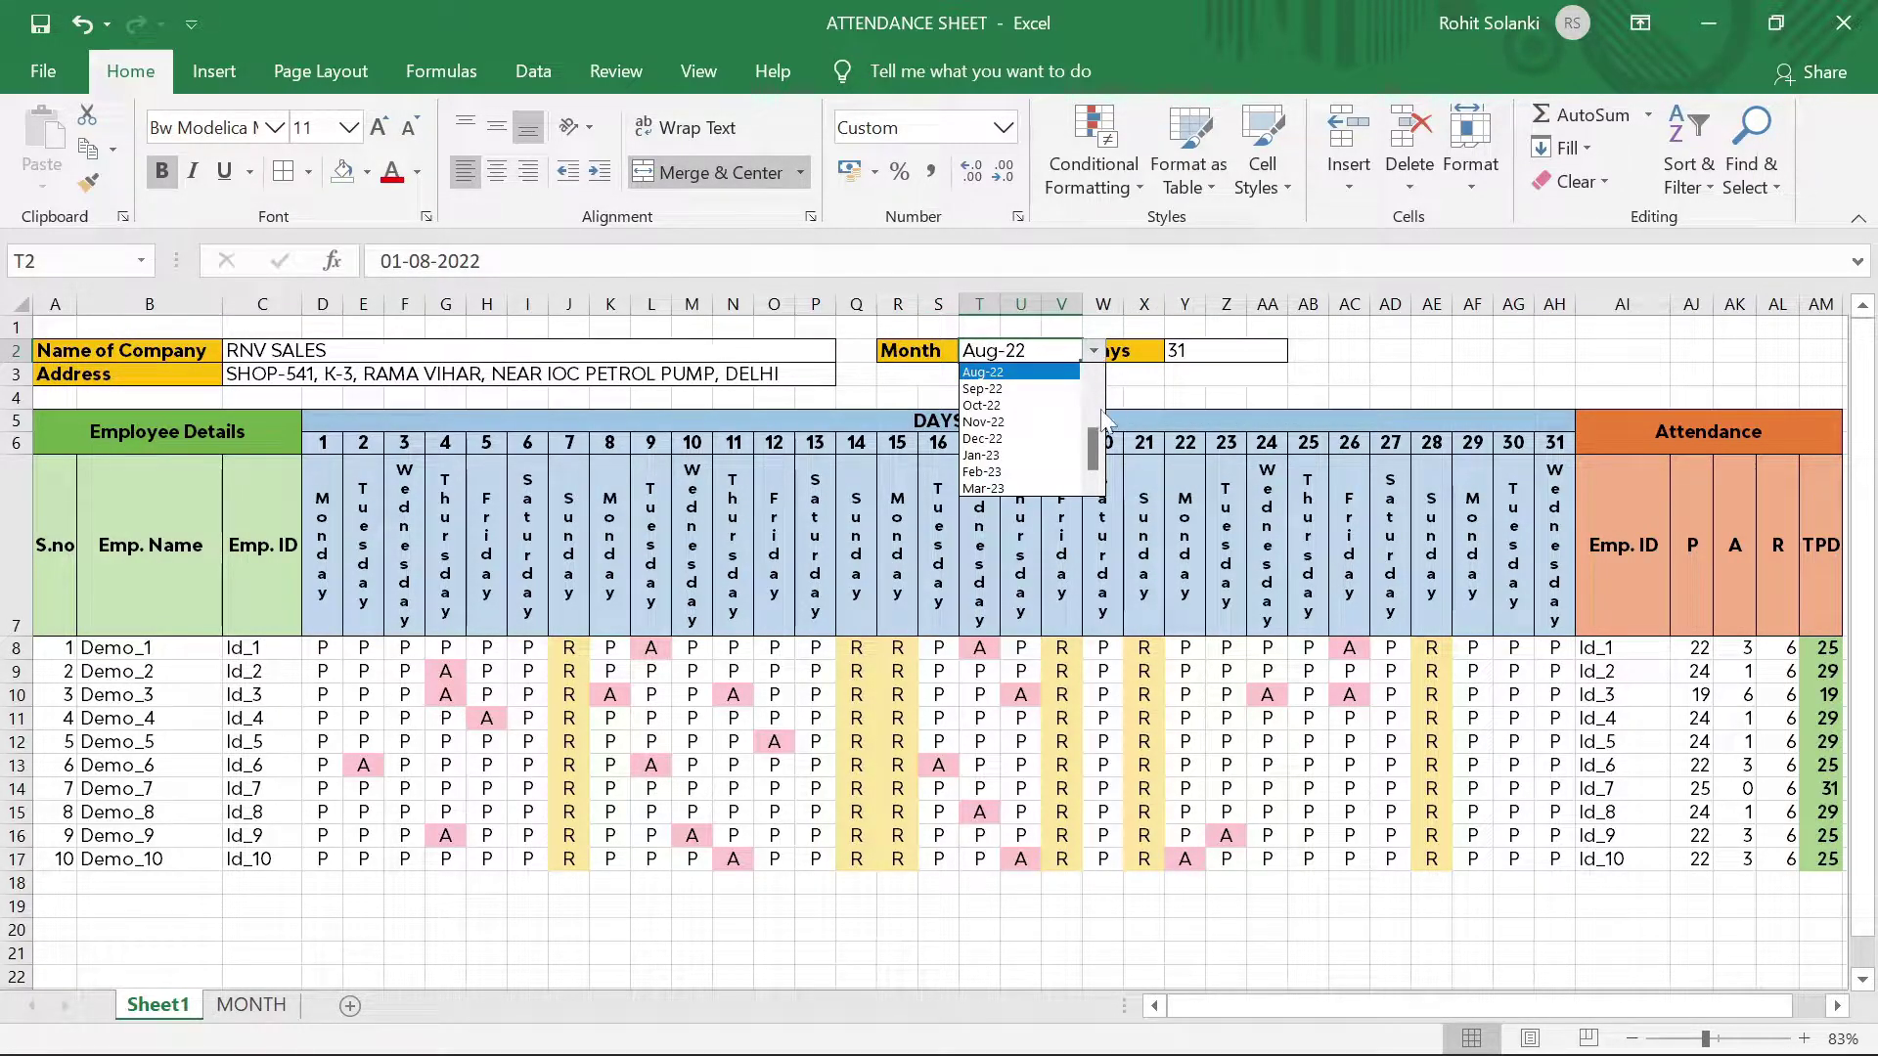
pyautogui.moveTo(1094, 451); pyautogui.dragTo(1097, 393)
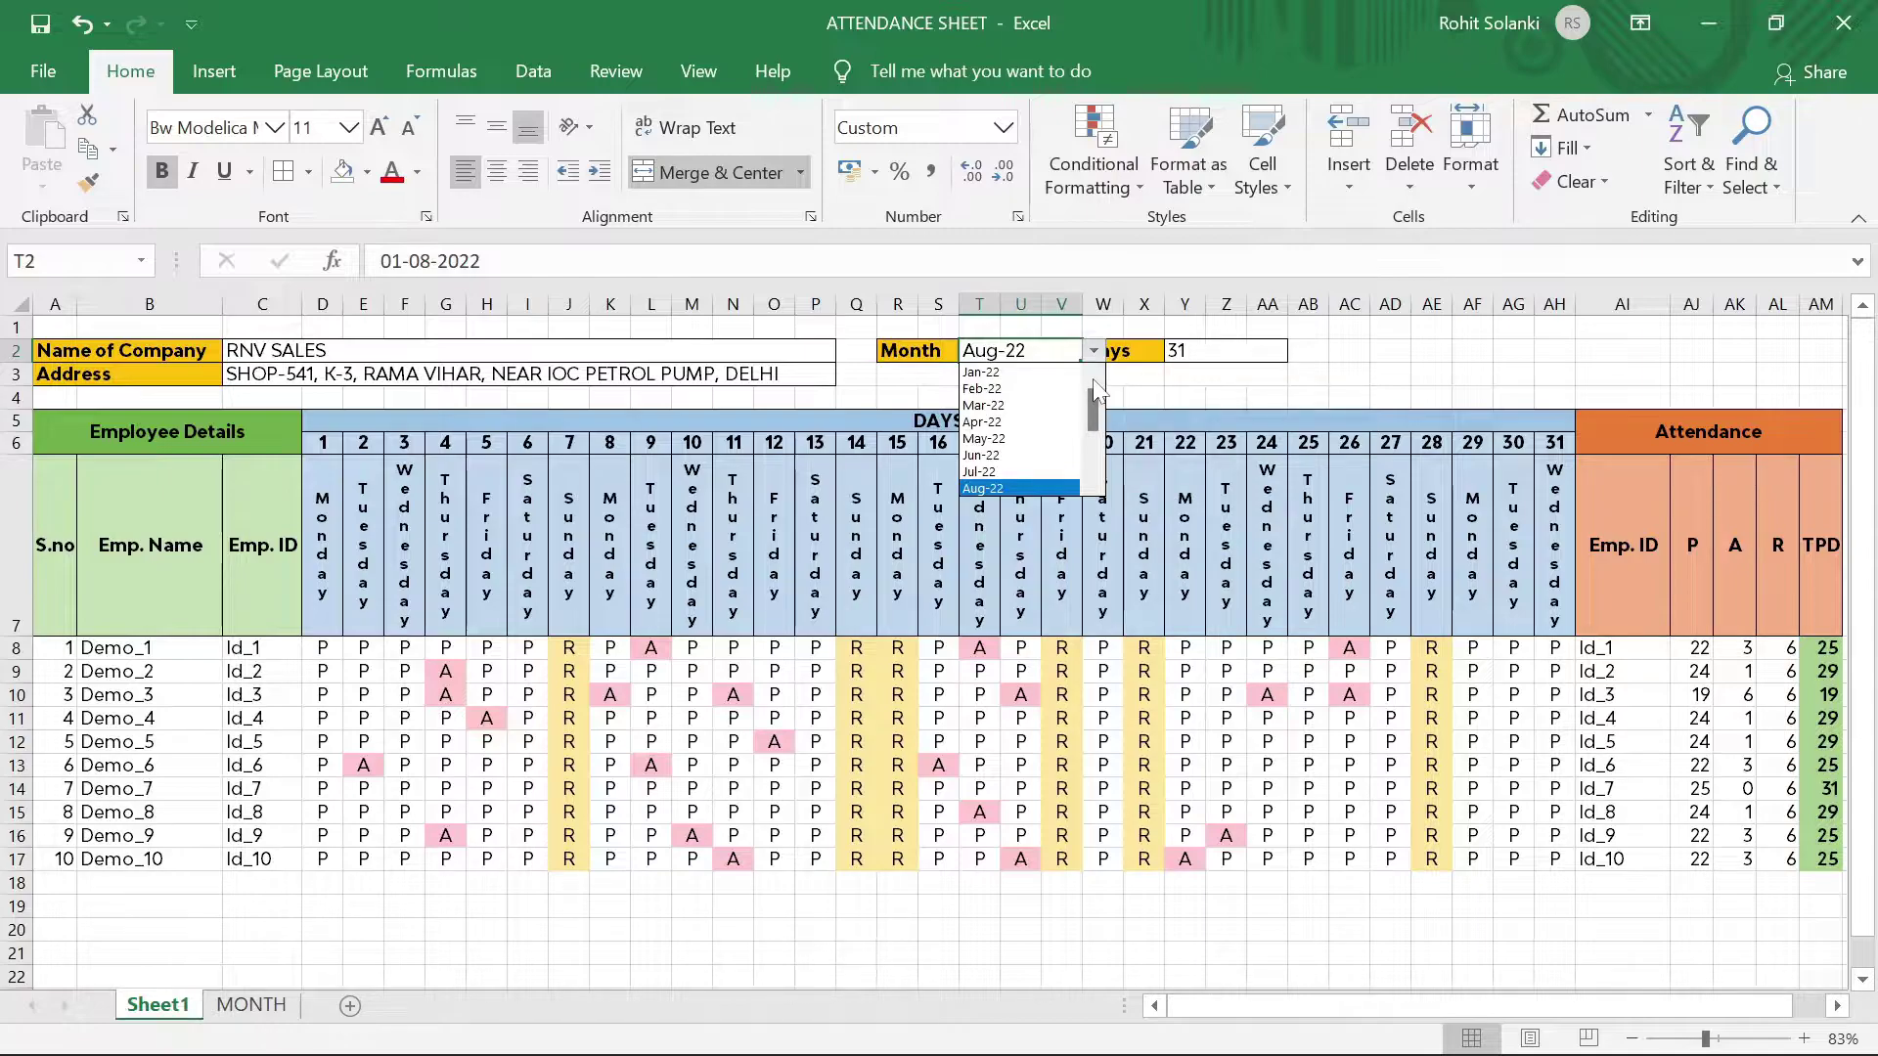
# Inspect the Days cell's month-end formula and its Month cell reference
pyautogui.click(1135, 351)
pyautogui.click(1138, 350)
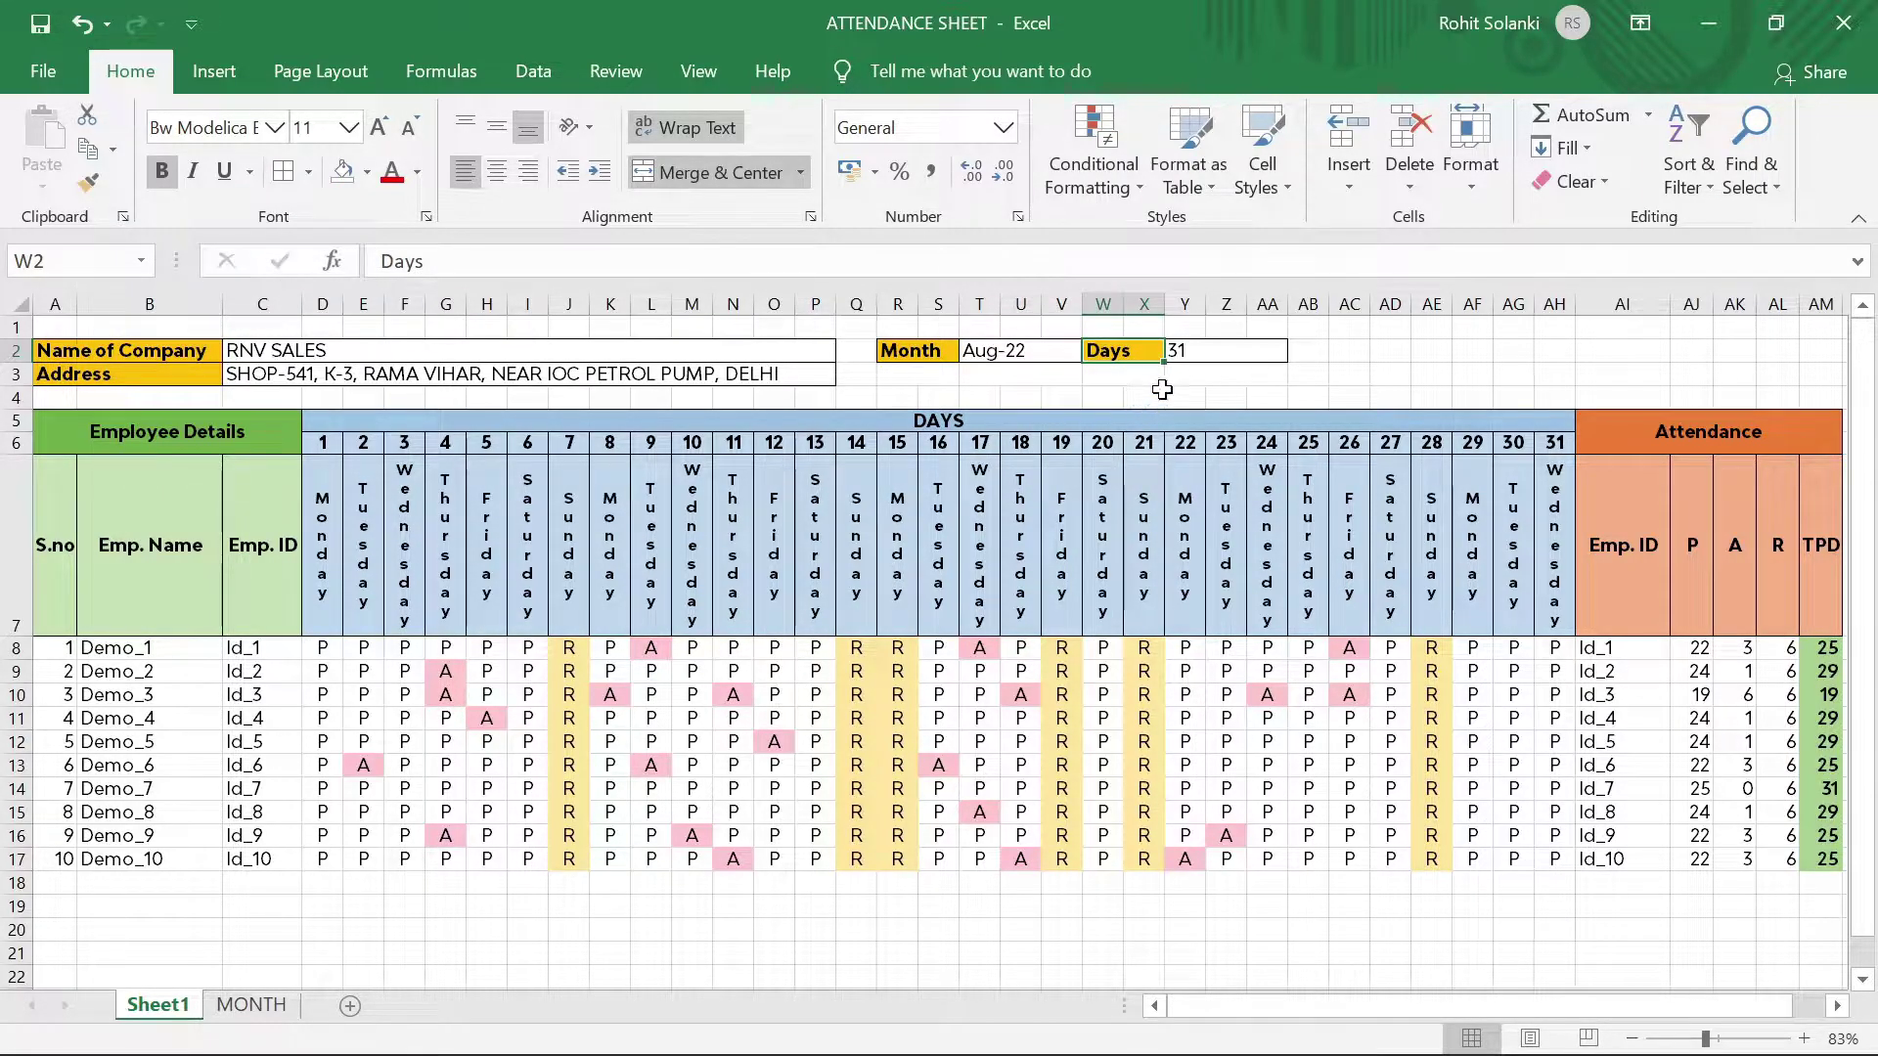
pyautogui.click(1214, 355)
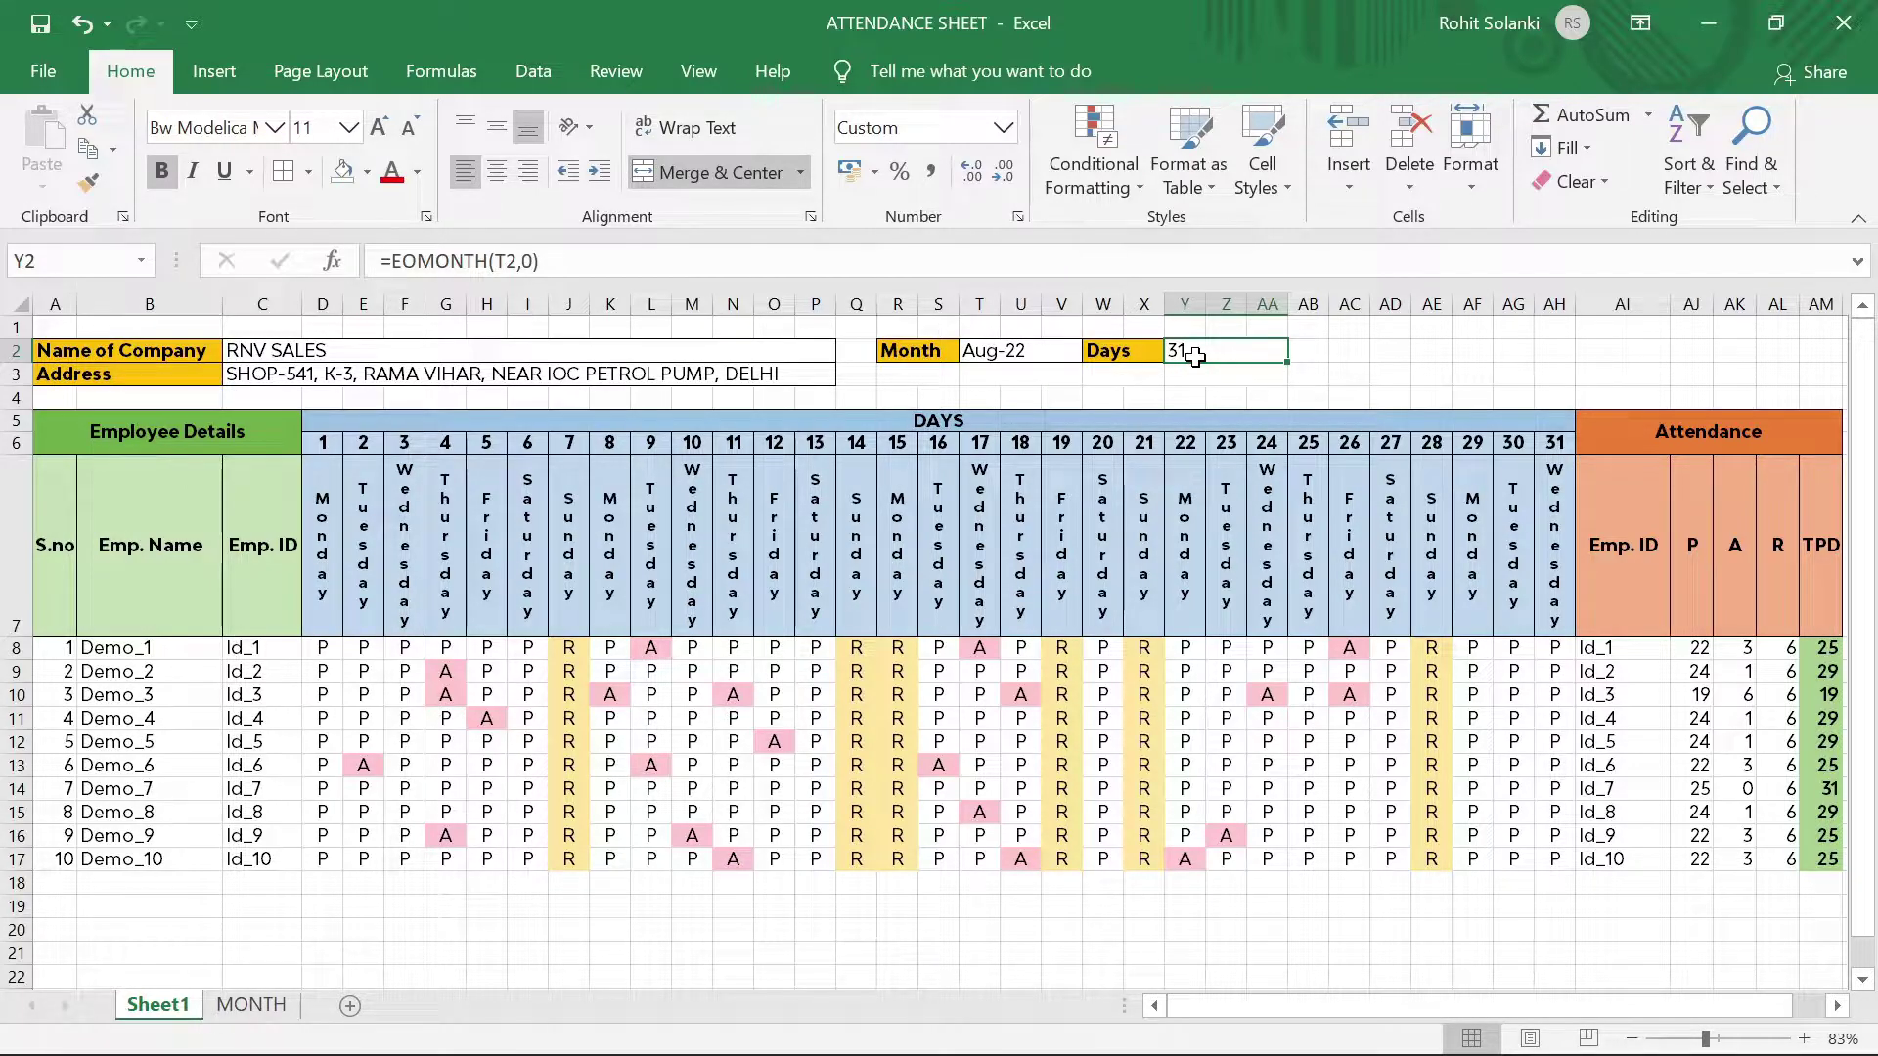
pyautogui.doubleClick(1198, 356)
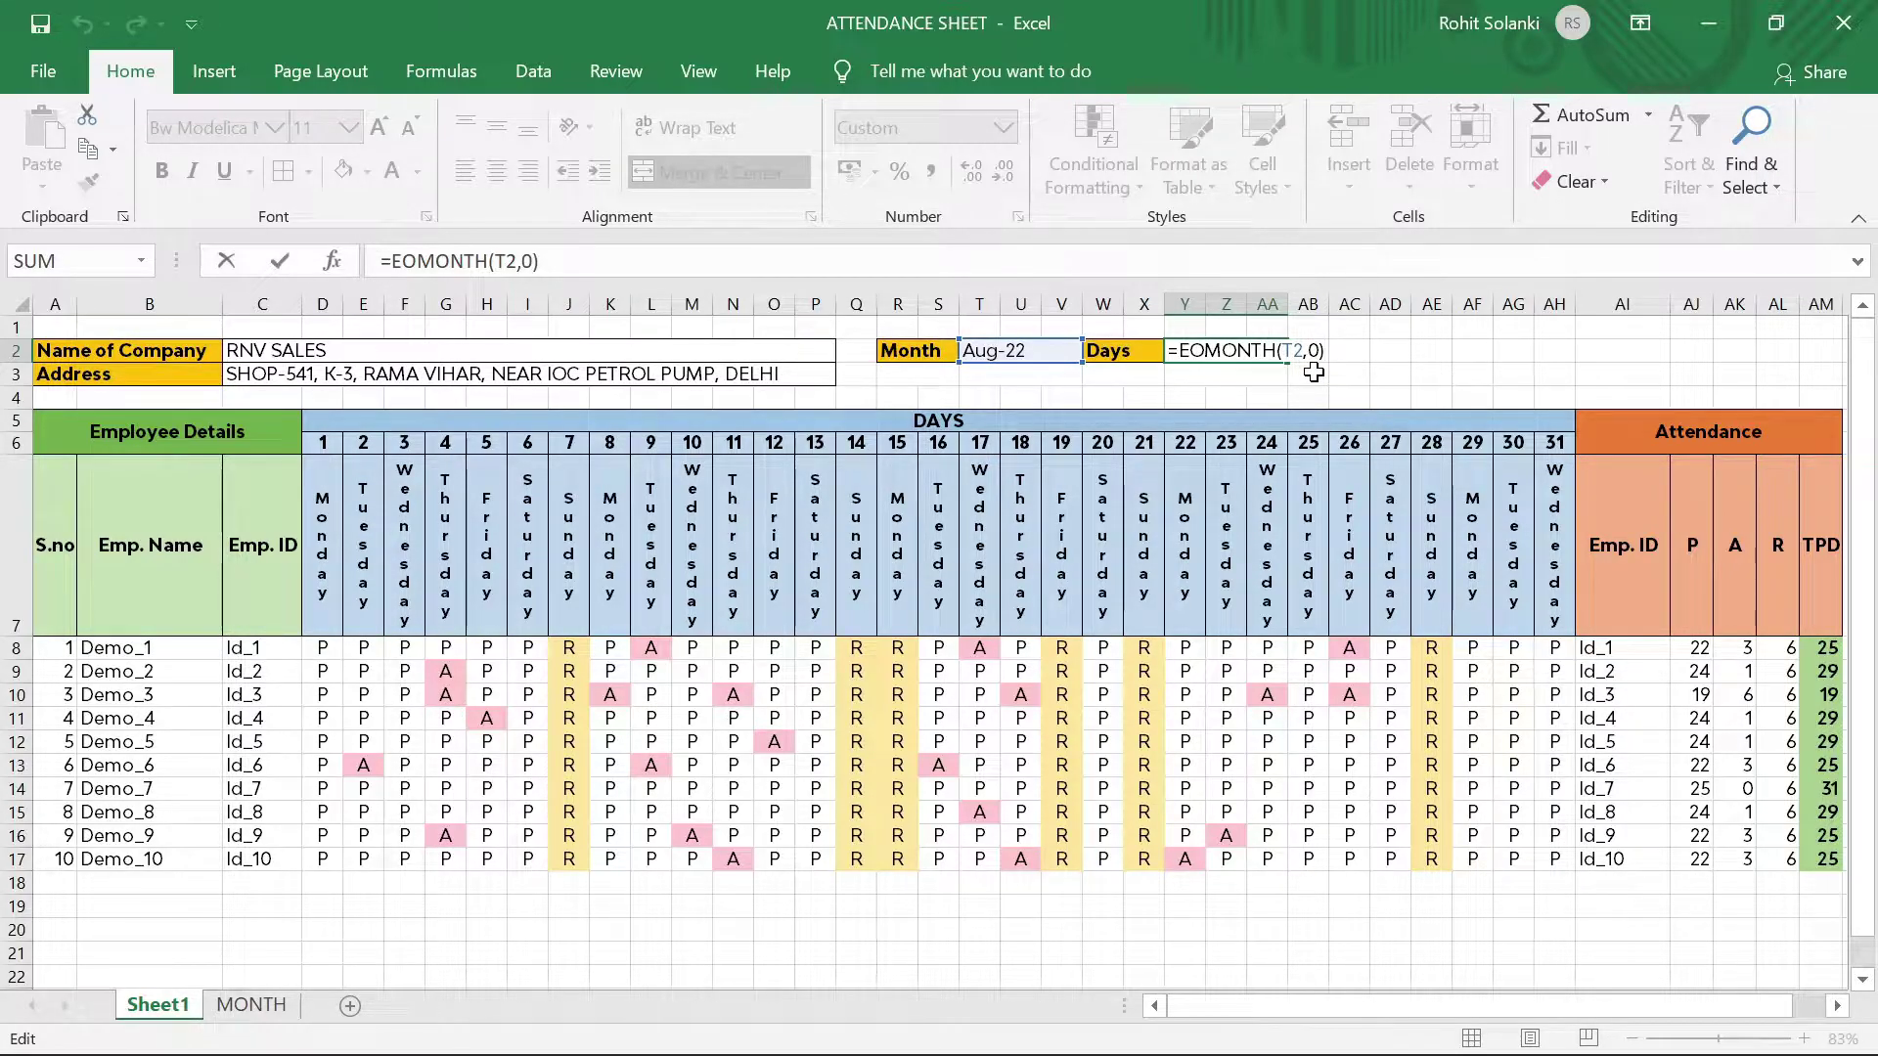
pyautogui.press('Return')
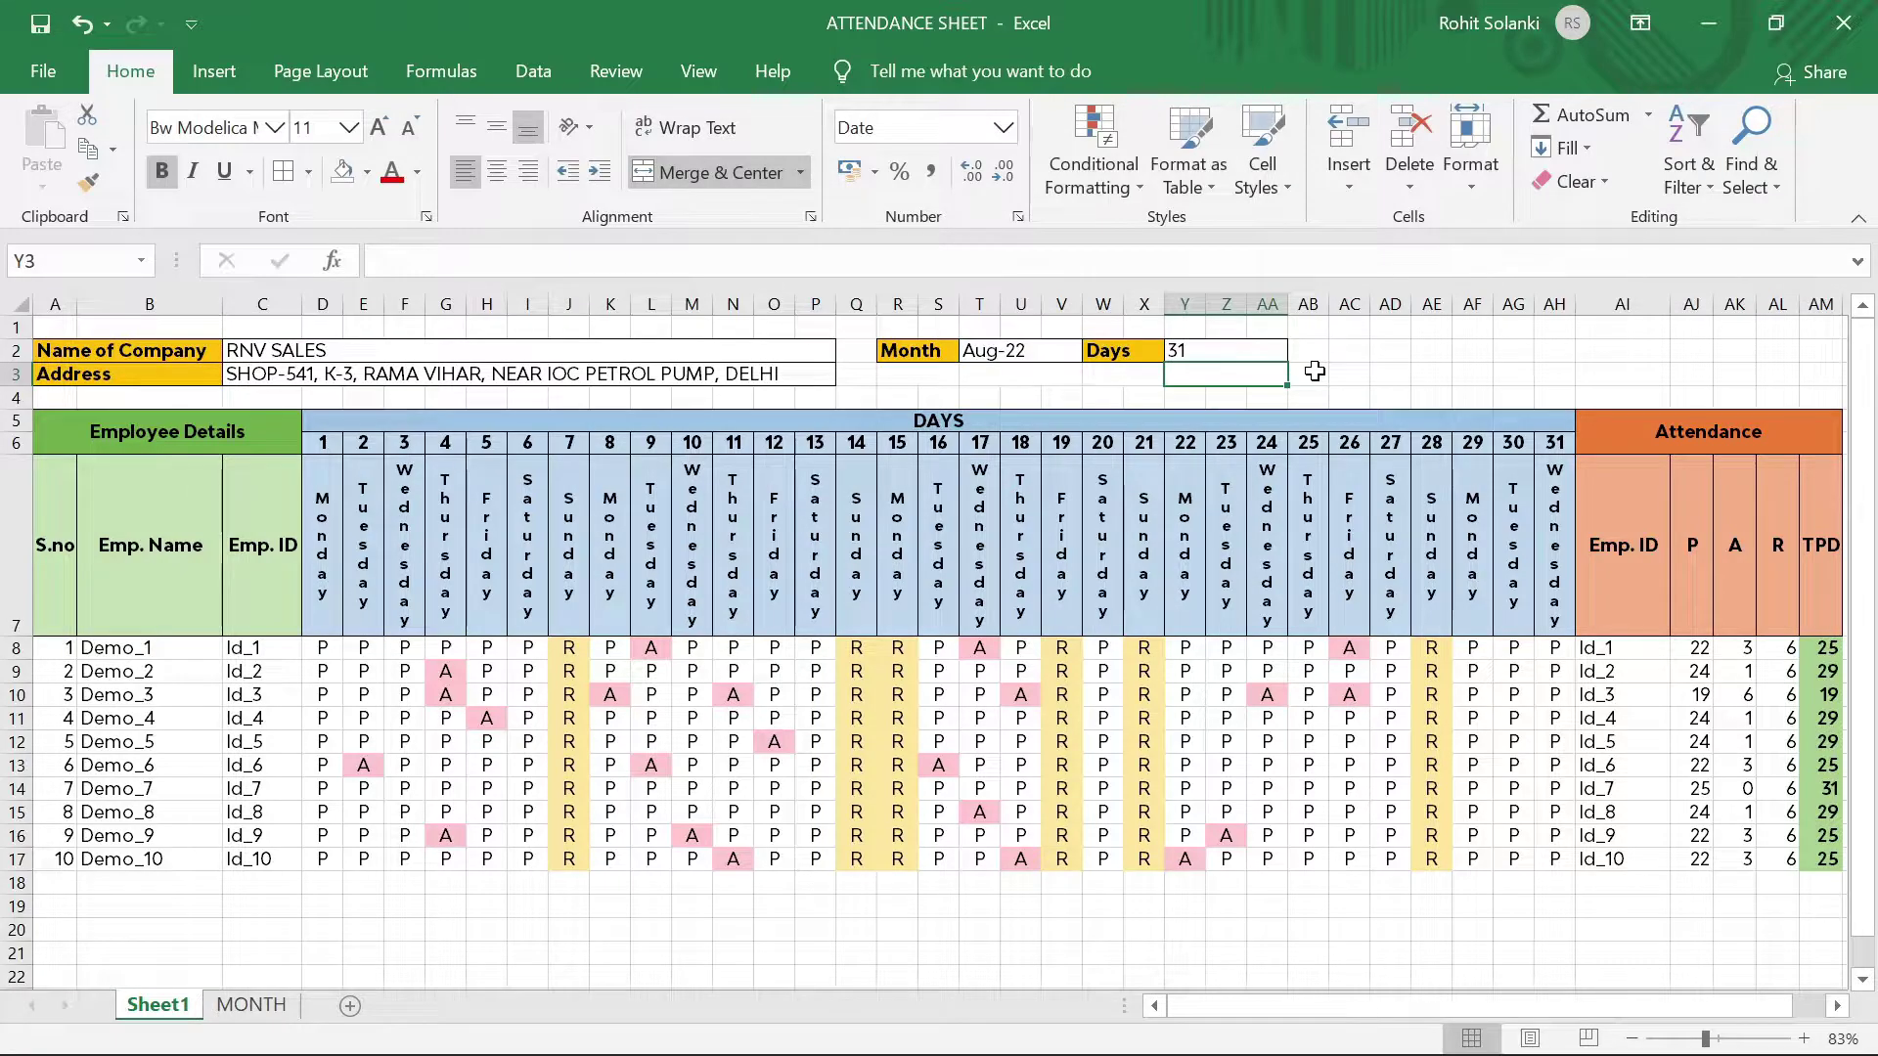
pyautogui.click(1245, 352)
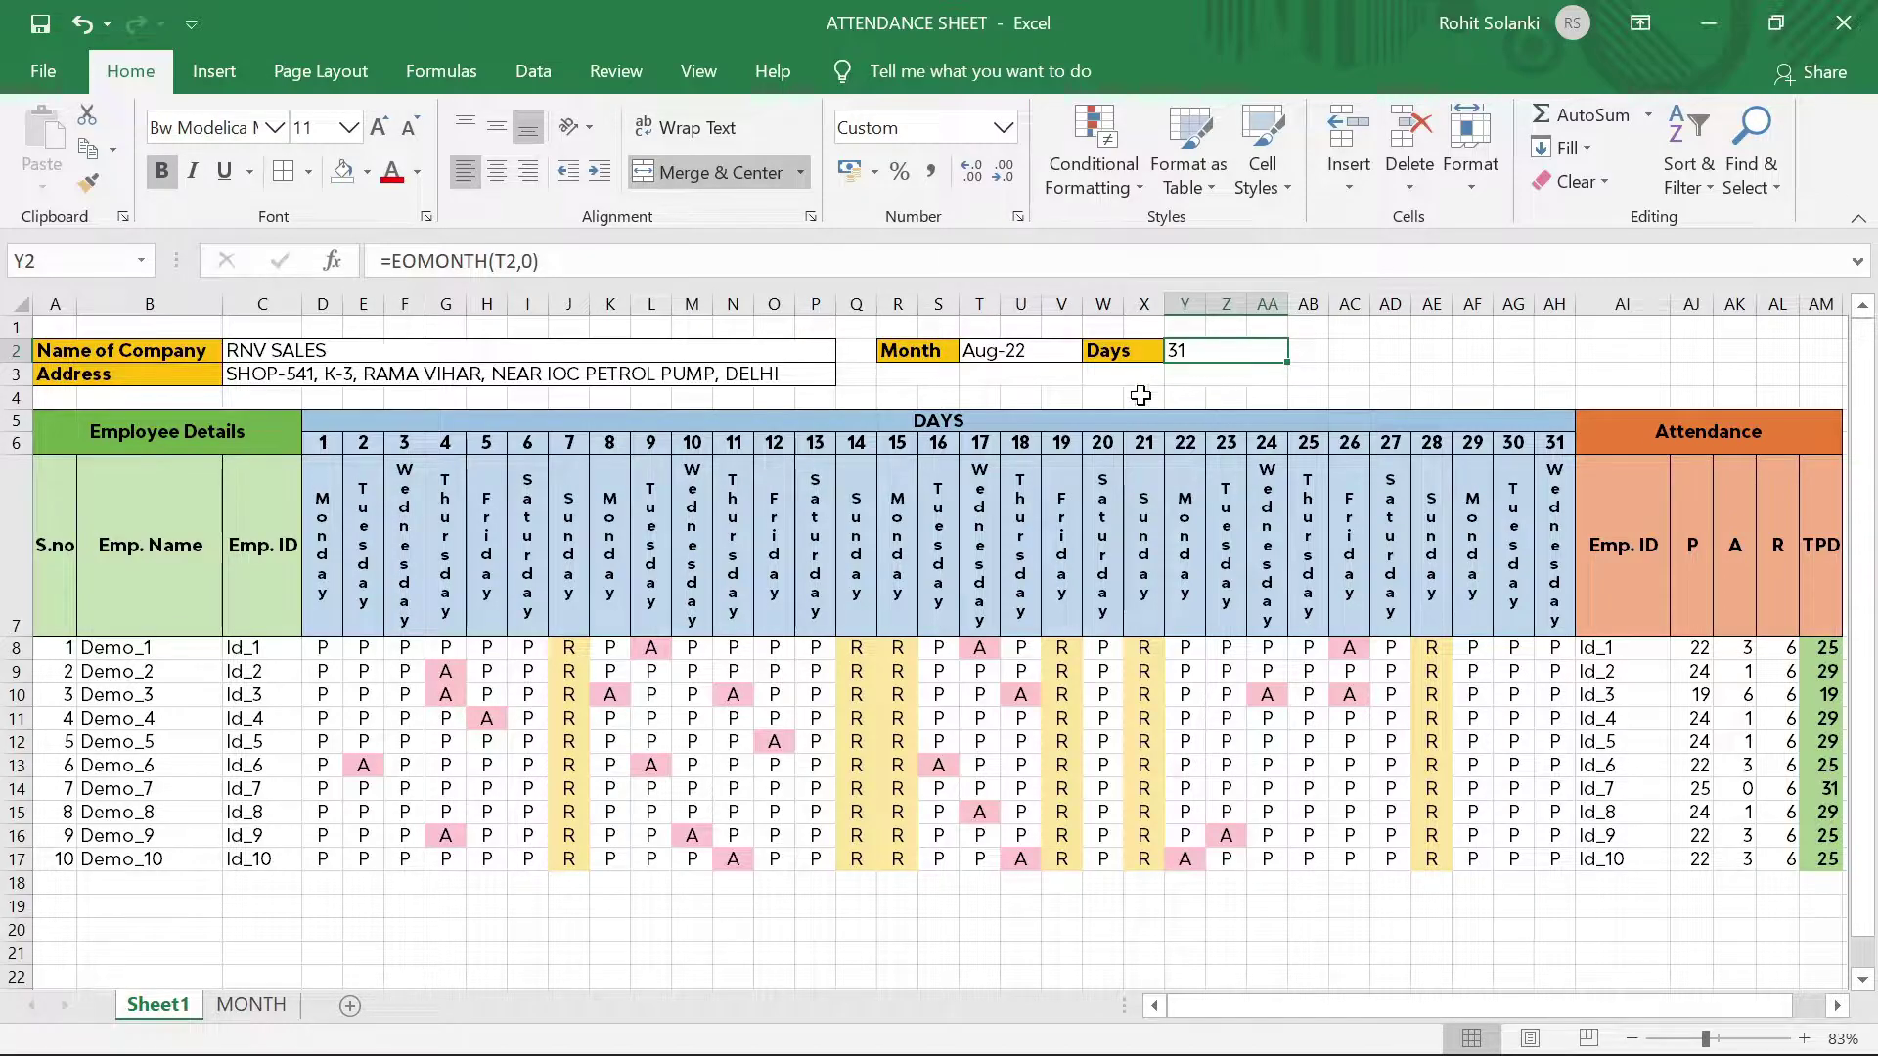
# Review the employee serial, name and ID columns and the day-number header formulas
pyautogui.moveTo(134, 437); pyautogui.dragTo(147, 550)
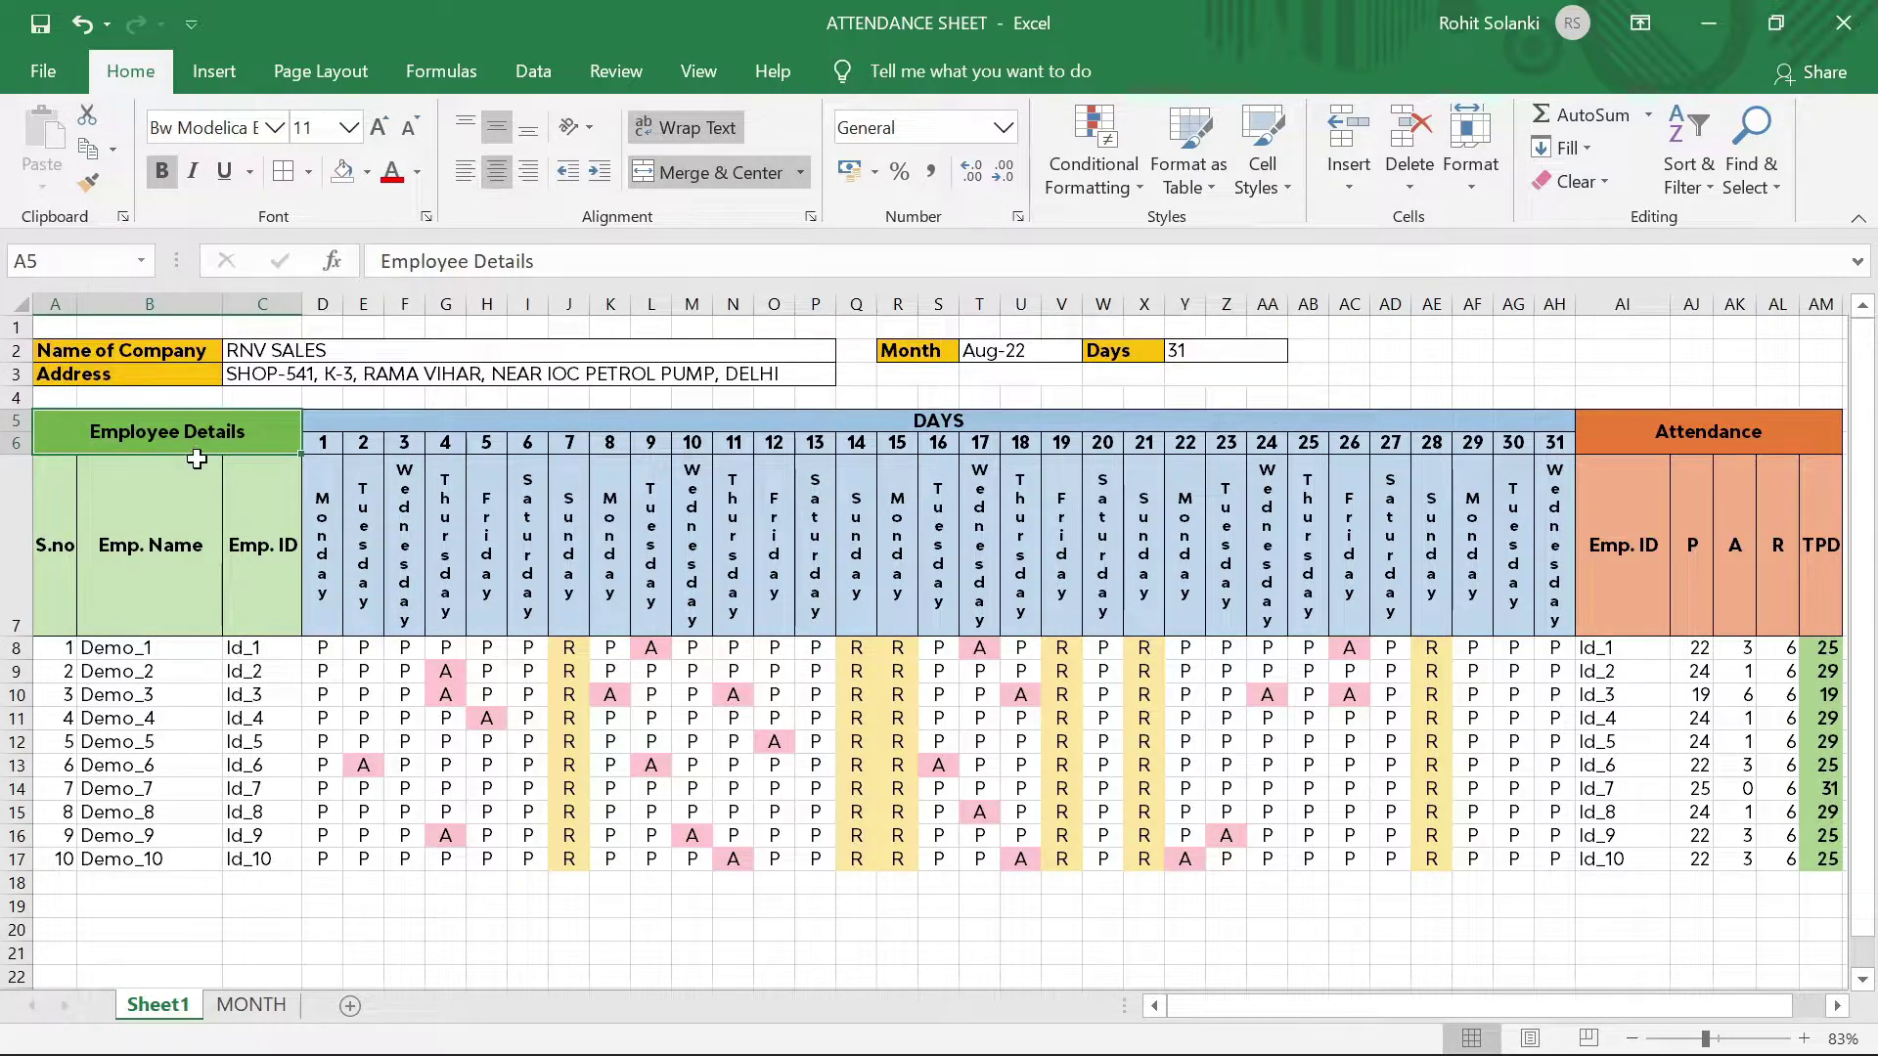
pyautogui.click(152, 556)
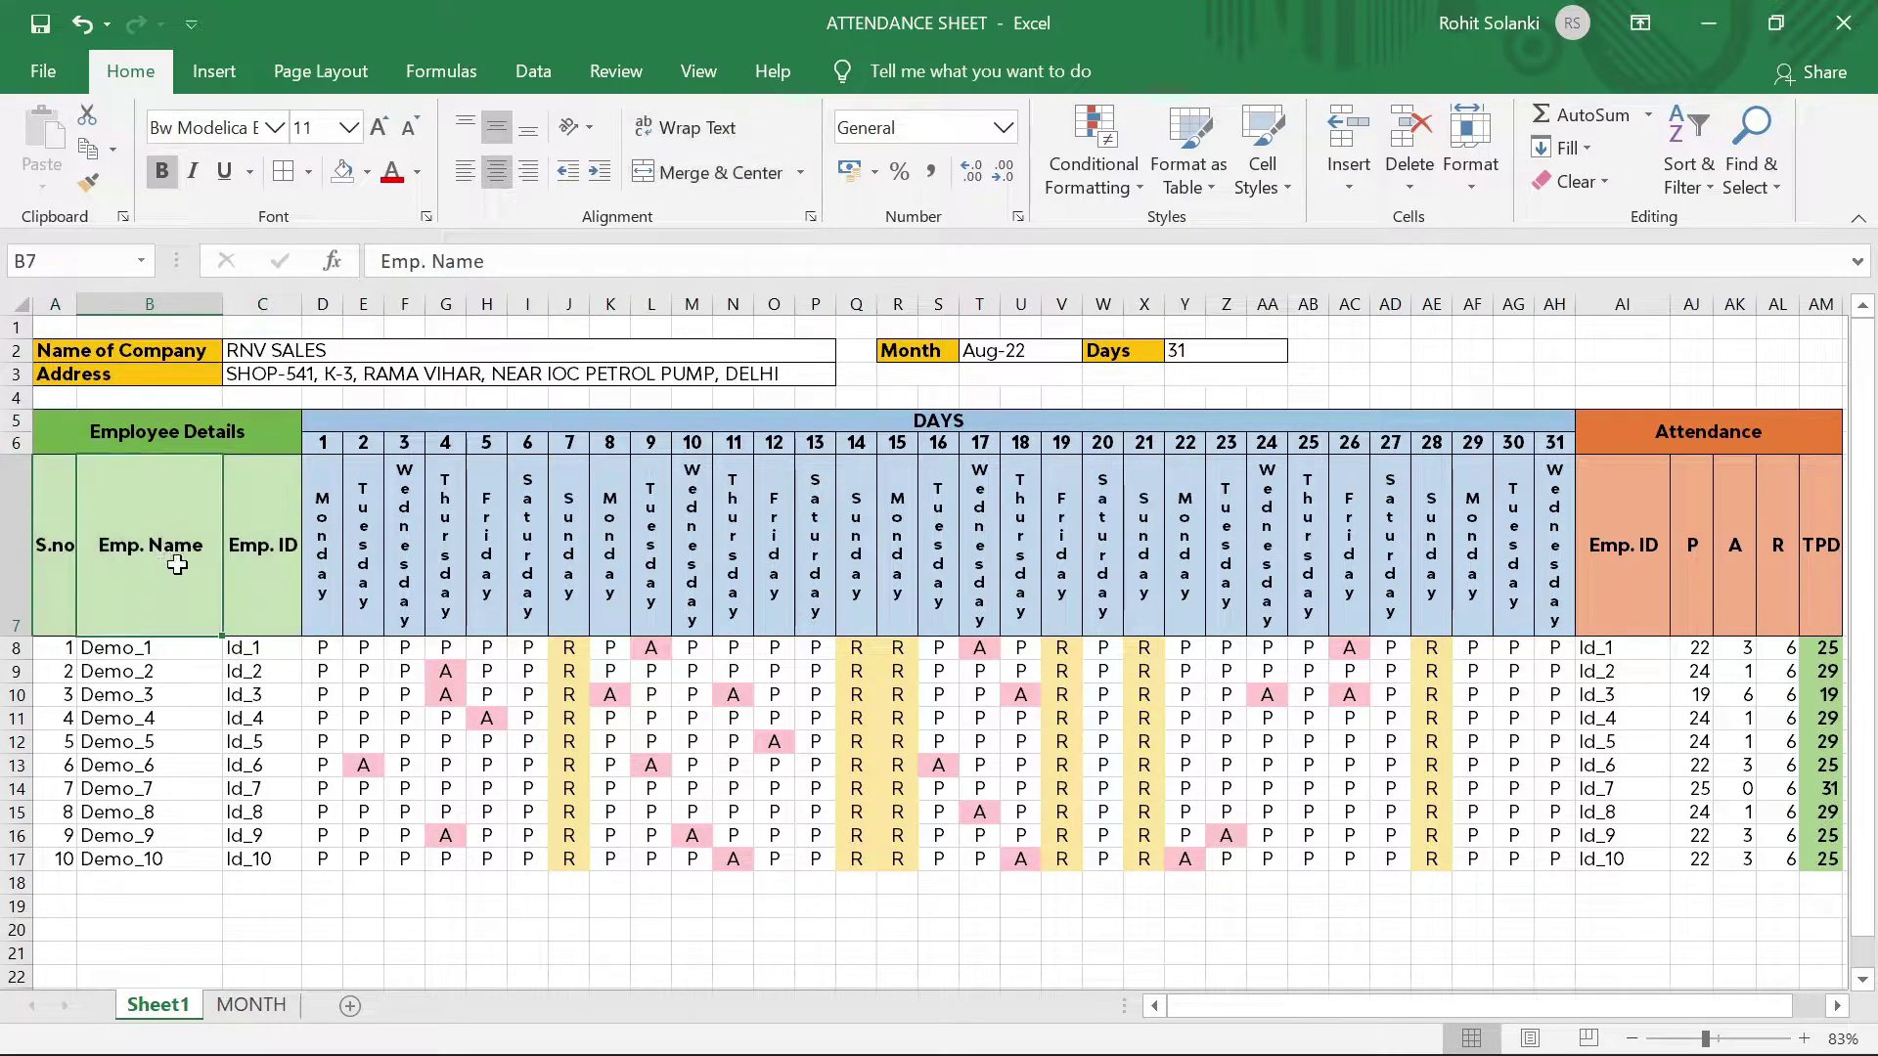
pyautogui.moveTo(167, 591); pyautogui.dragTo(166, 858)
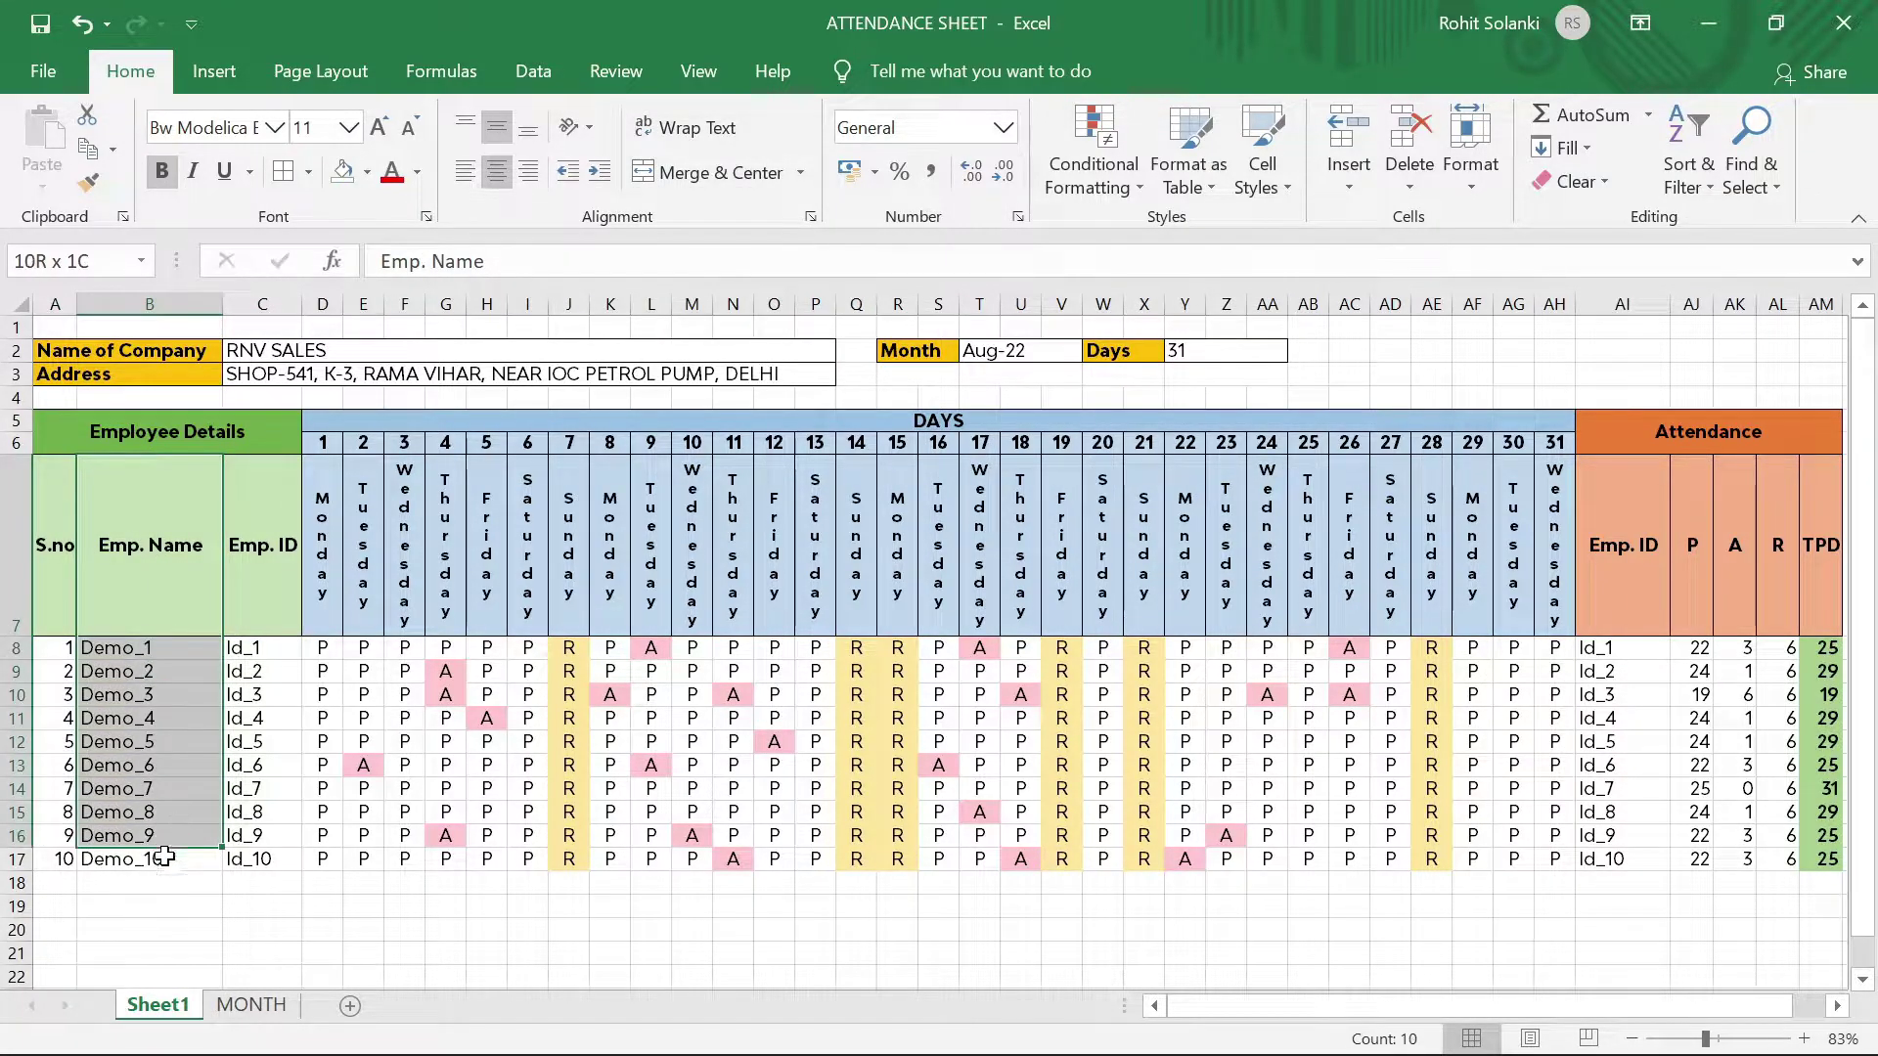
pyautogui.moveTo(243, 566); pyautogui.dragTo(262, 859)
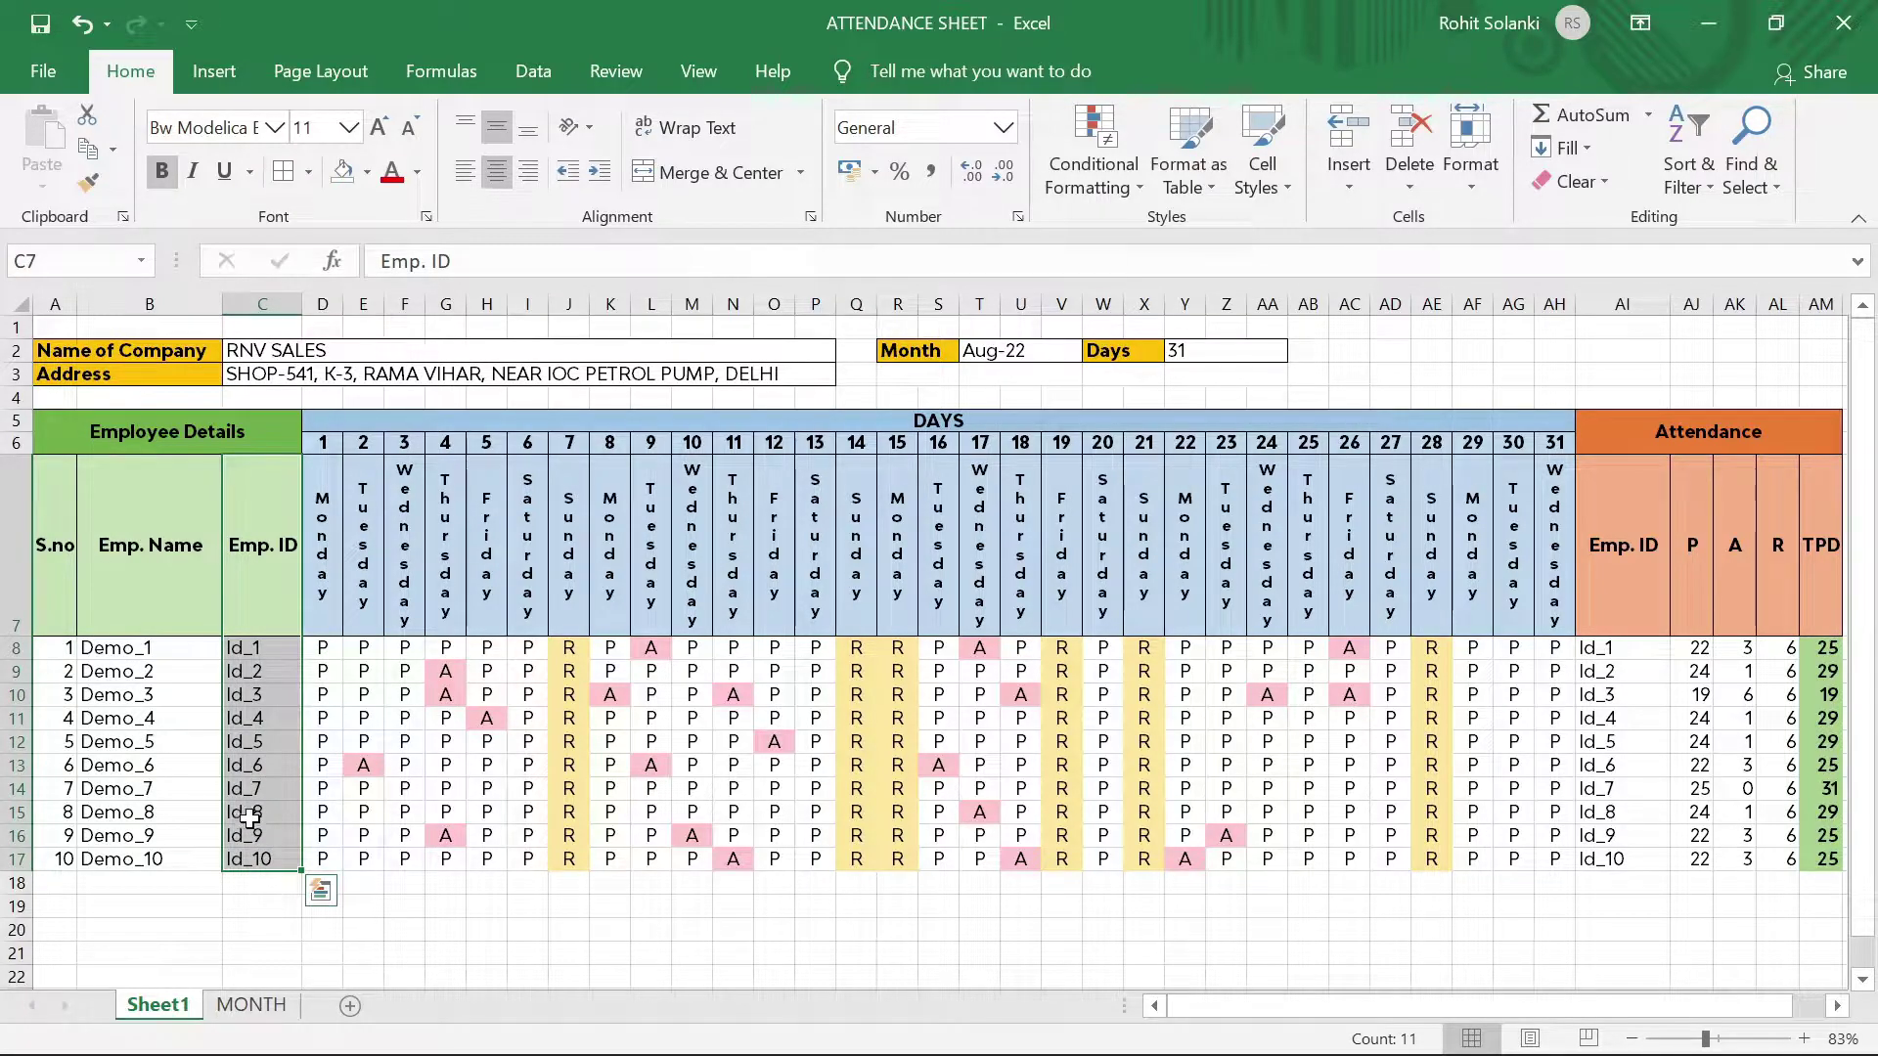
pyautogui.click(148, 675)
pyautogui.moveTo(47, 555)
pyautogui.mouseDown()
pyautogui.moveTo(213, 755)
pyautogui.moveTo(252, 857)
pyautogui.mouseUp()
pyautogui.click(252, 857)
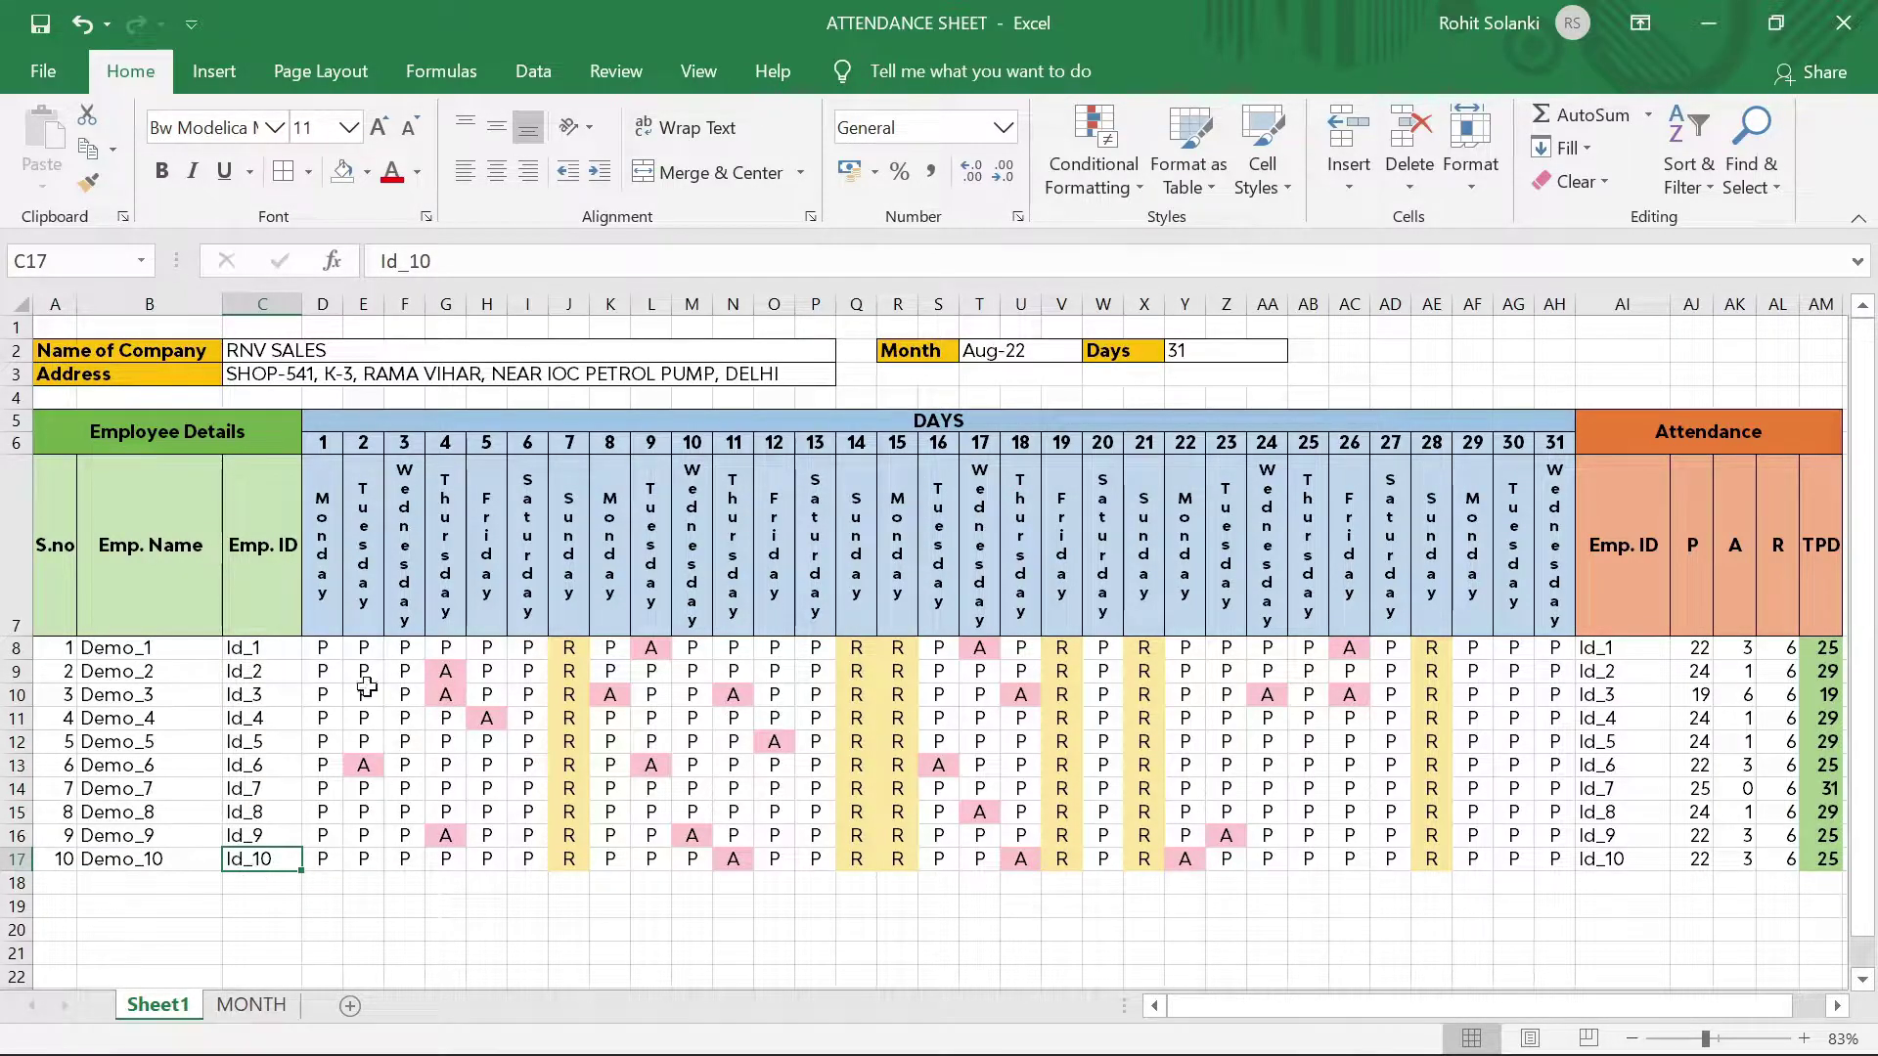
pyautogui.moveTo(323, 442); pyautogui.dragTo(1555, 442)
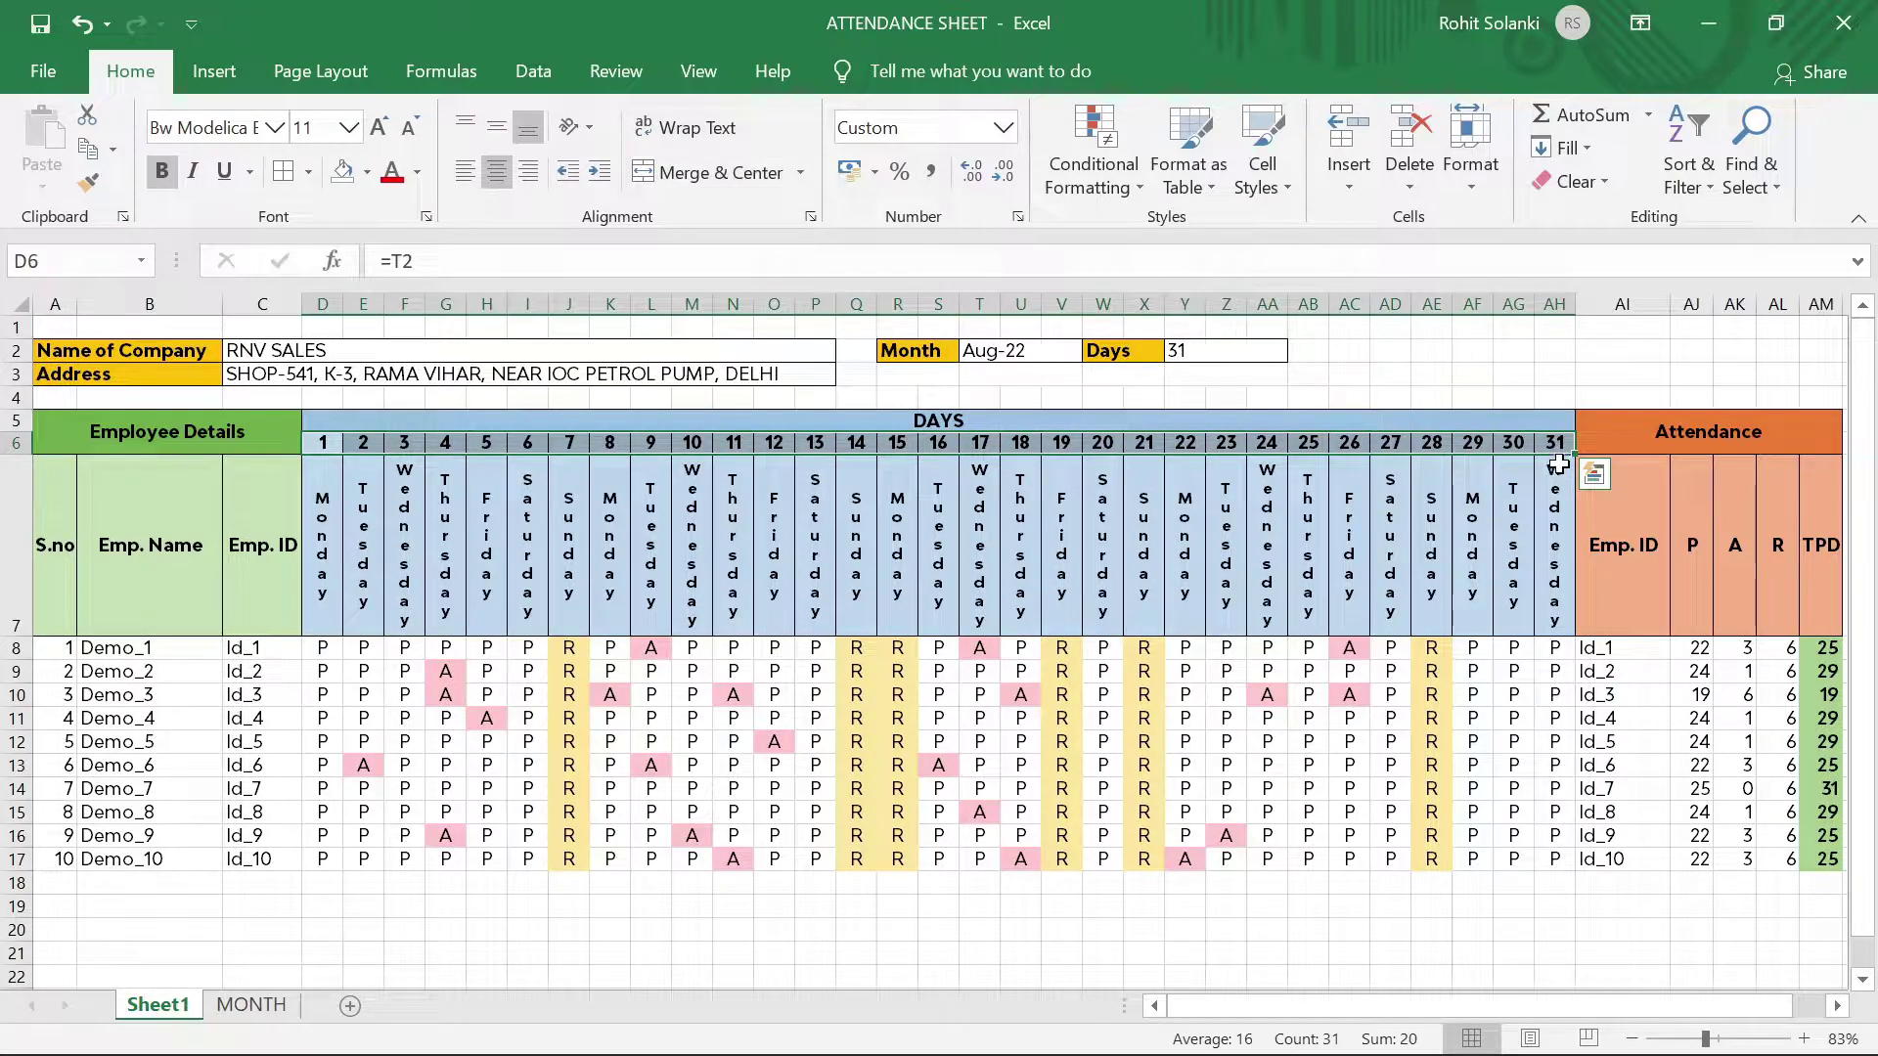
pyautogui.click(1554, 443)
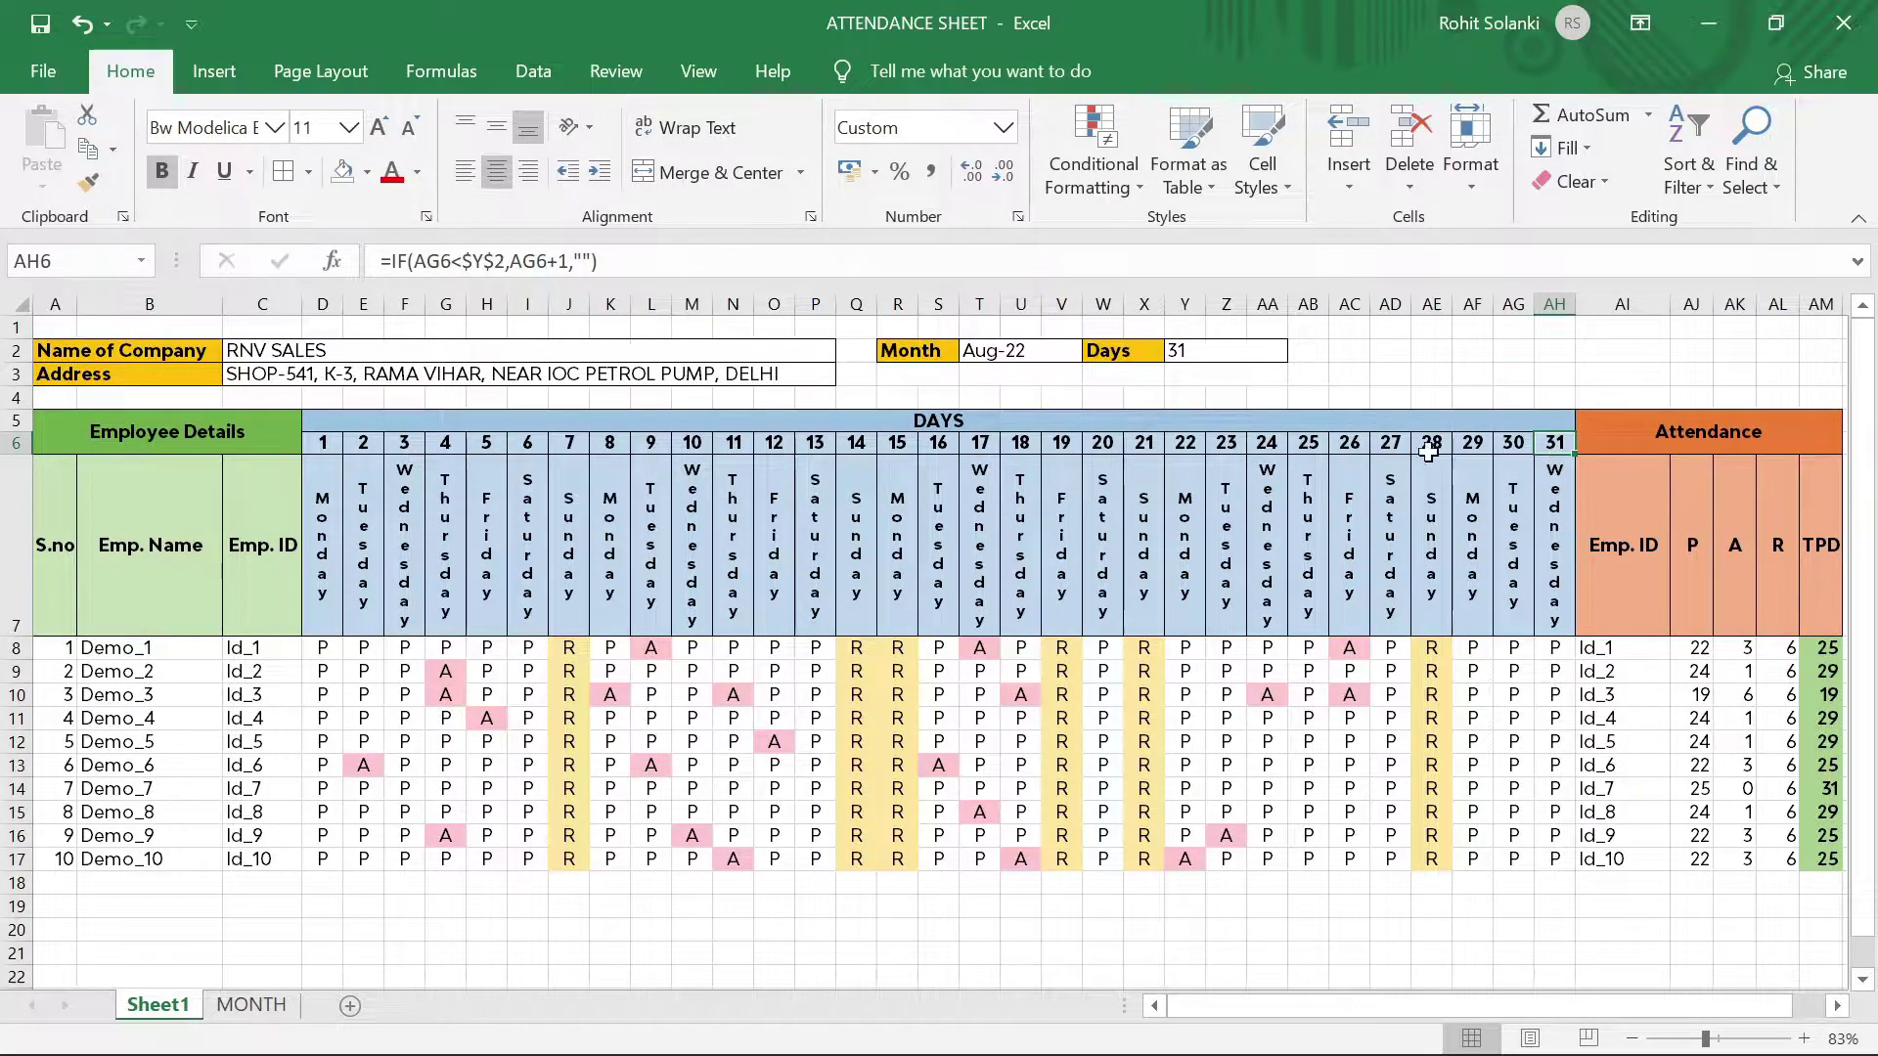
# Switch the Month to Feb-22 and check the day count and day 28 header
pyautogui.click(1036, 358)
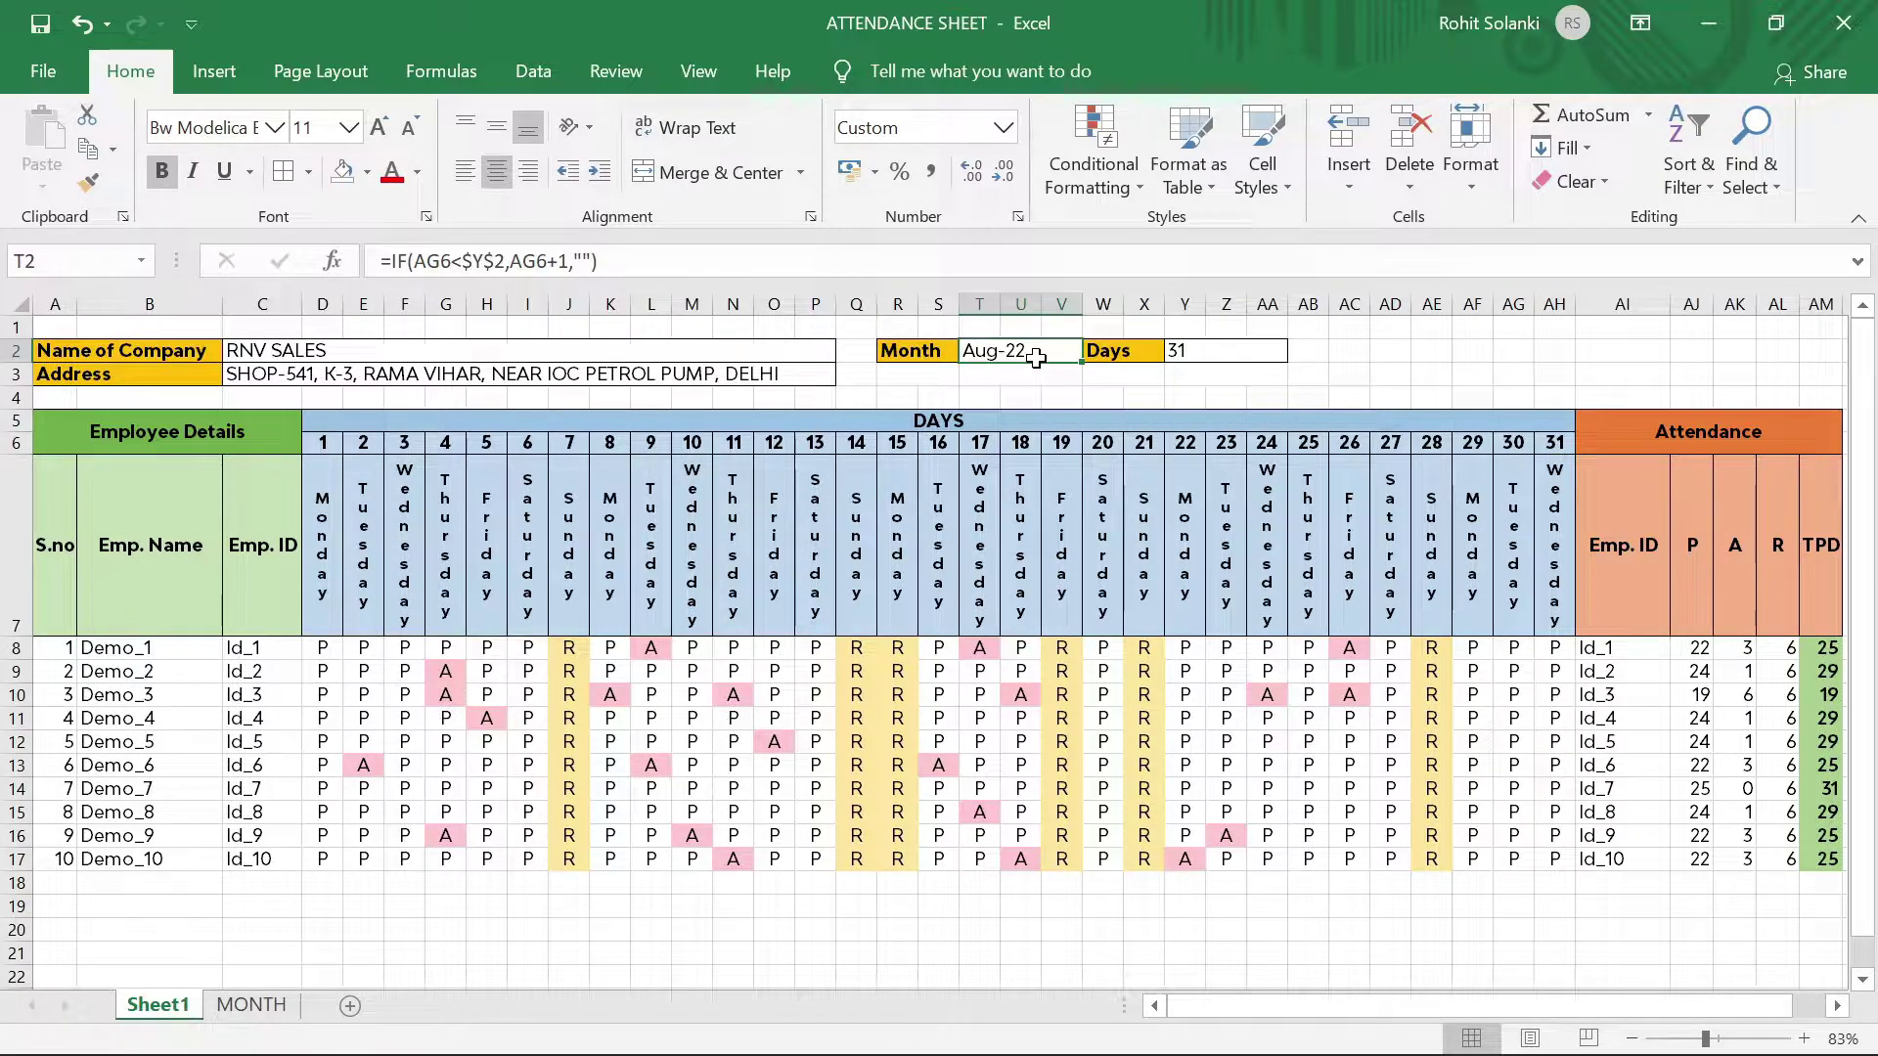
pyautogui.click(1094, 352)
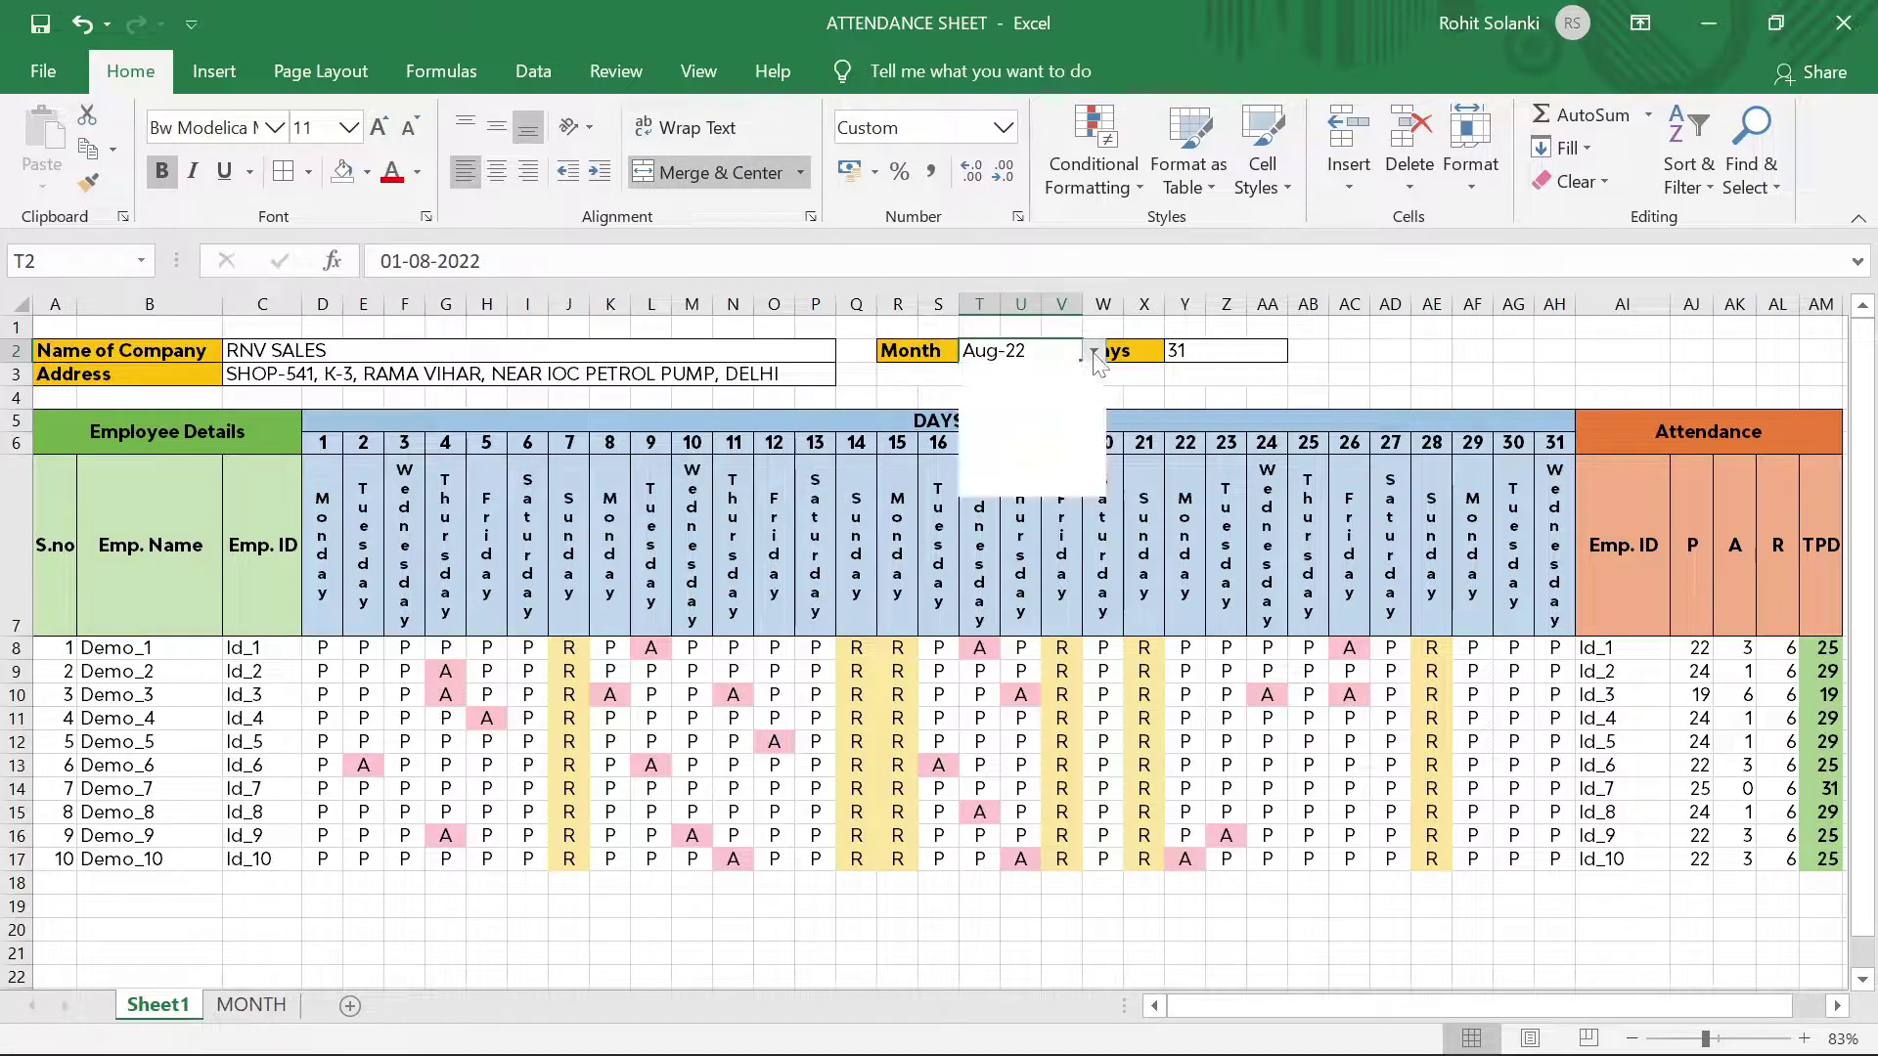
pyautogui.moveTo(1091, 444); pyautogui.dragTo(1092, 404)
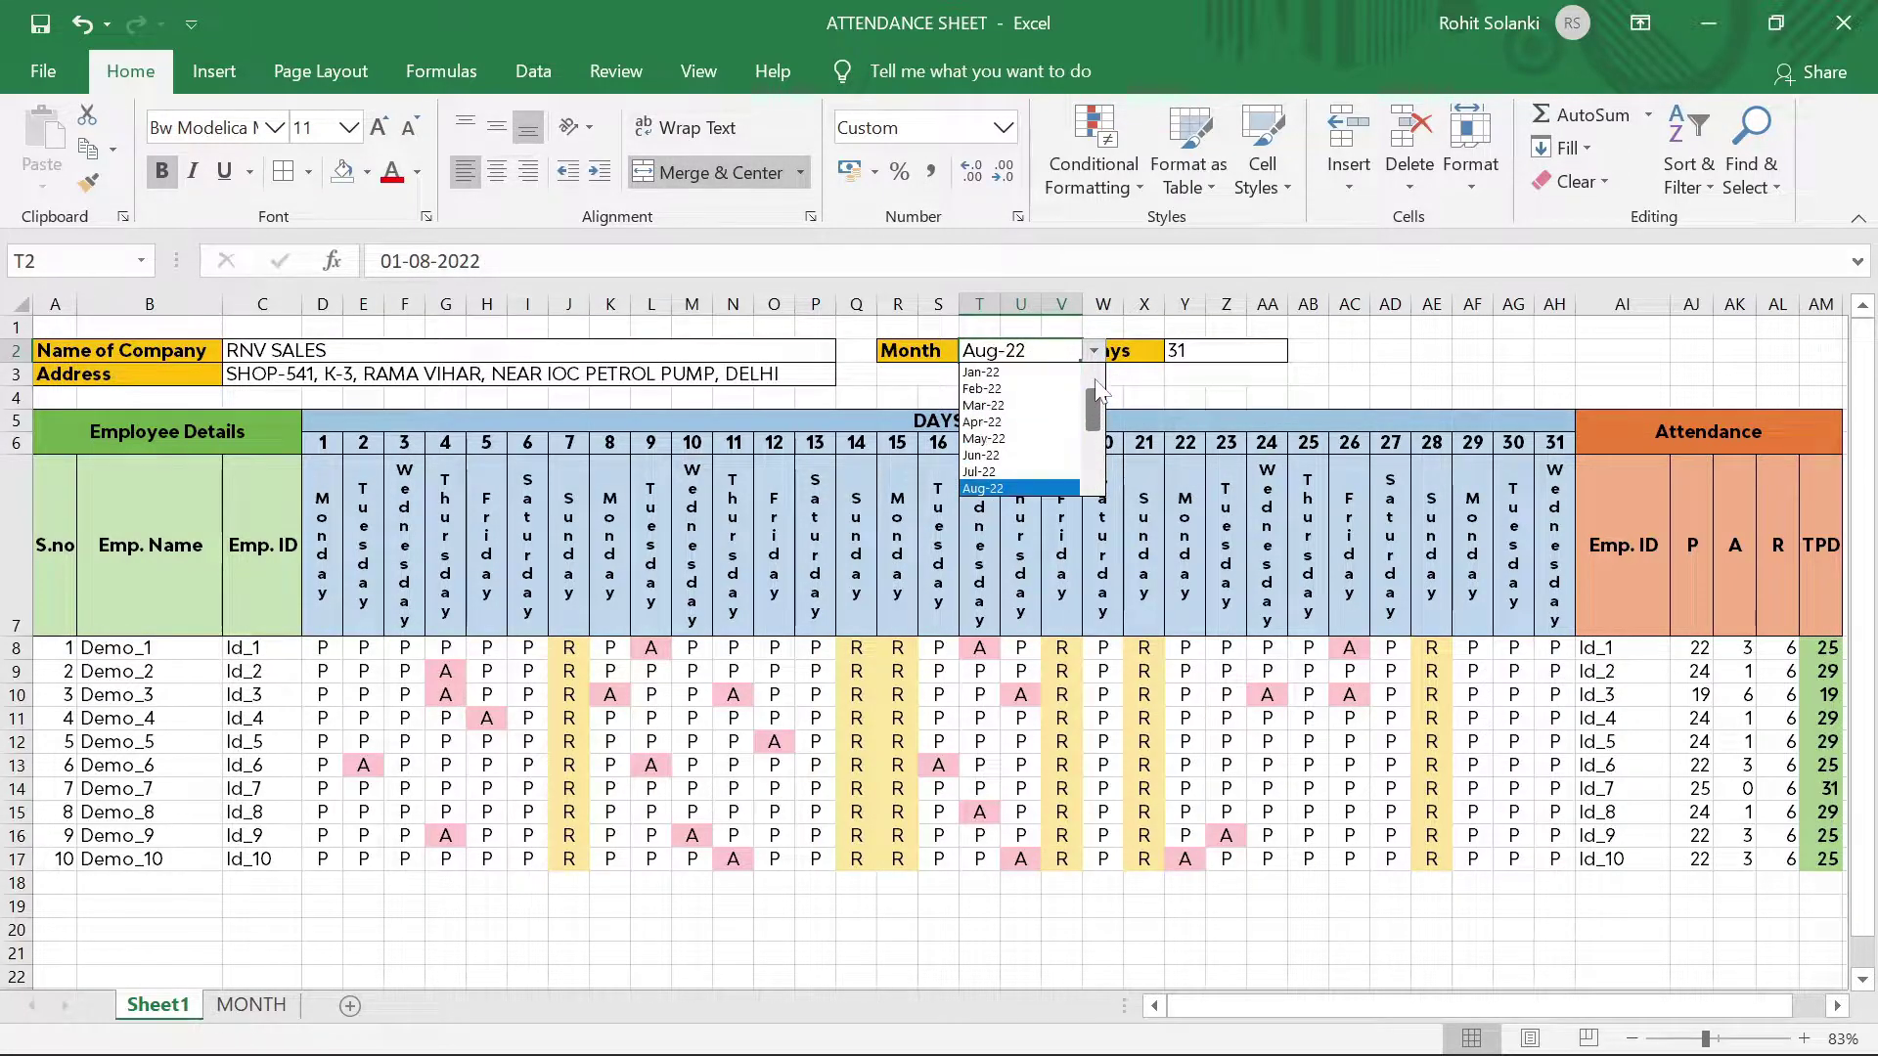
pyautogui.click(1056, 391)
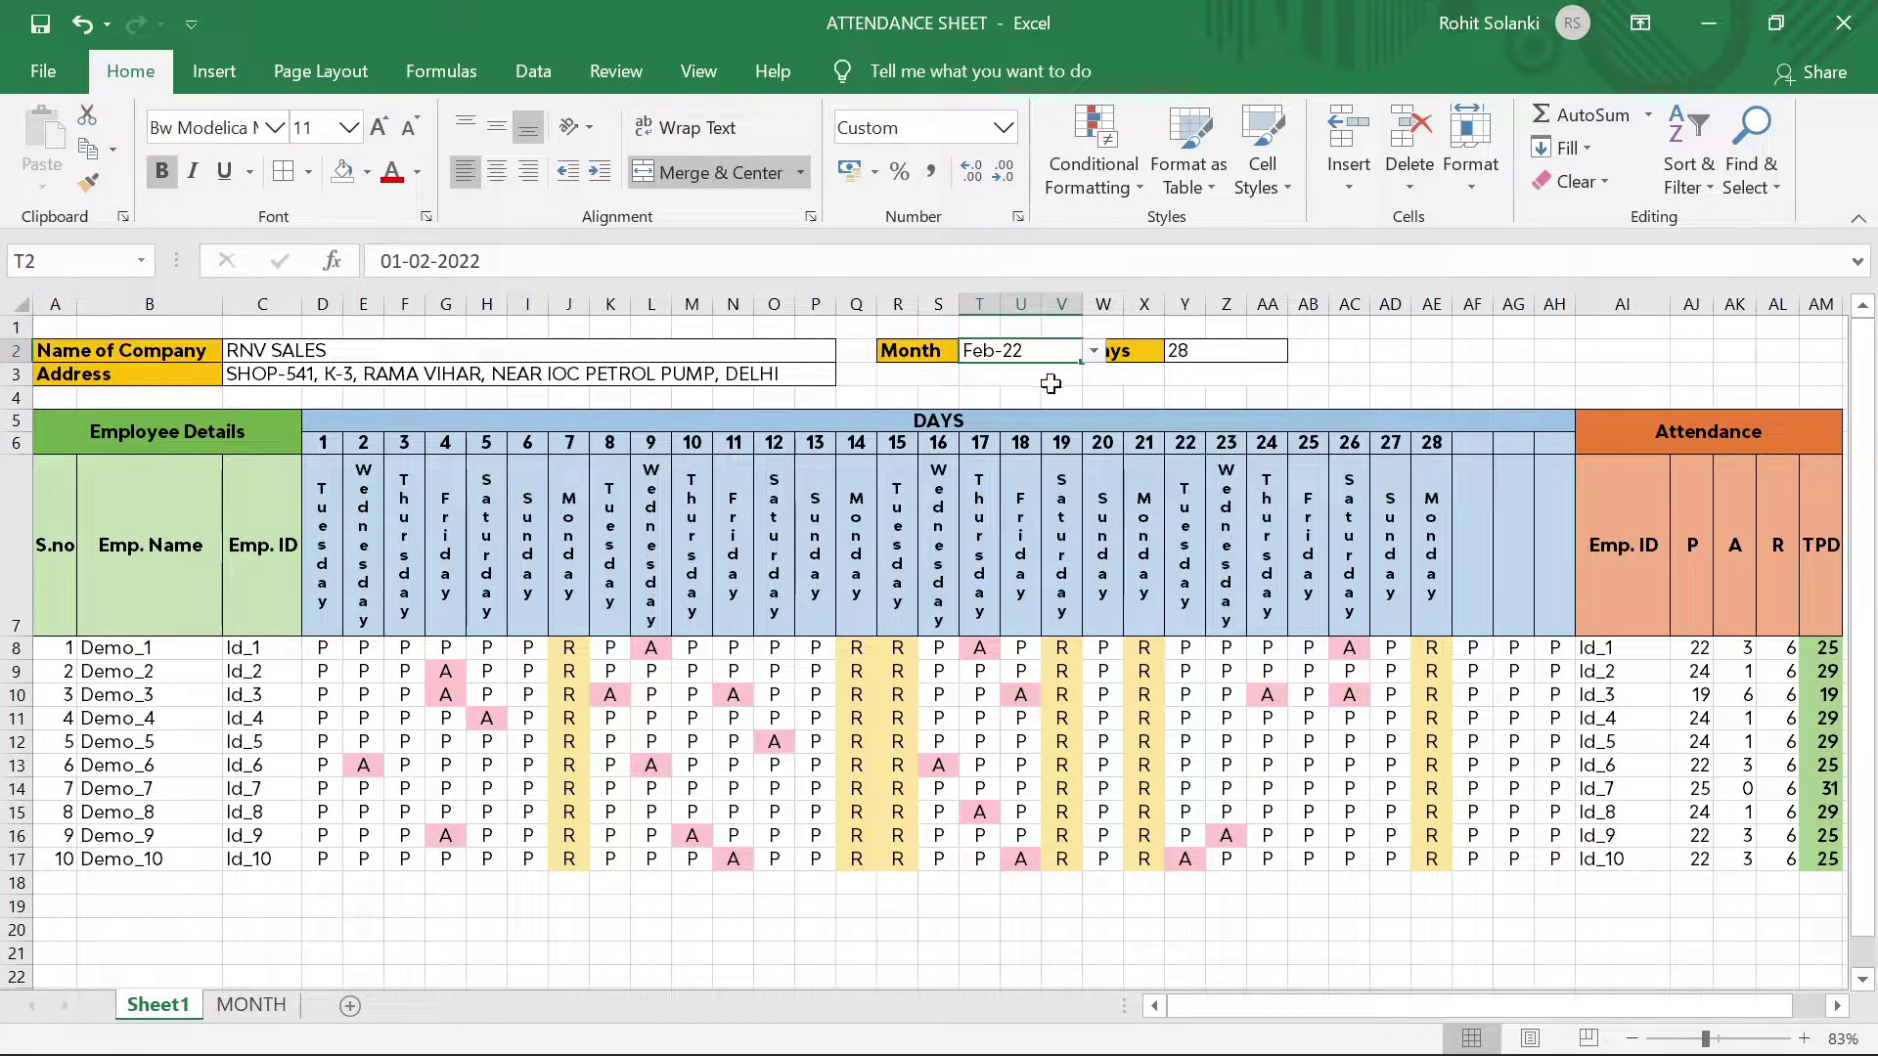
pyautogui.click(1177, 354)
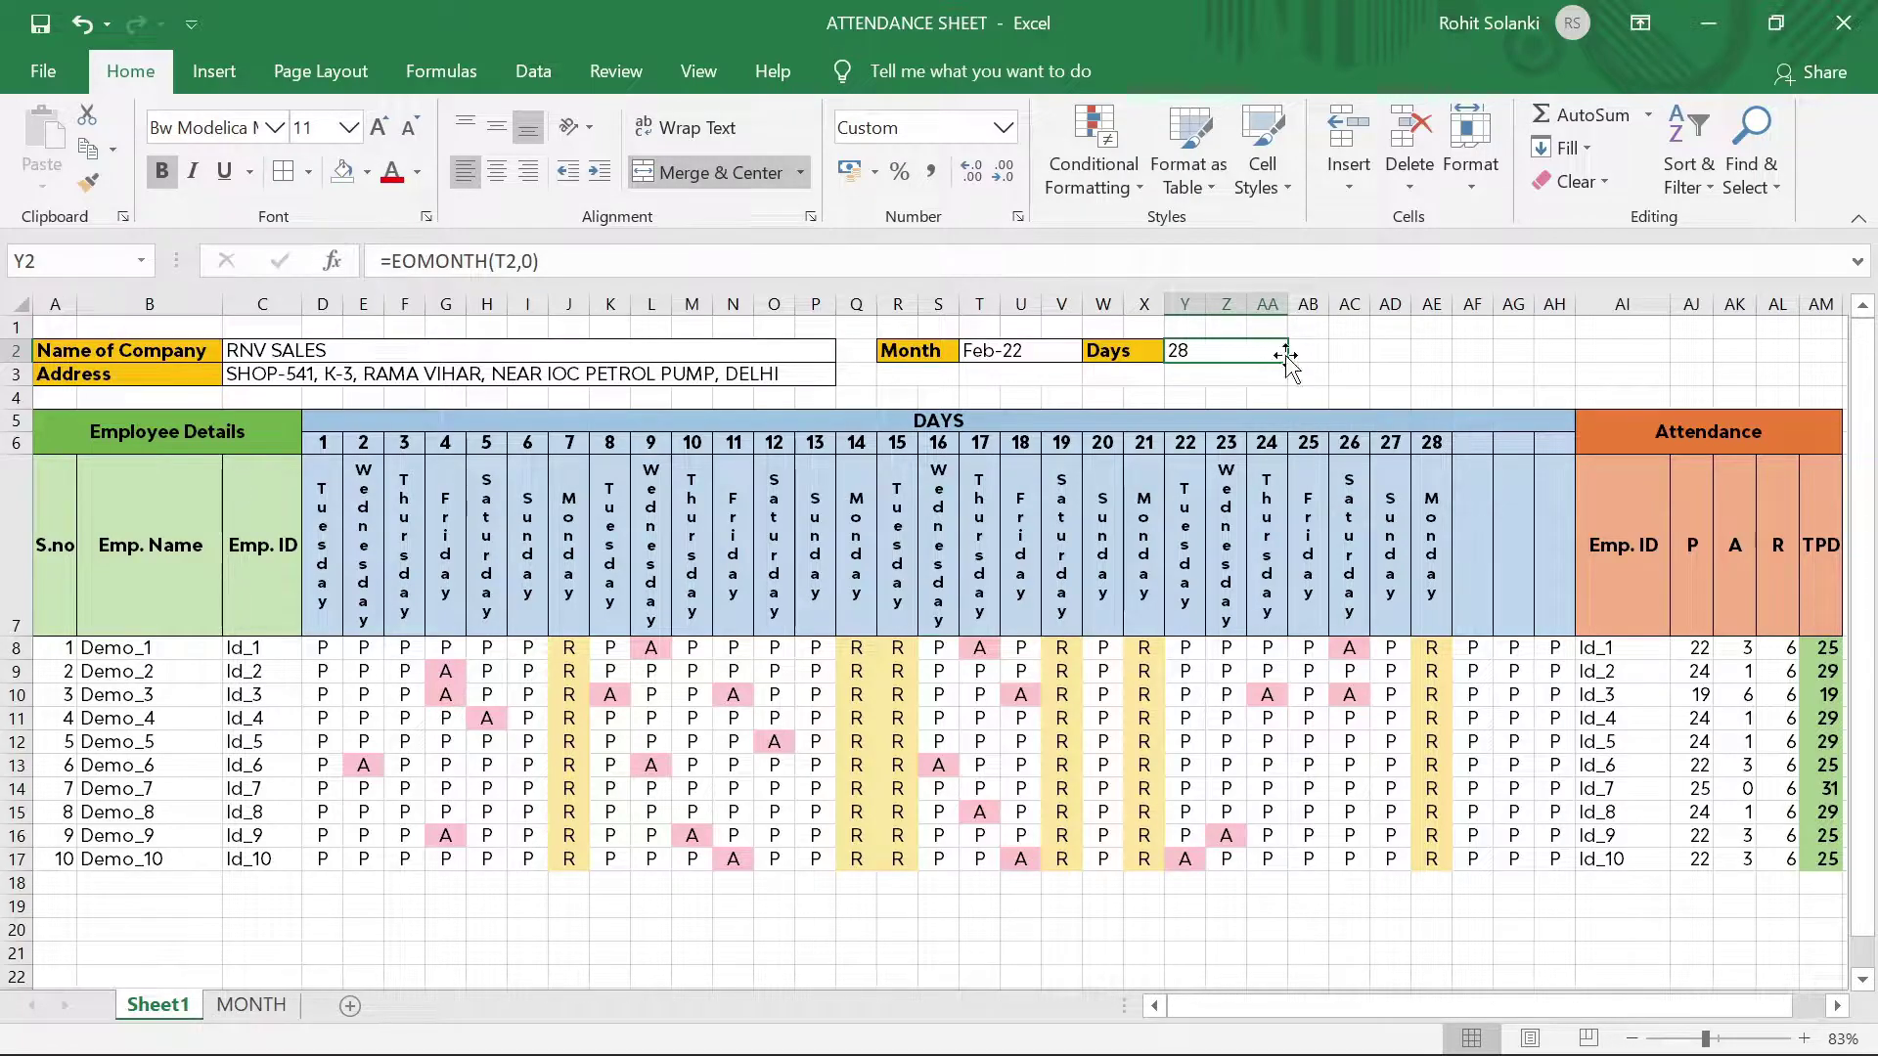
pyautogui.click(1417, 444)
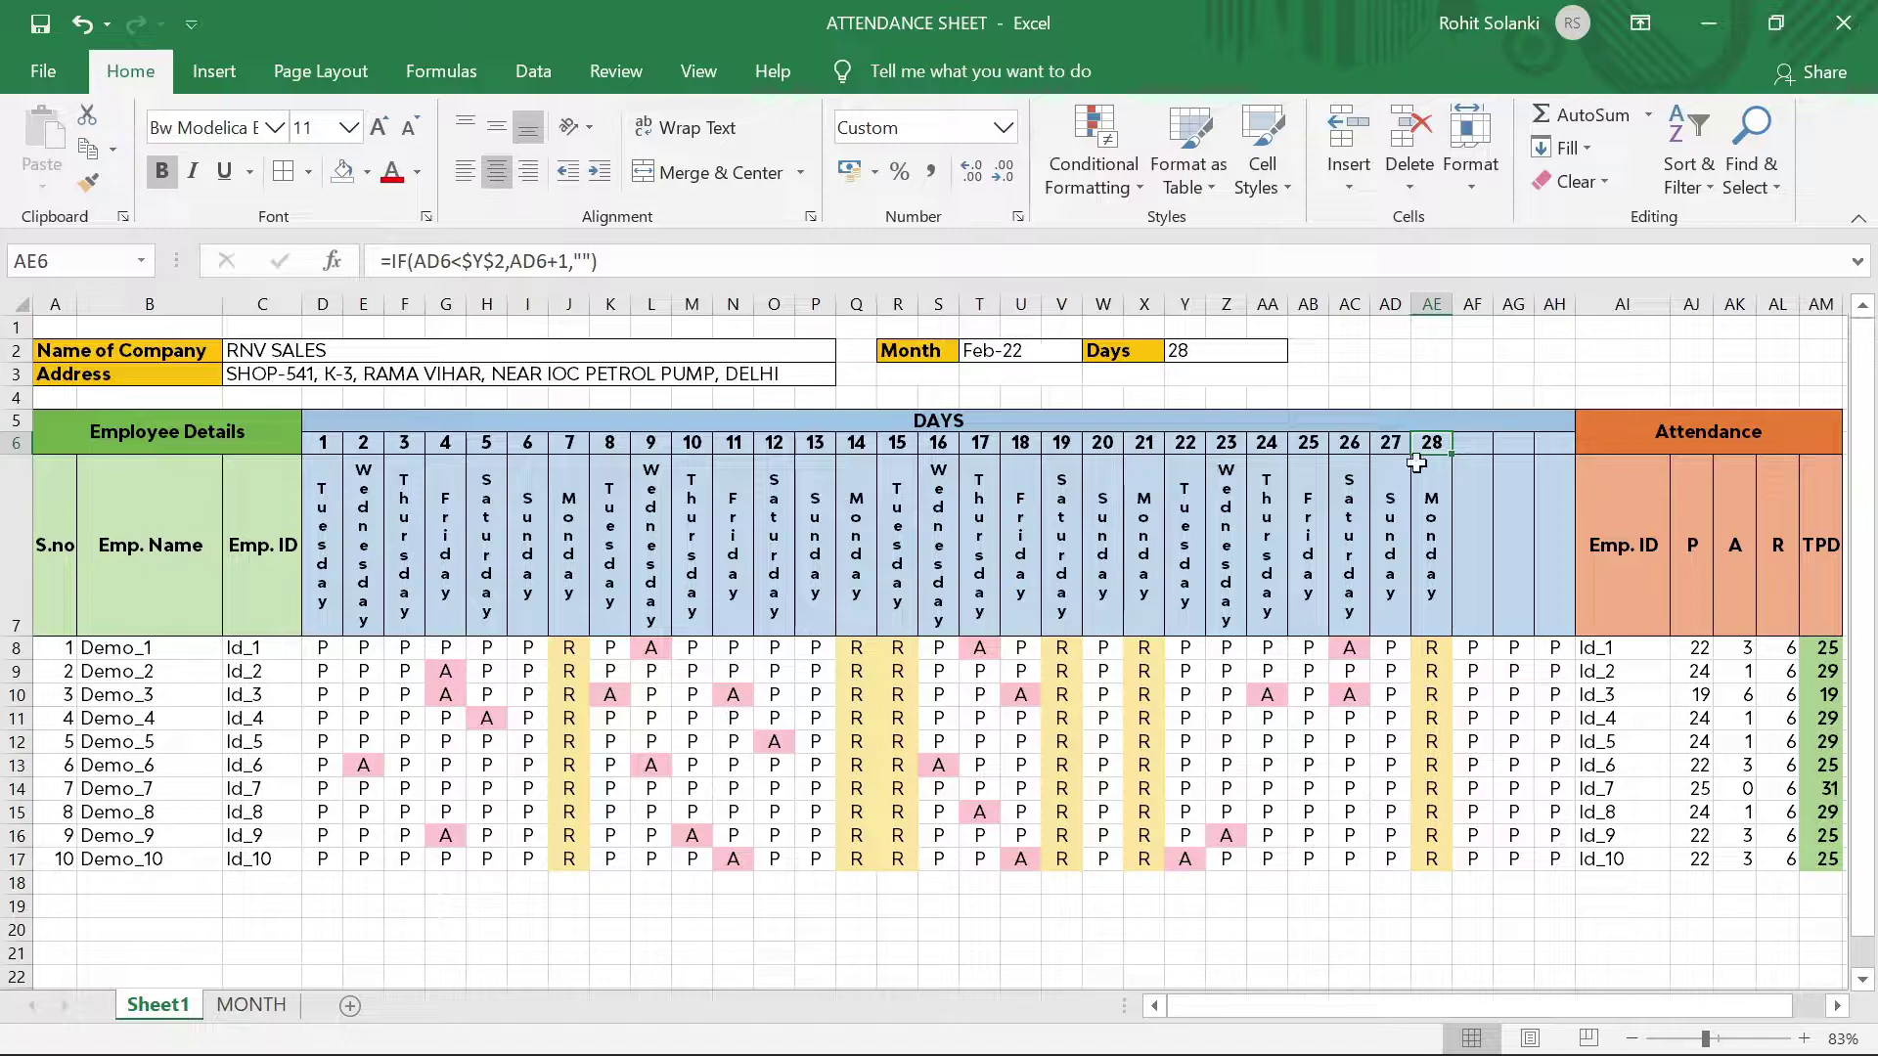
# Change the Month to Sep-22 and confirm Days now shows 30
pyautogui.click(1057, 364)
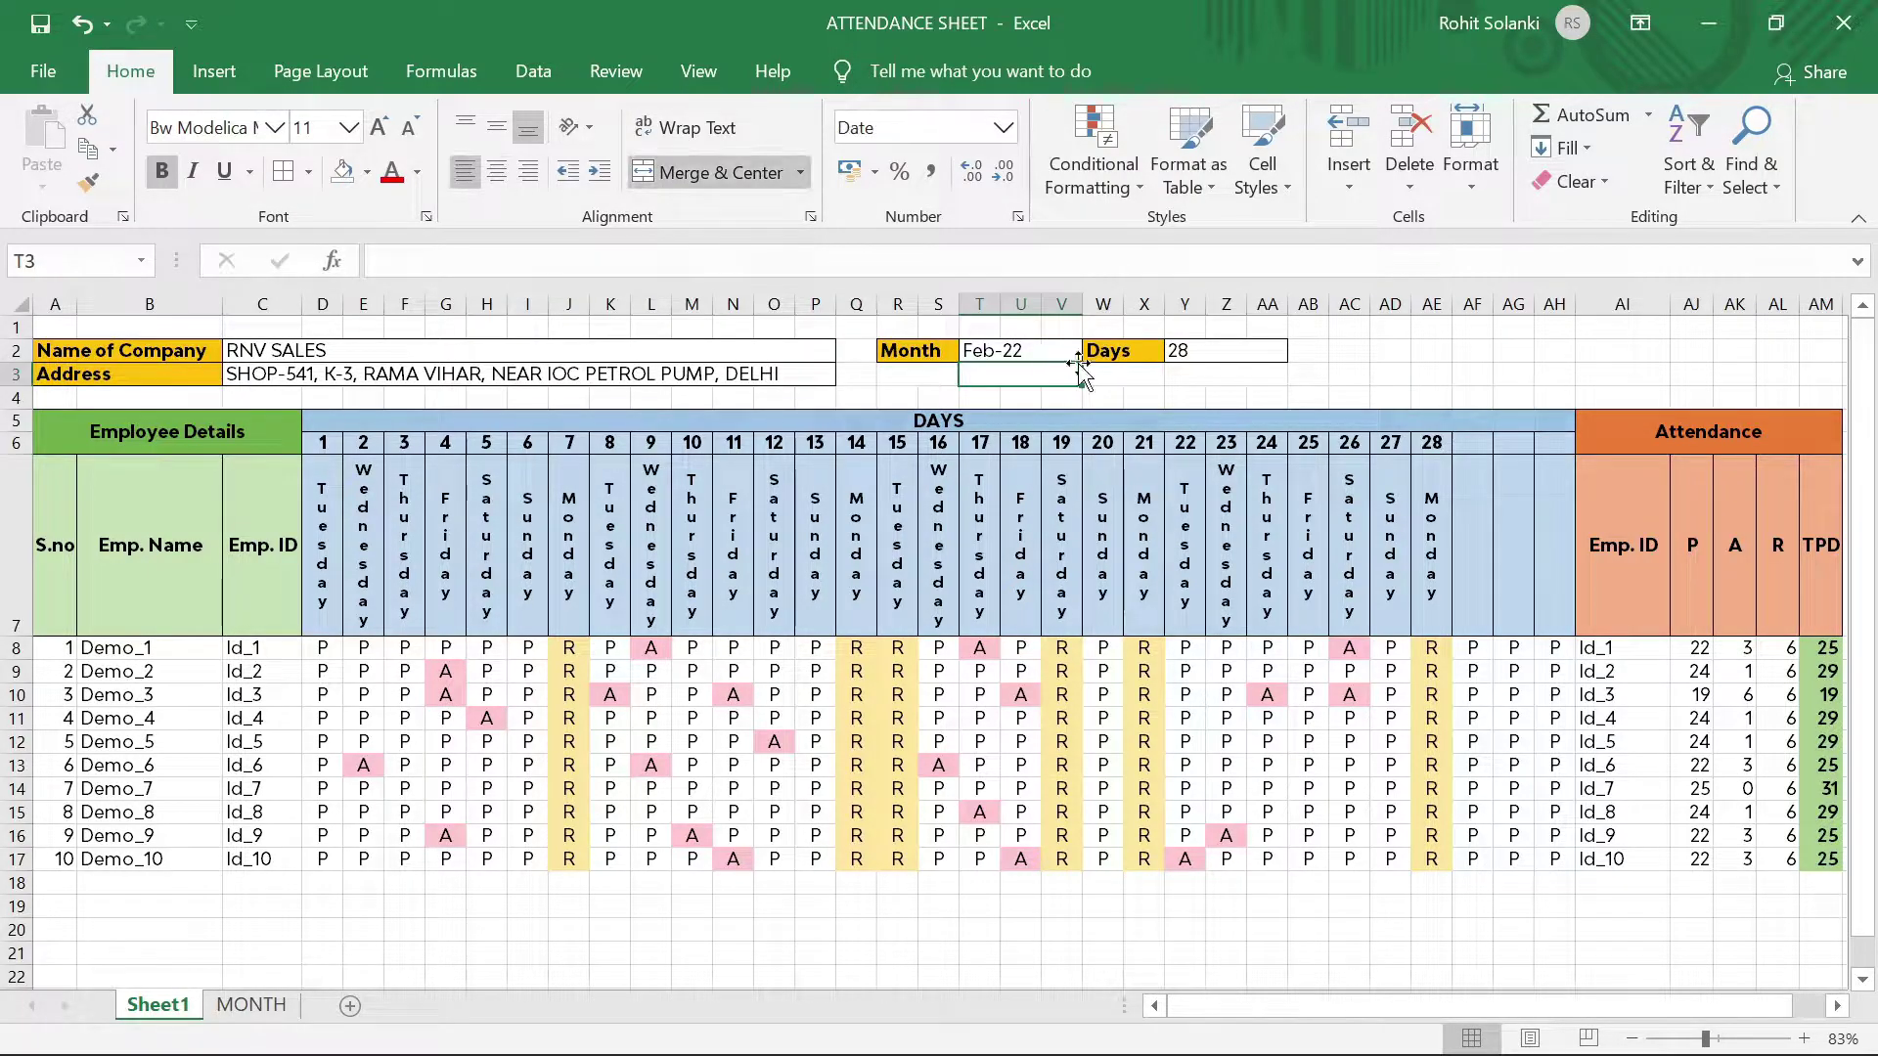
pyautogui.click(1047, 355)
pyautogui.click(1095, 352)
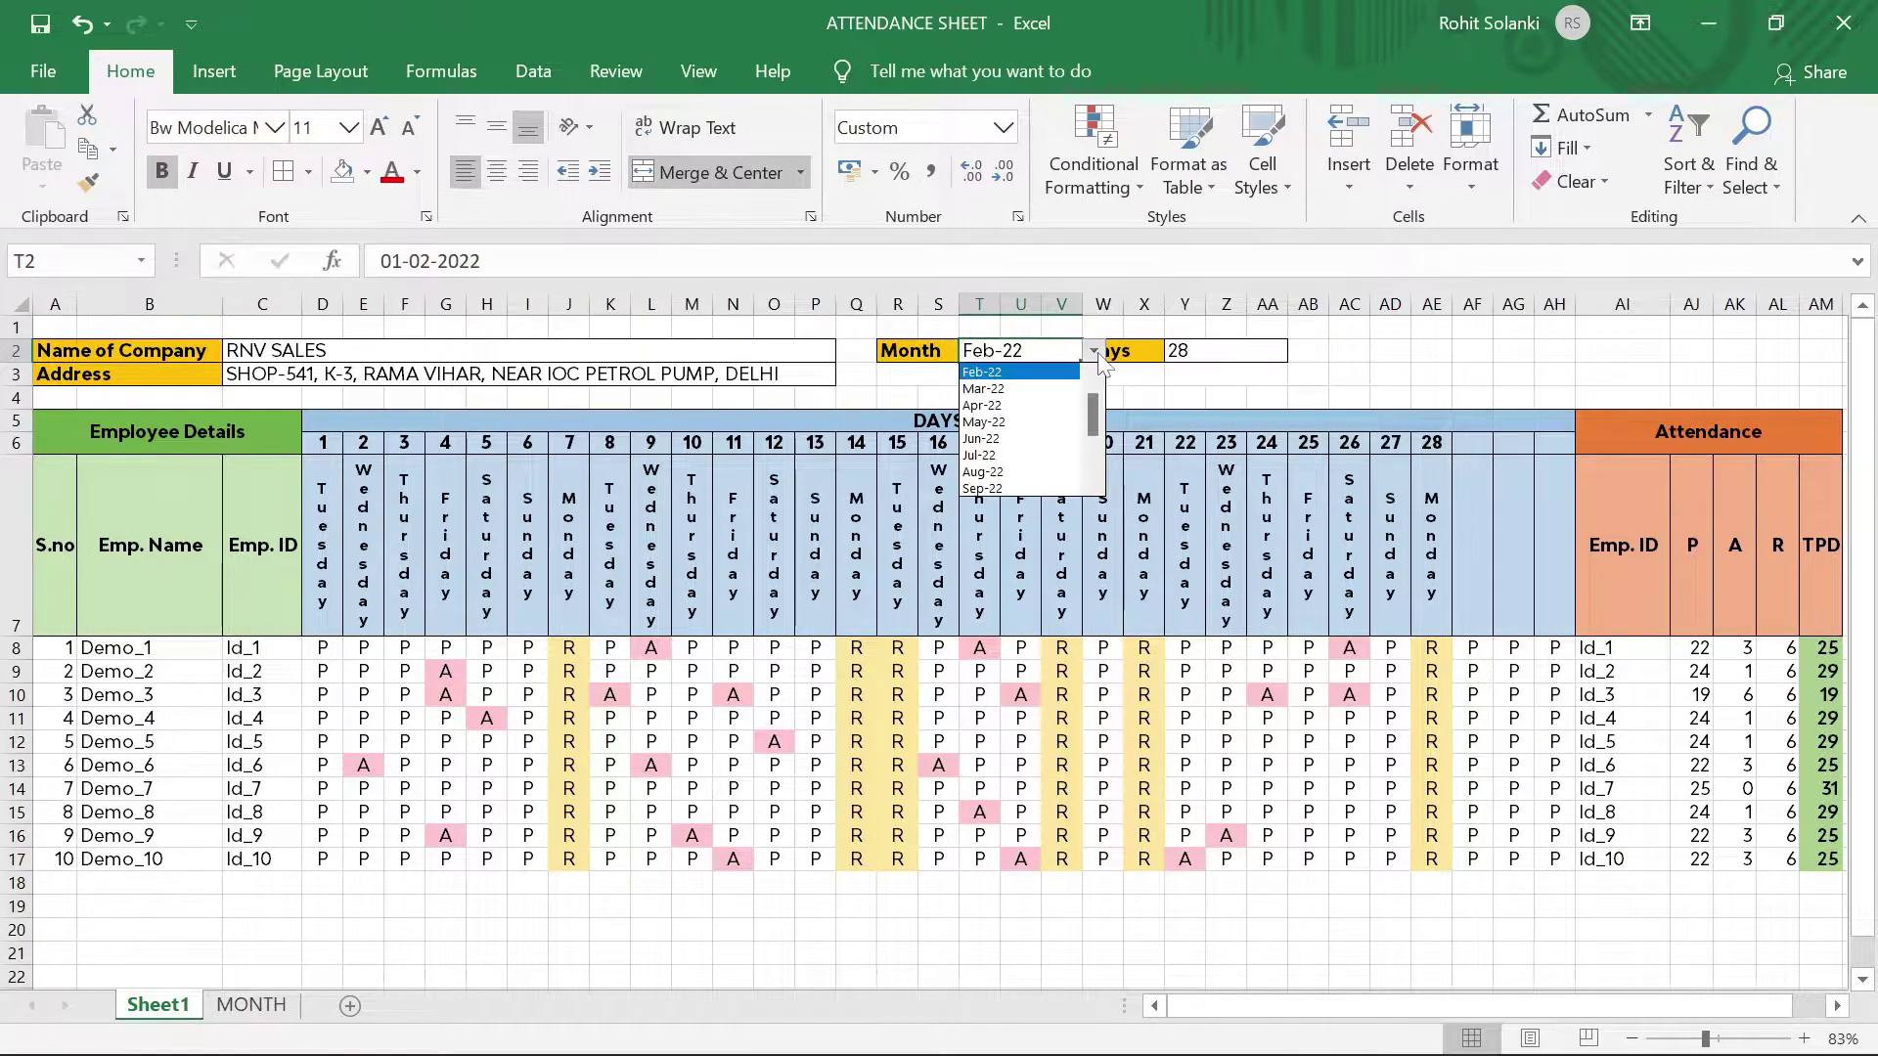
pyautogui.click(1031, 486)
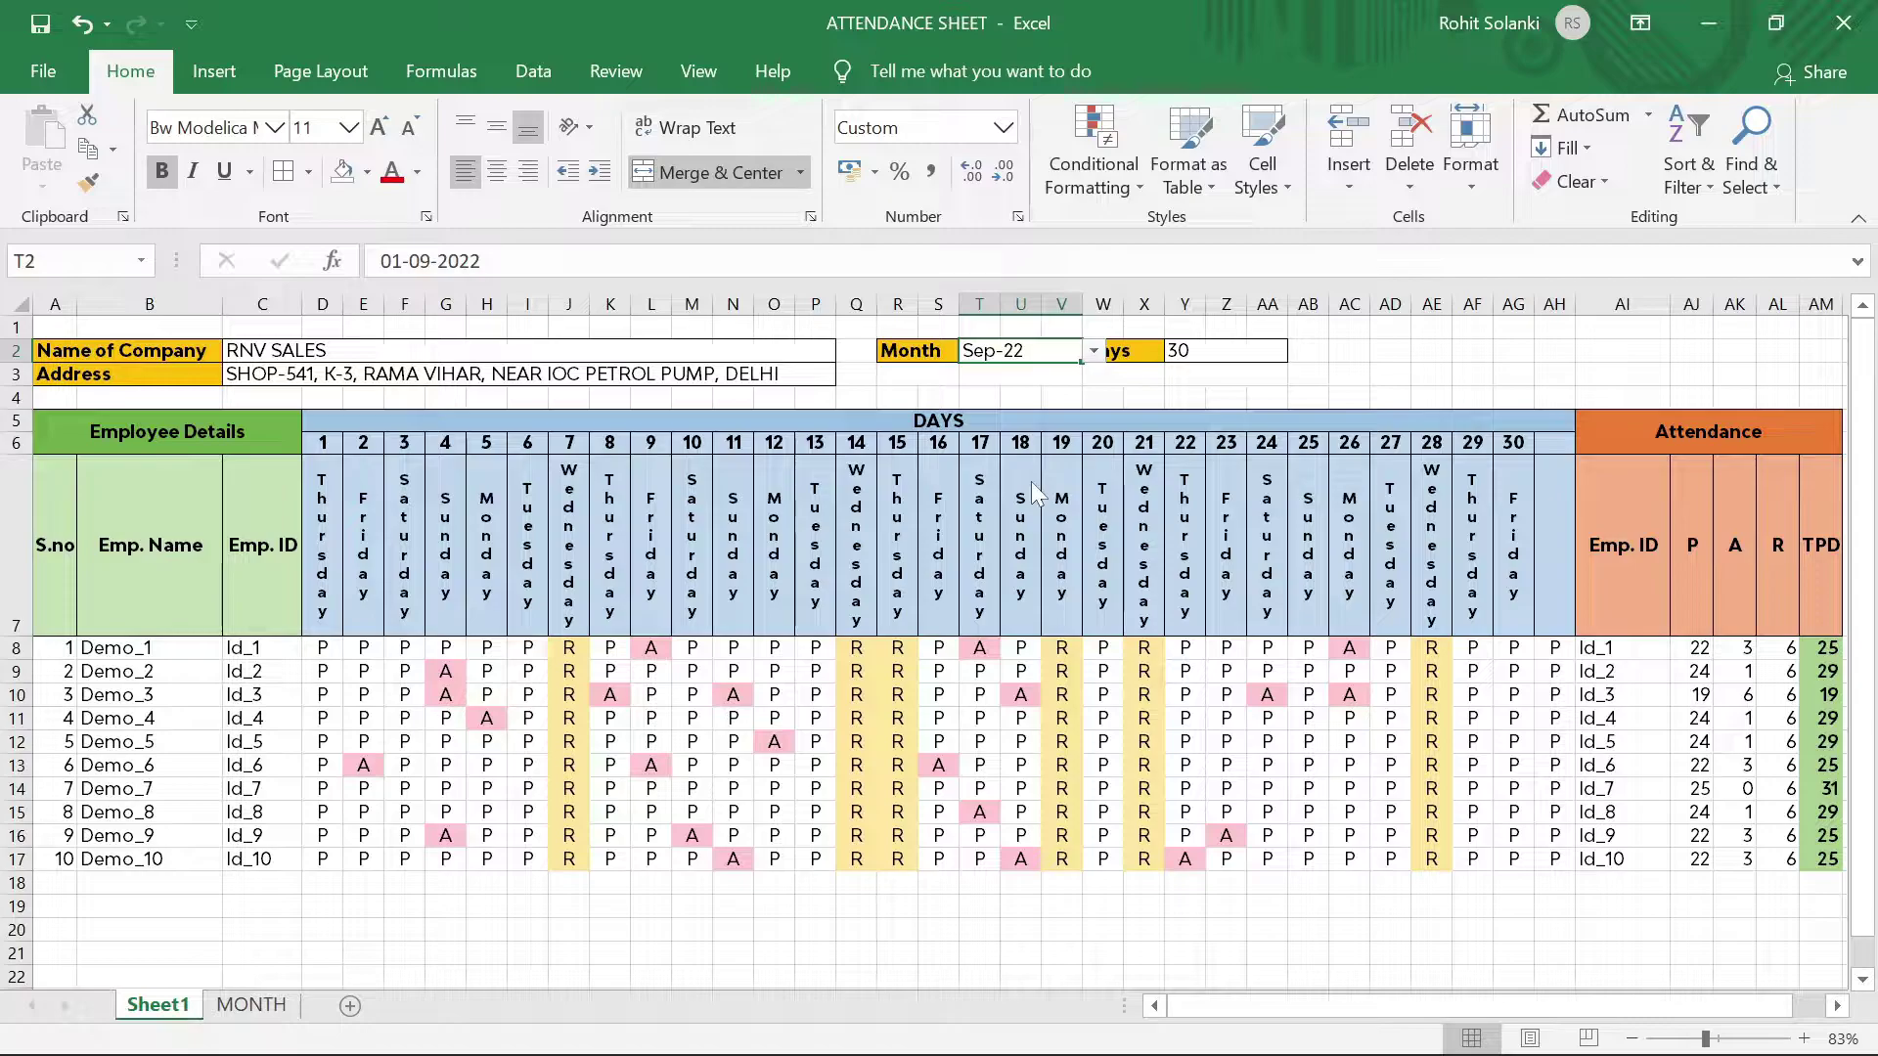
pyautogui.click(1191, 354)
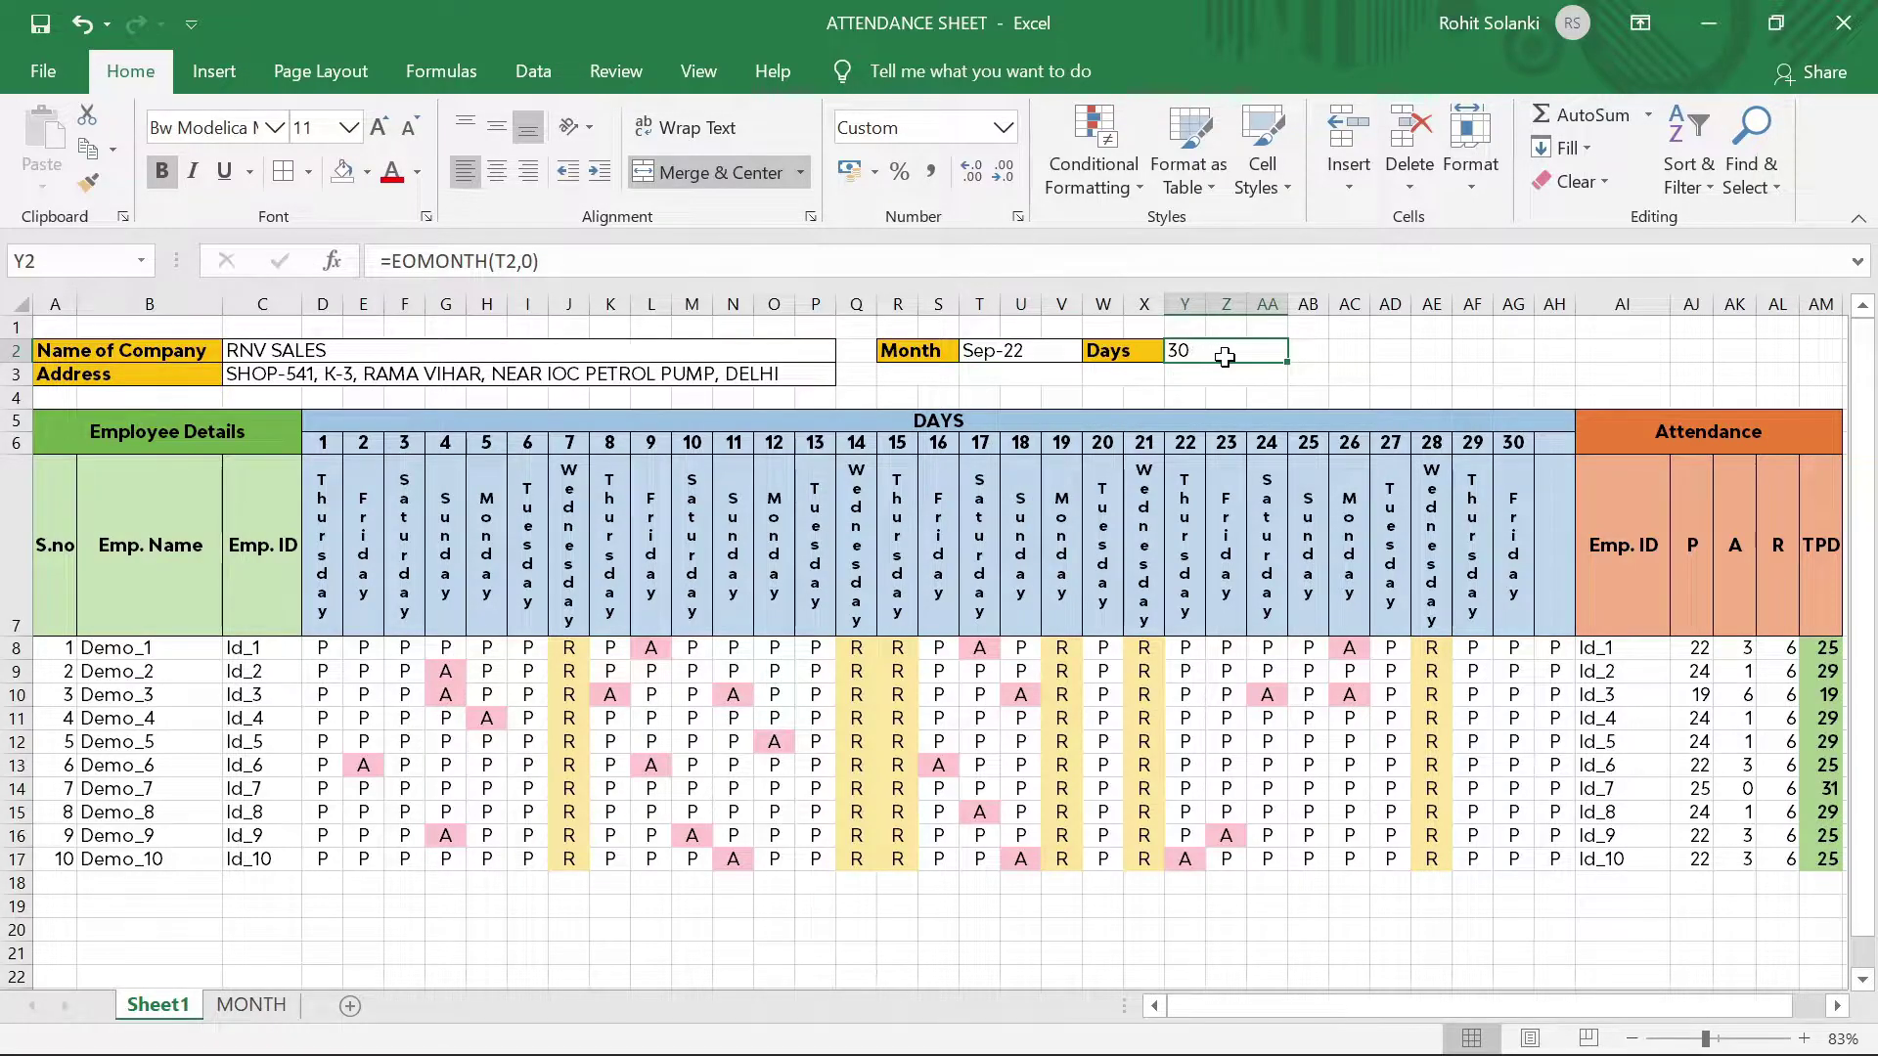
# Inspect the formula behind the day 30 header for Sep-22
pyautogui.click(1511, 446)
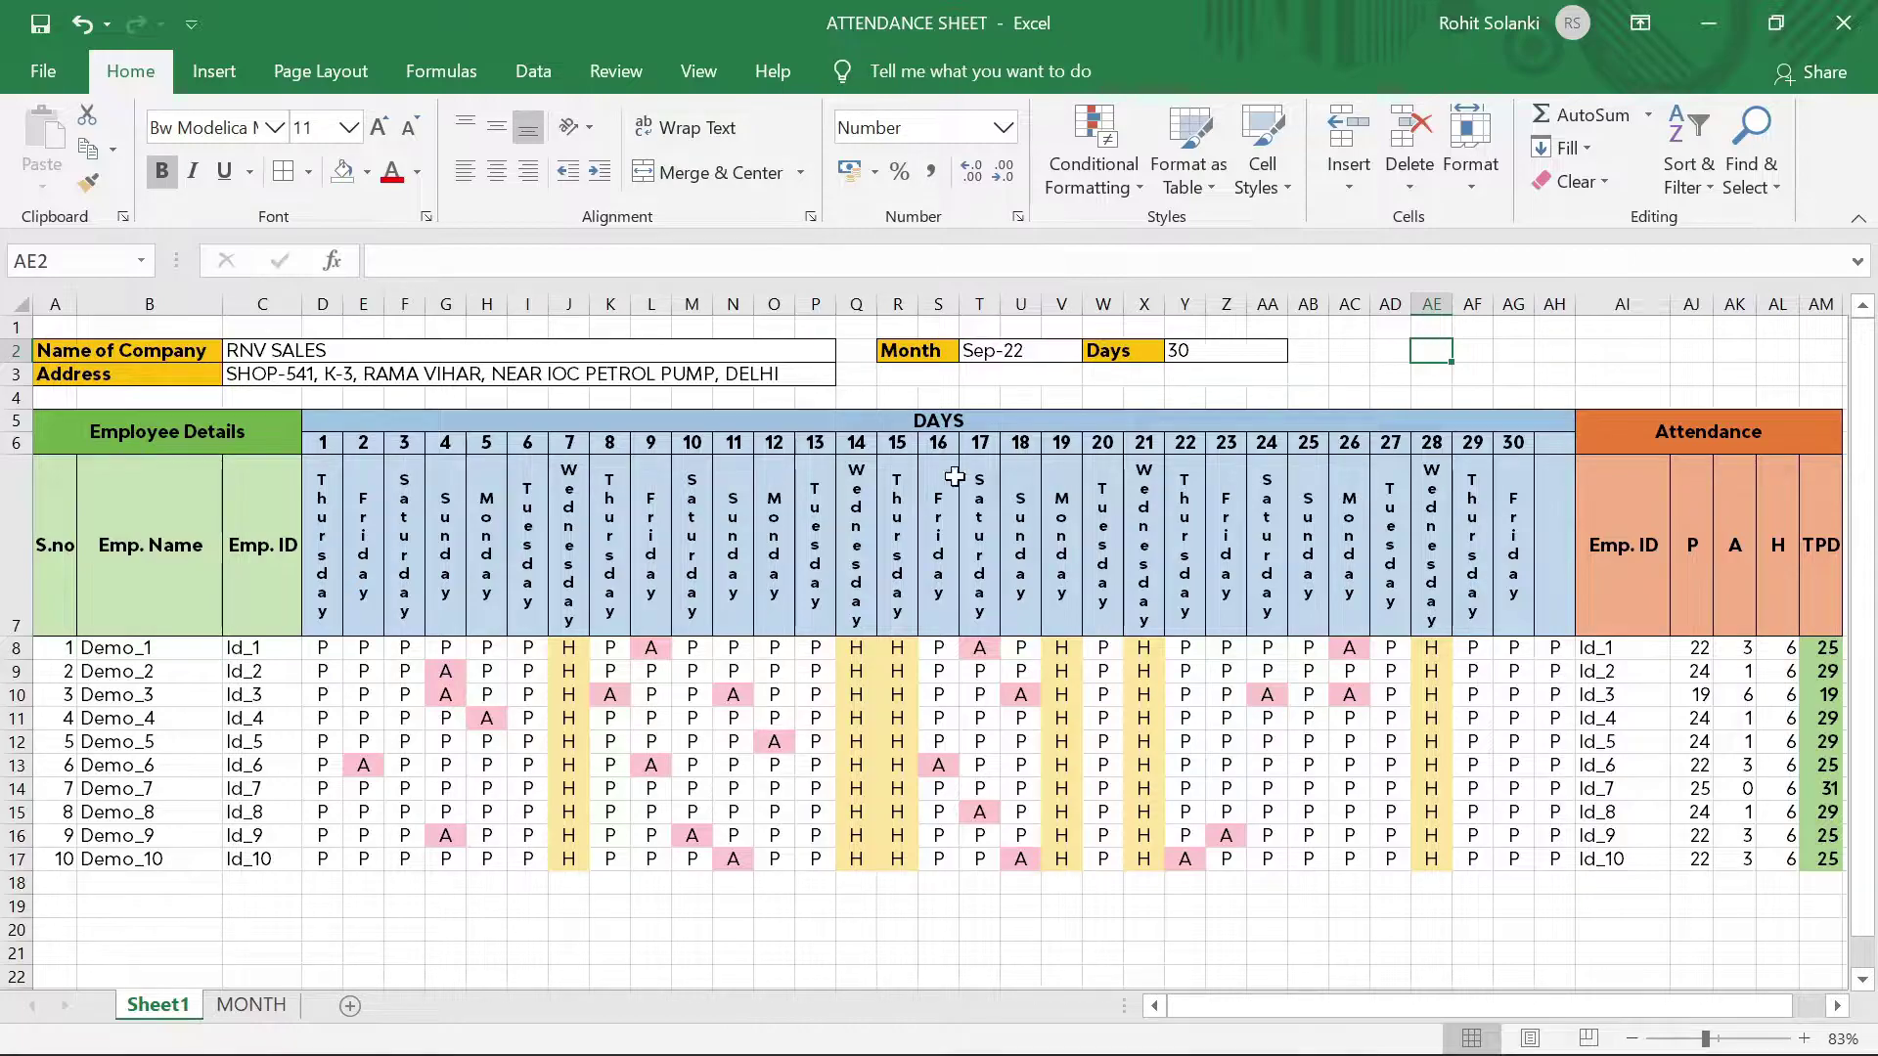
pyautogui.click(327, 650)
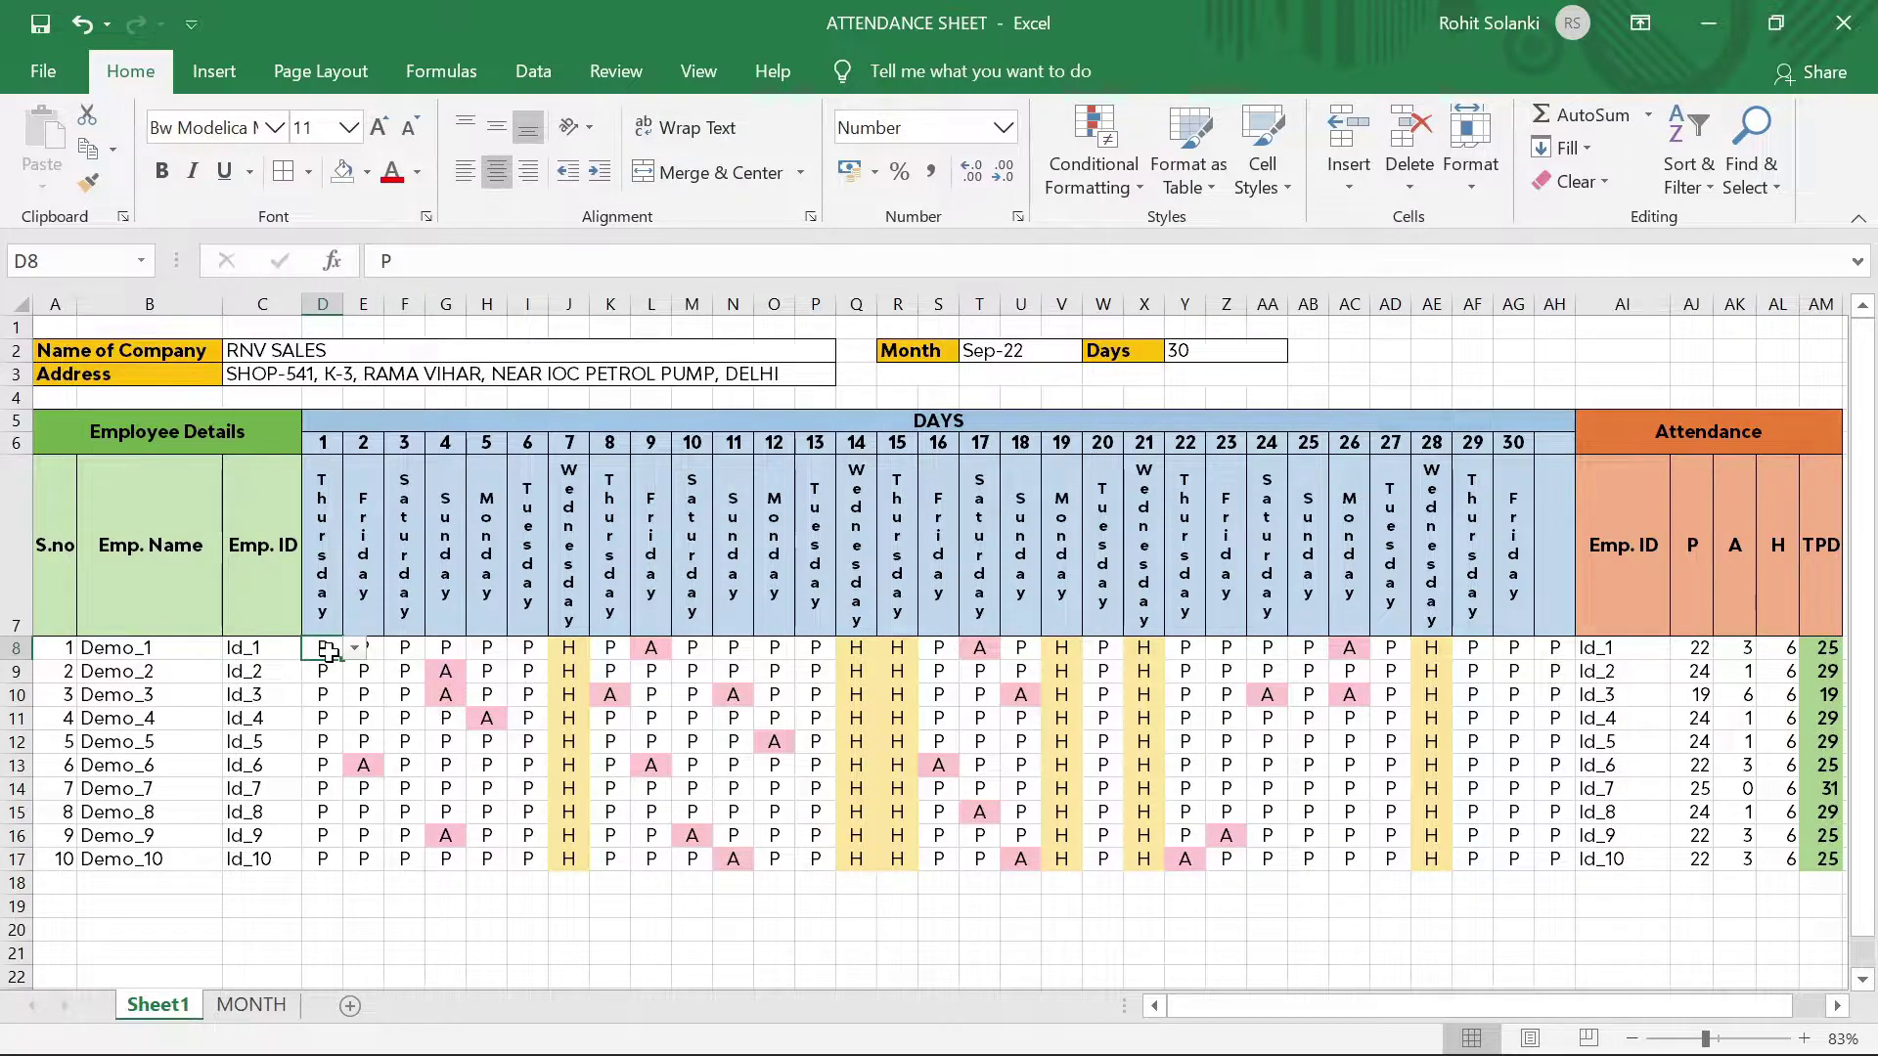
pyautogui.moveTo(311, 665)
pyautogui.mouseDown()
pyautogui.moveTo(1469, 877)
pyautogui.moveTo(1555, 858)
pyautogui.mouseUp()
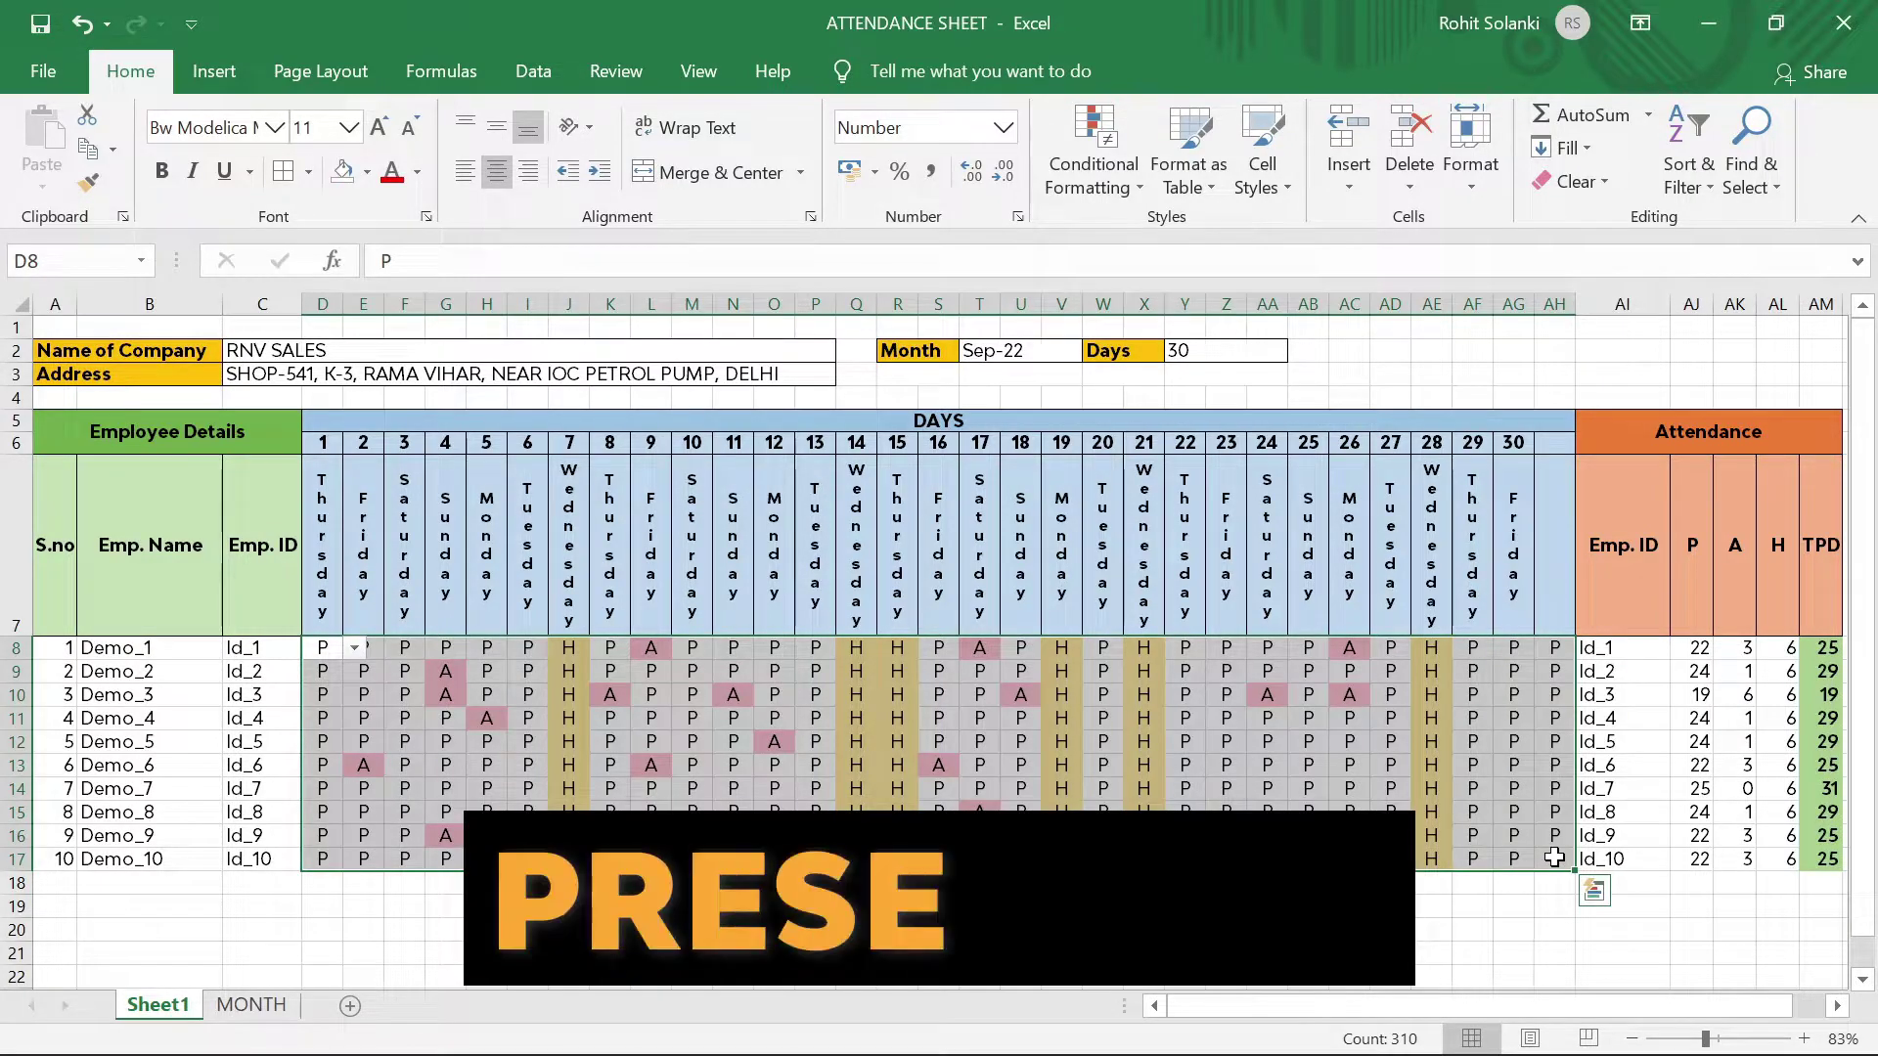
pyautogui.click(1555, 859)
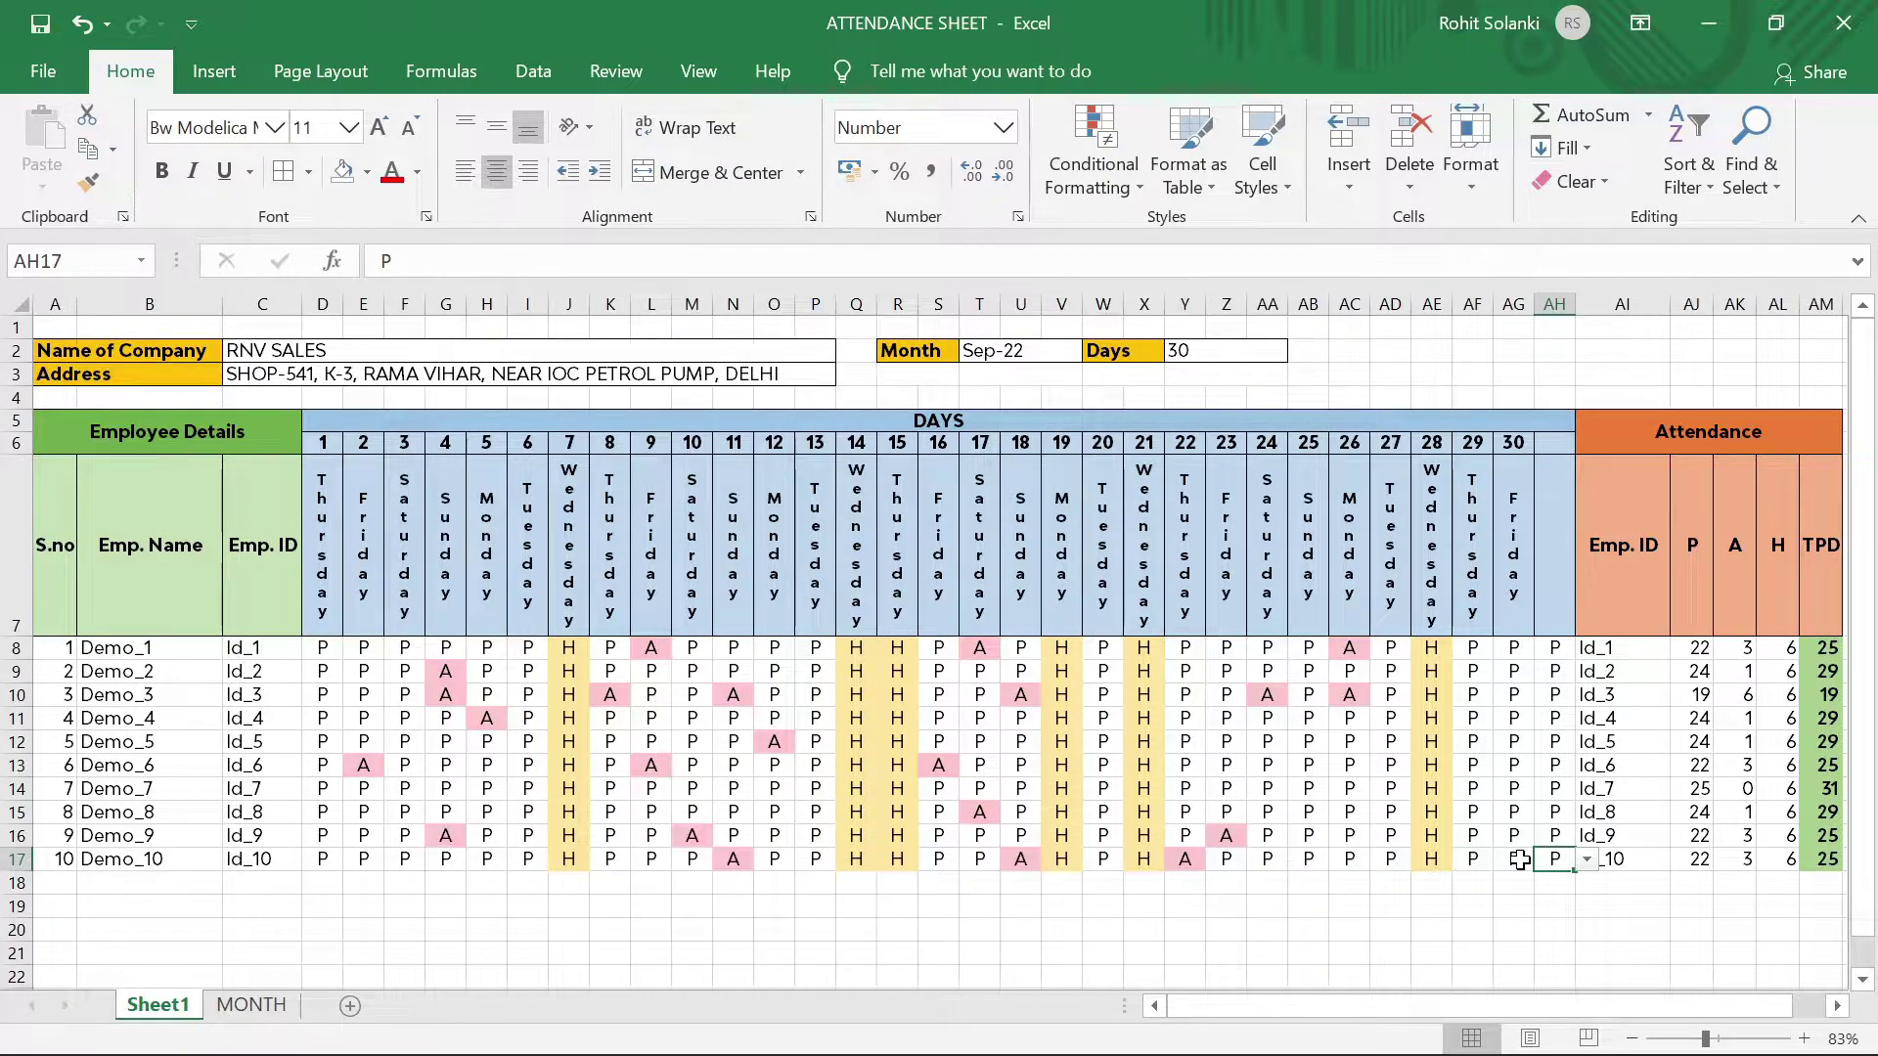
# Type A into AB13 and H into AB14
pyautogui.click(1315, 762)
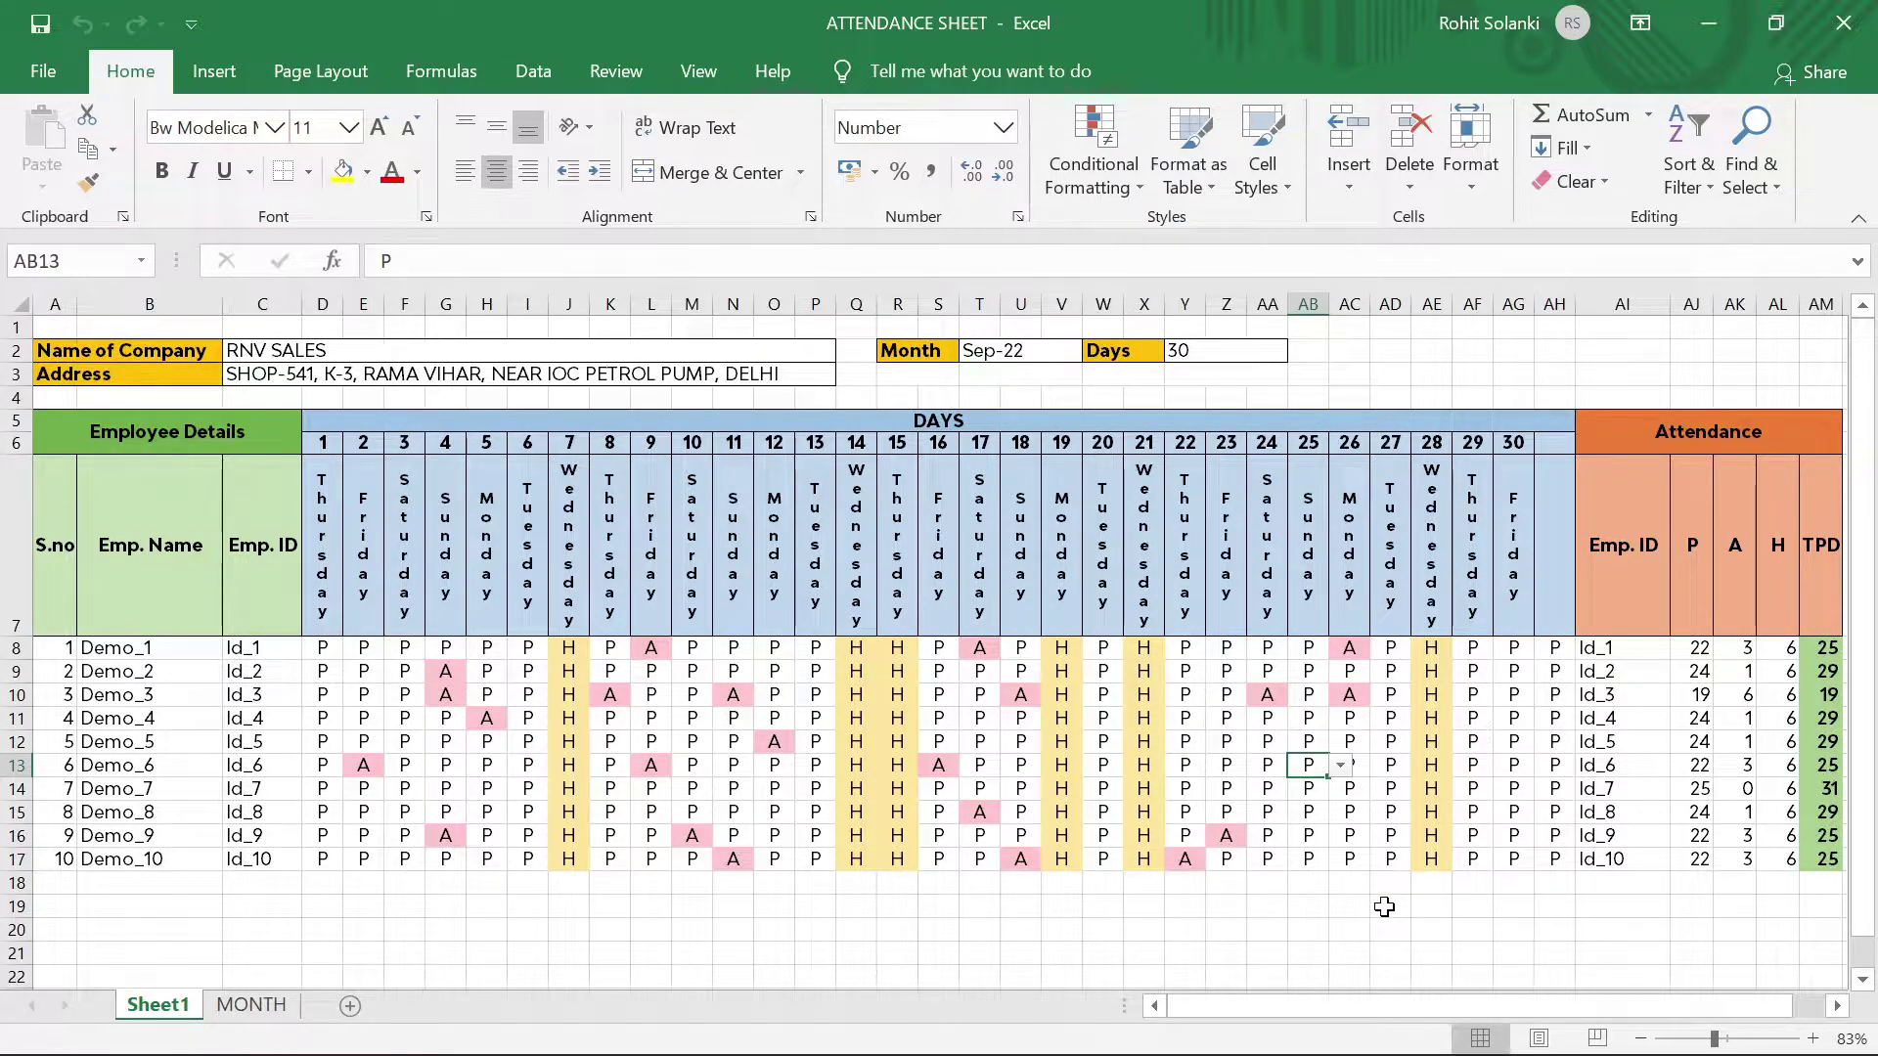
pyautogui.write('A')
pyautogui.press('Return')
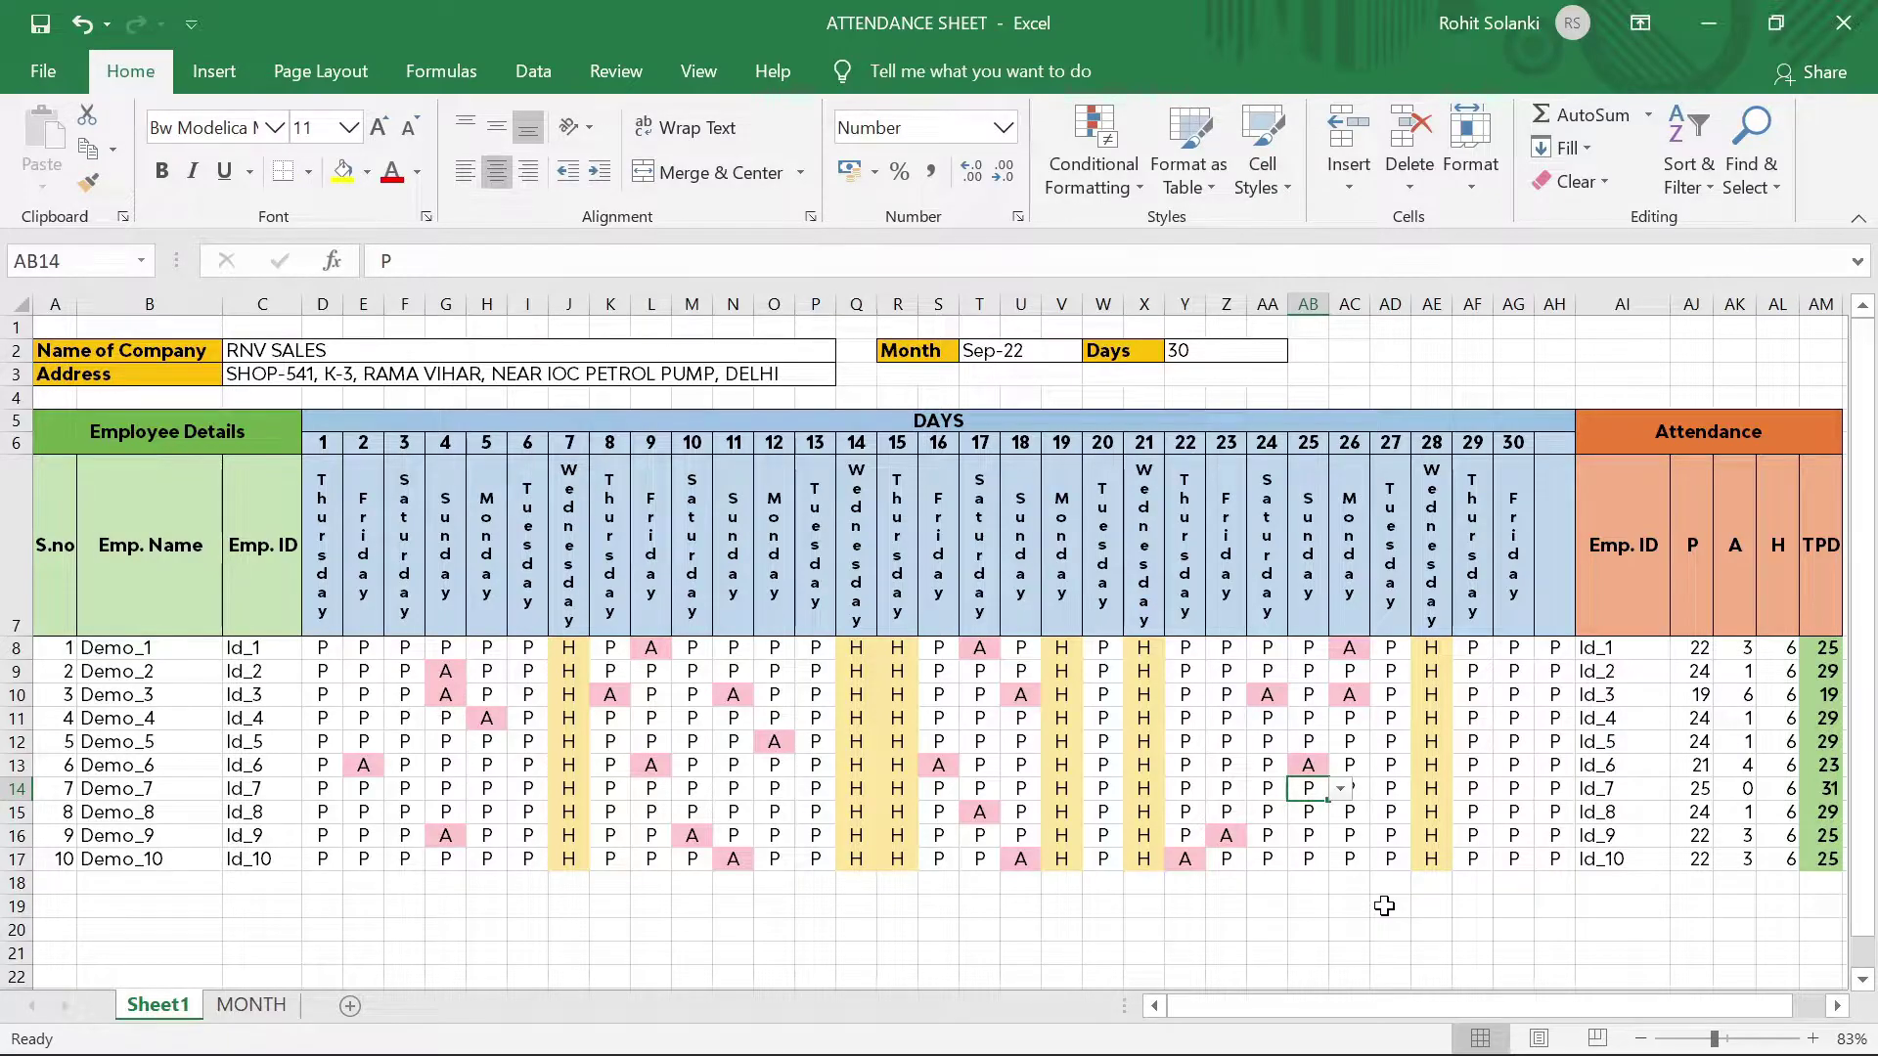
pyautogui.write('H')
pyautogui.press('Return')
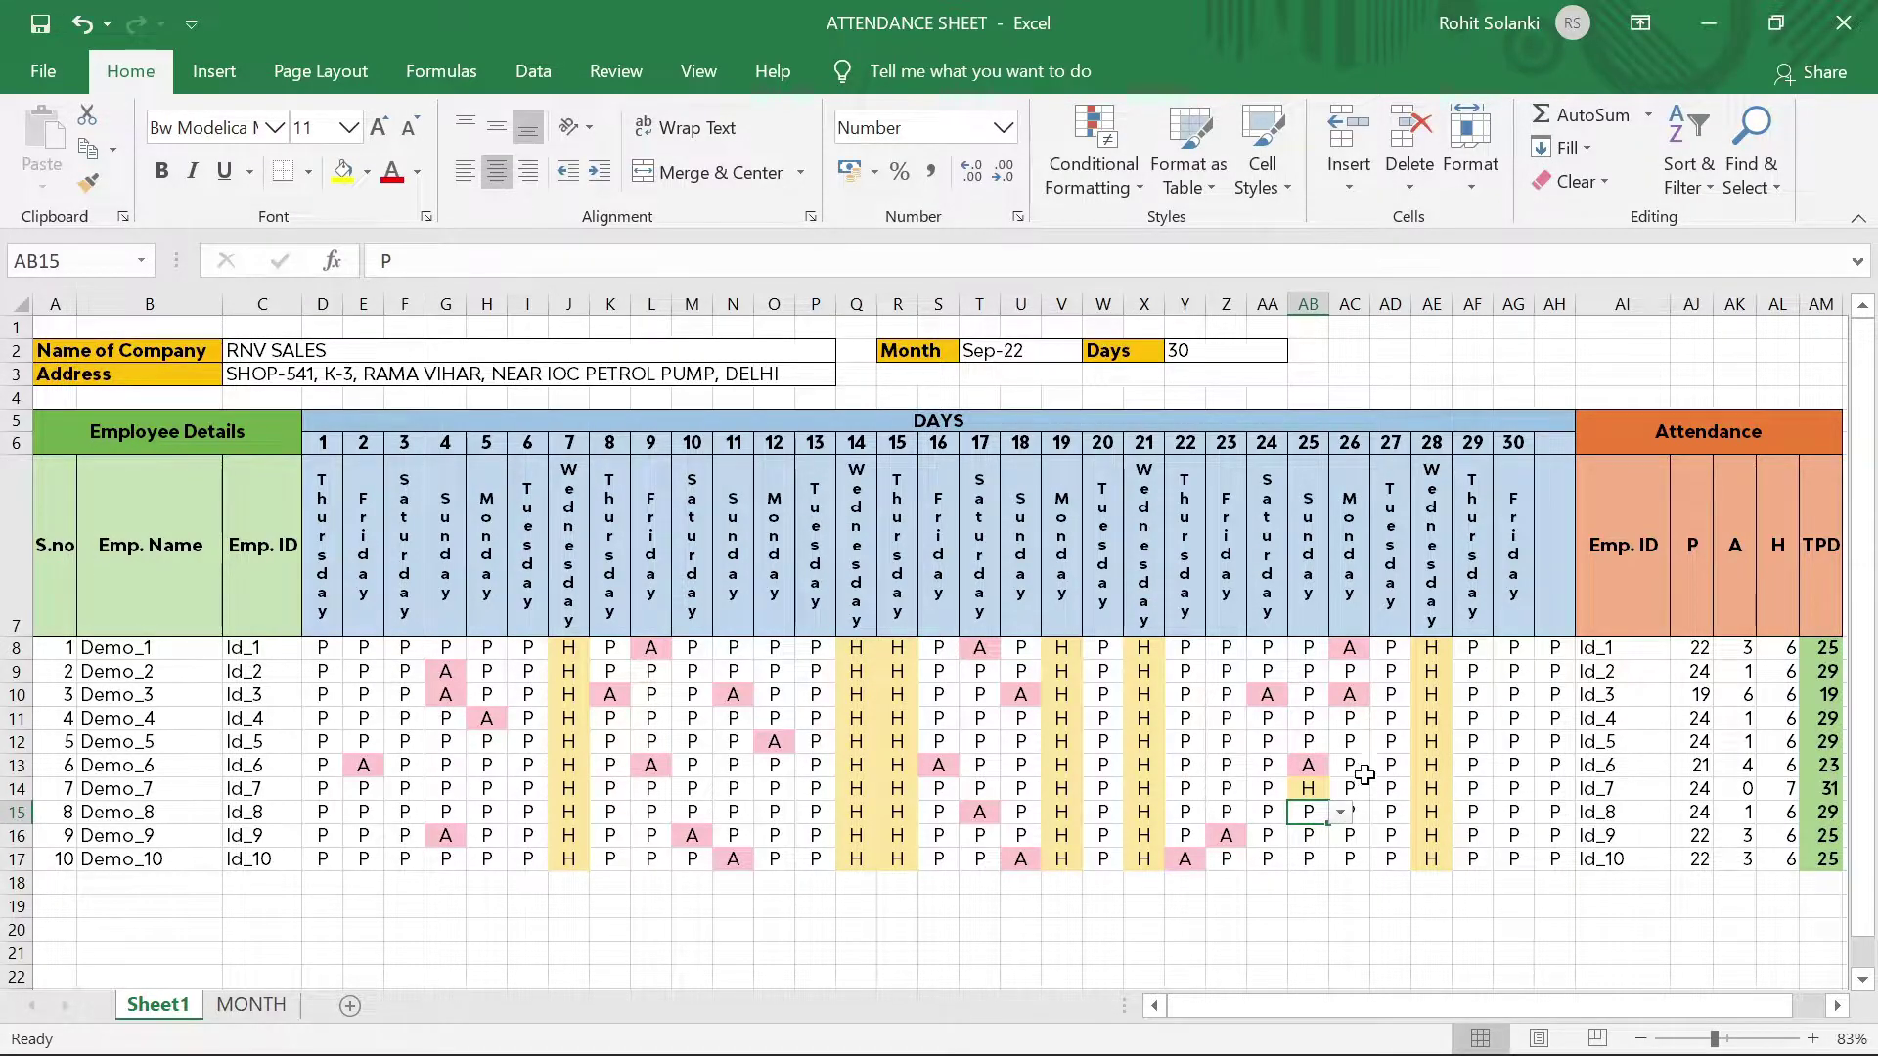
# Set AD12 to H and AD14 to A from their attendance dropdowns
pyautogui.click(1385, 741)
pyautogui.click(1421, 742)
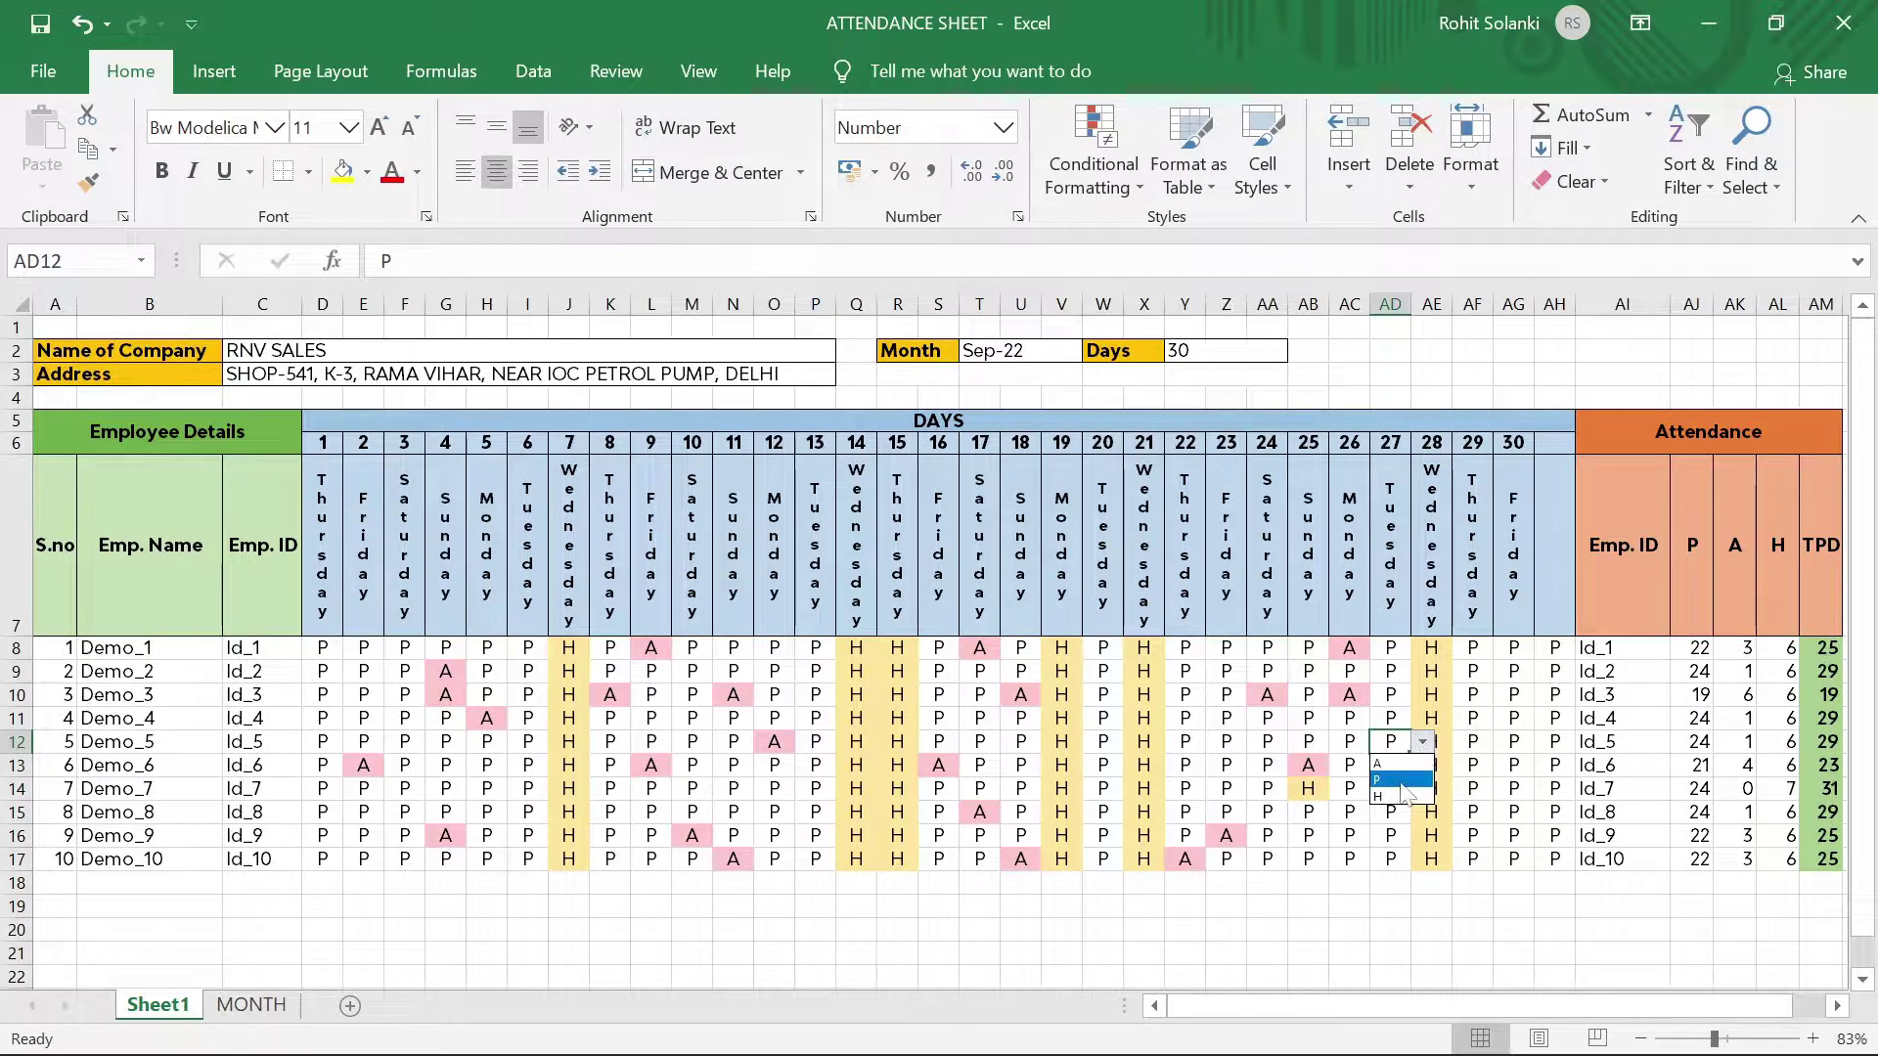
pyautogui.click(1399, 798)
pyautogui.click(1390, 788)
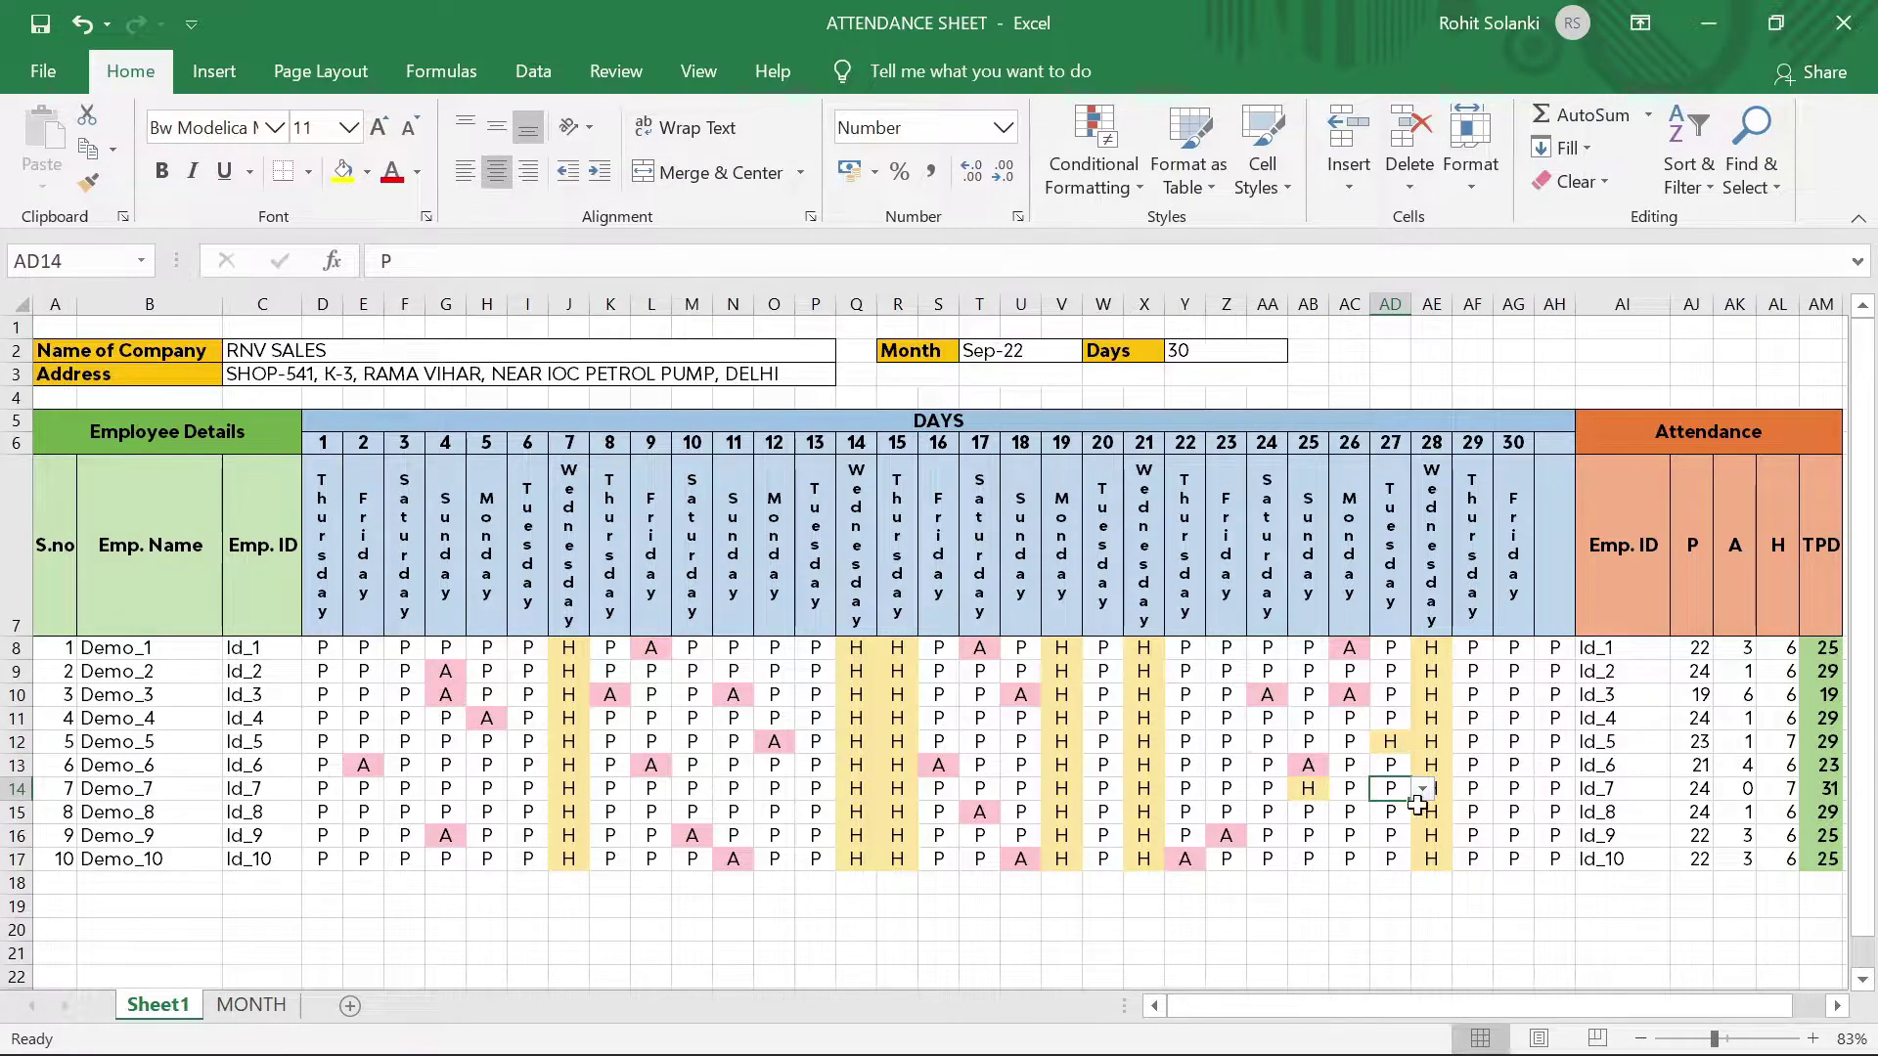
pyautogui.click(1421, 789)
pyautogui.click(1412, 815)
pyautogui.click(1377, 834)
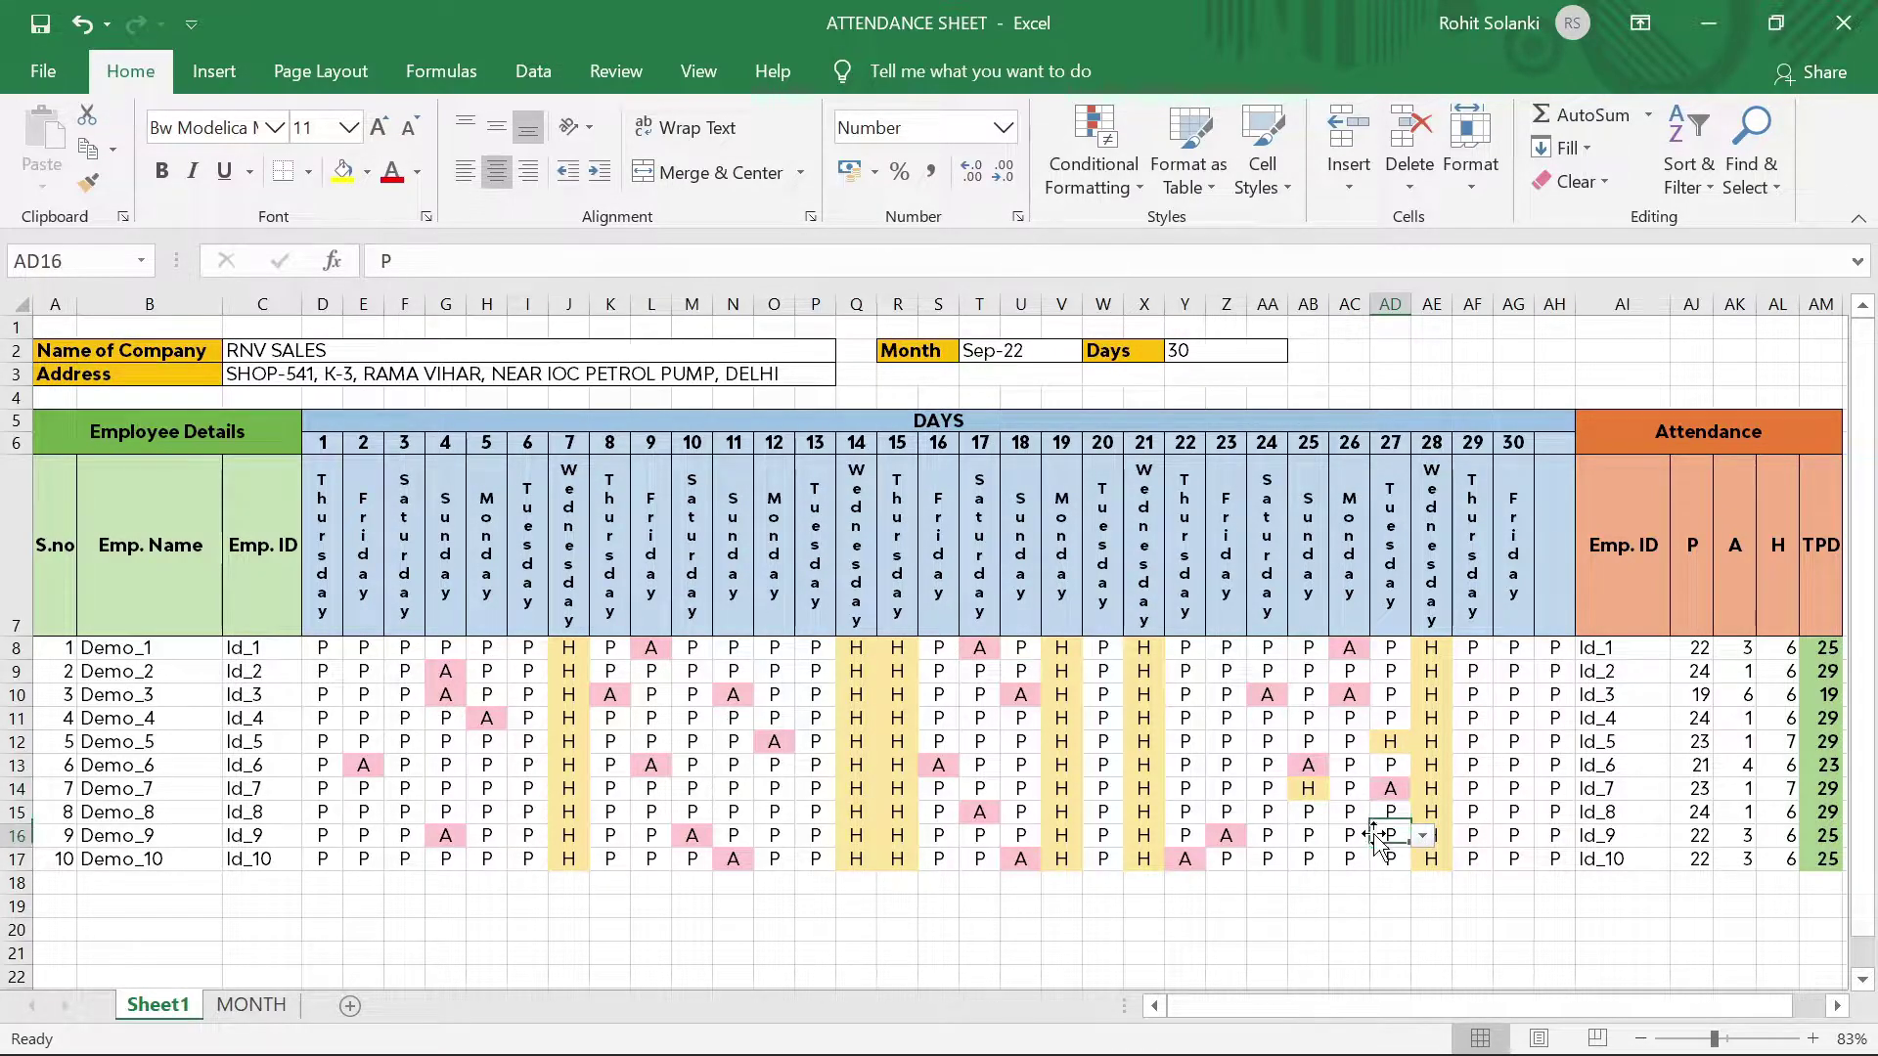
# Try entering V in Z12, see the error, and keep it as P
pyautogui.click(1227, 744)
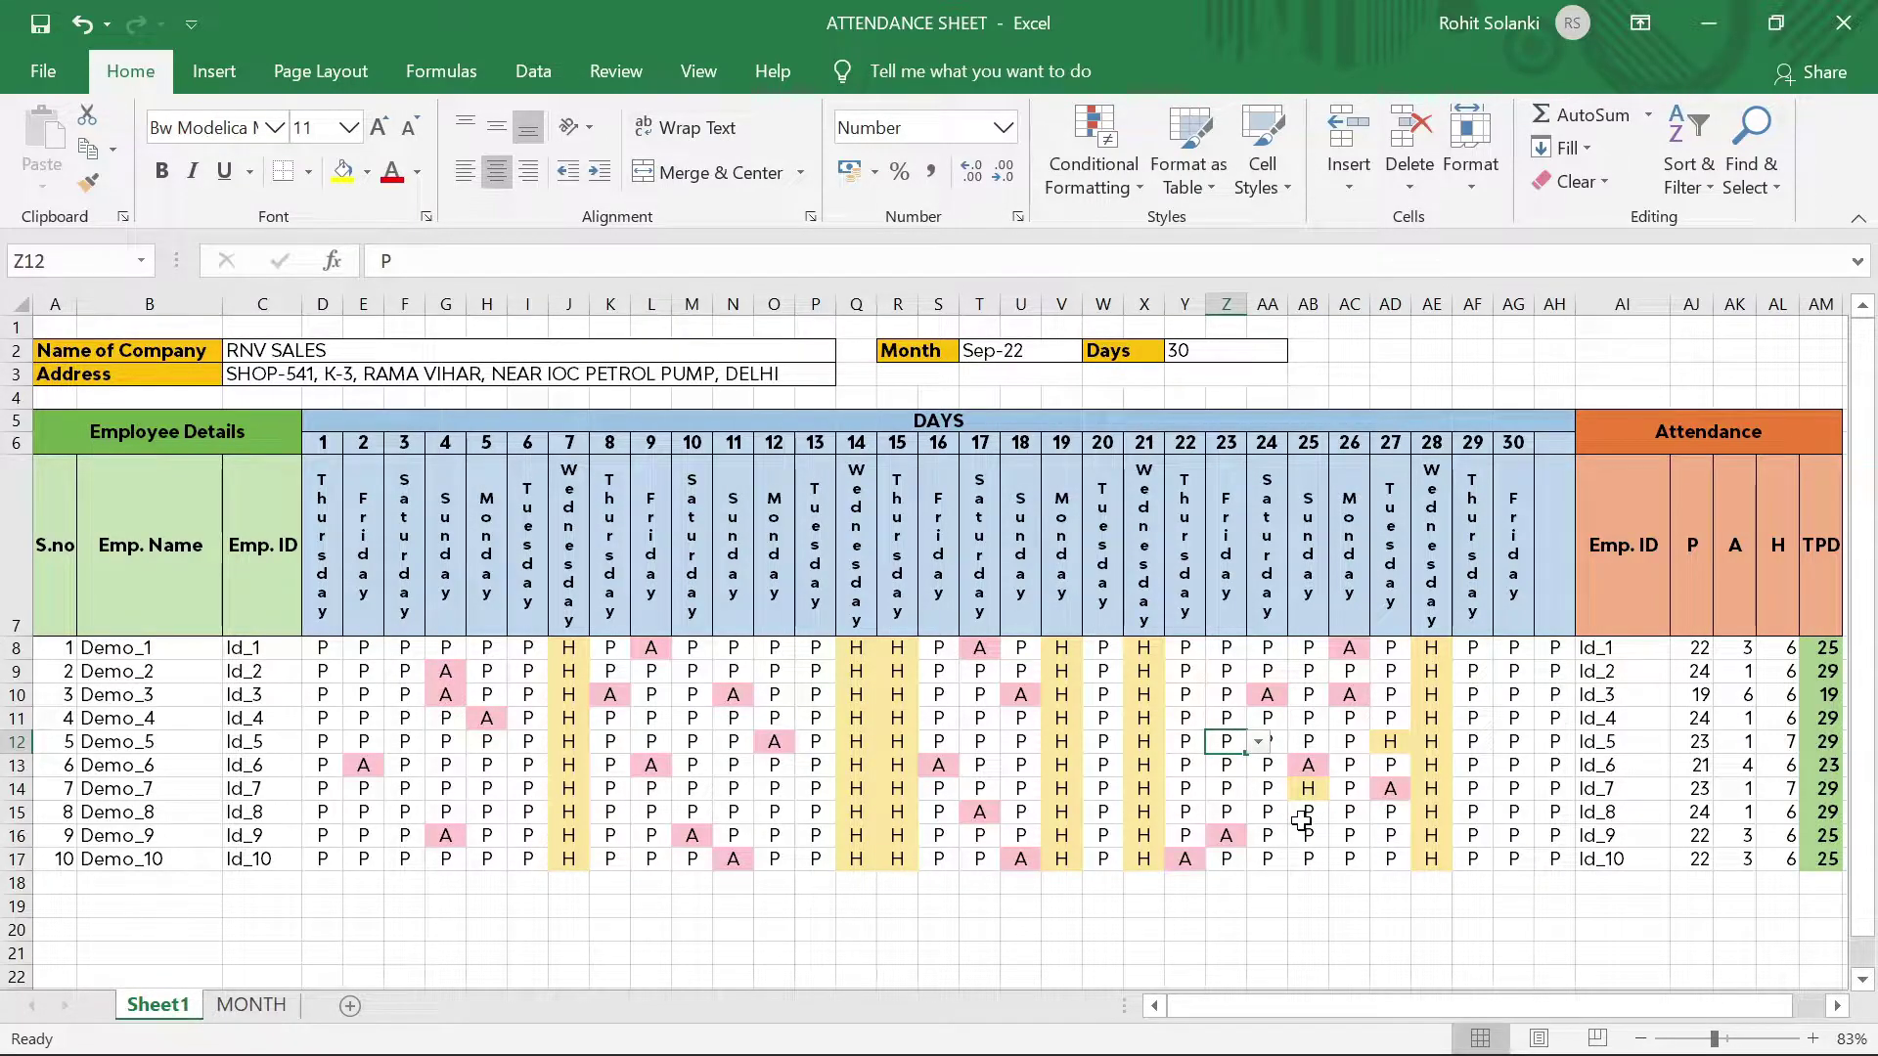
pyautogui.write('V')
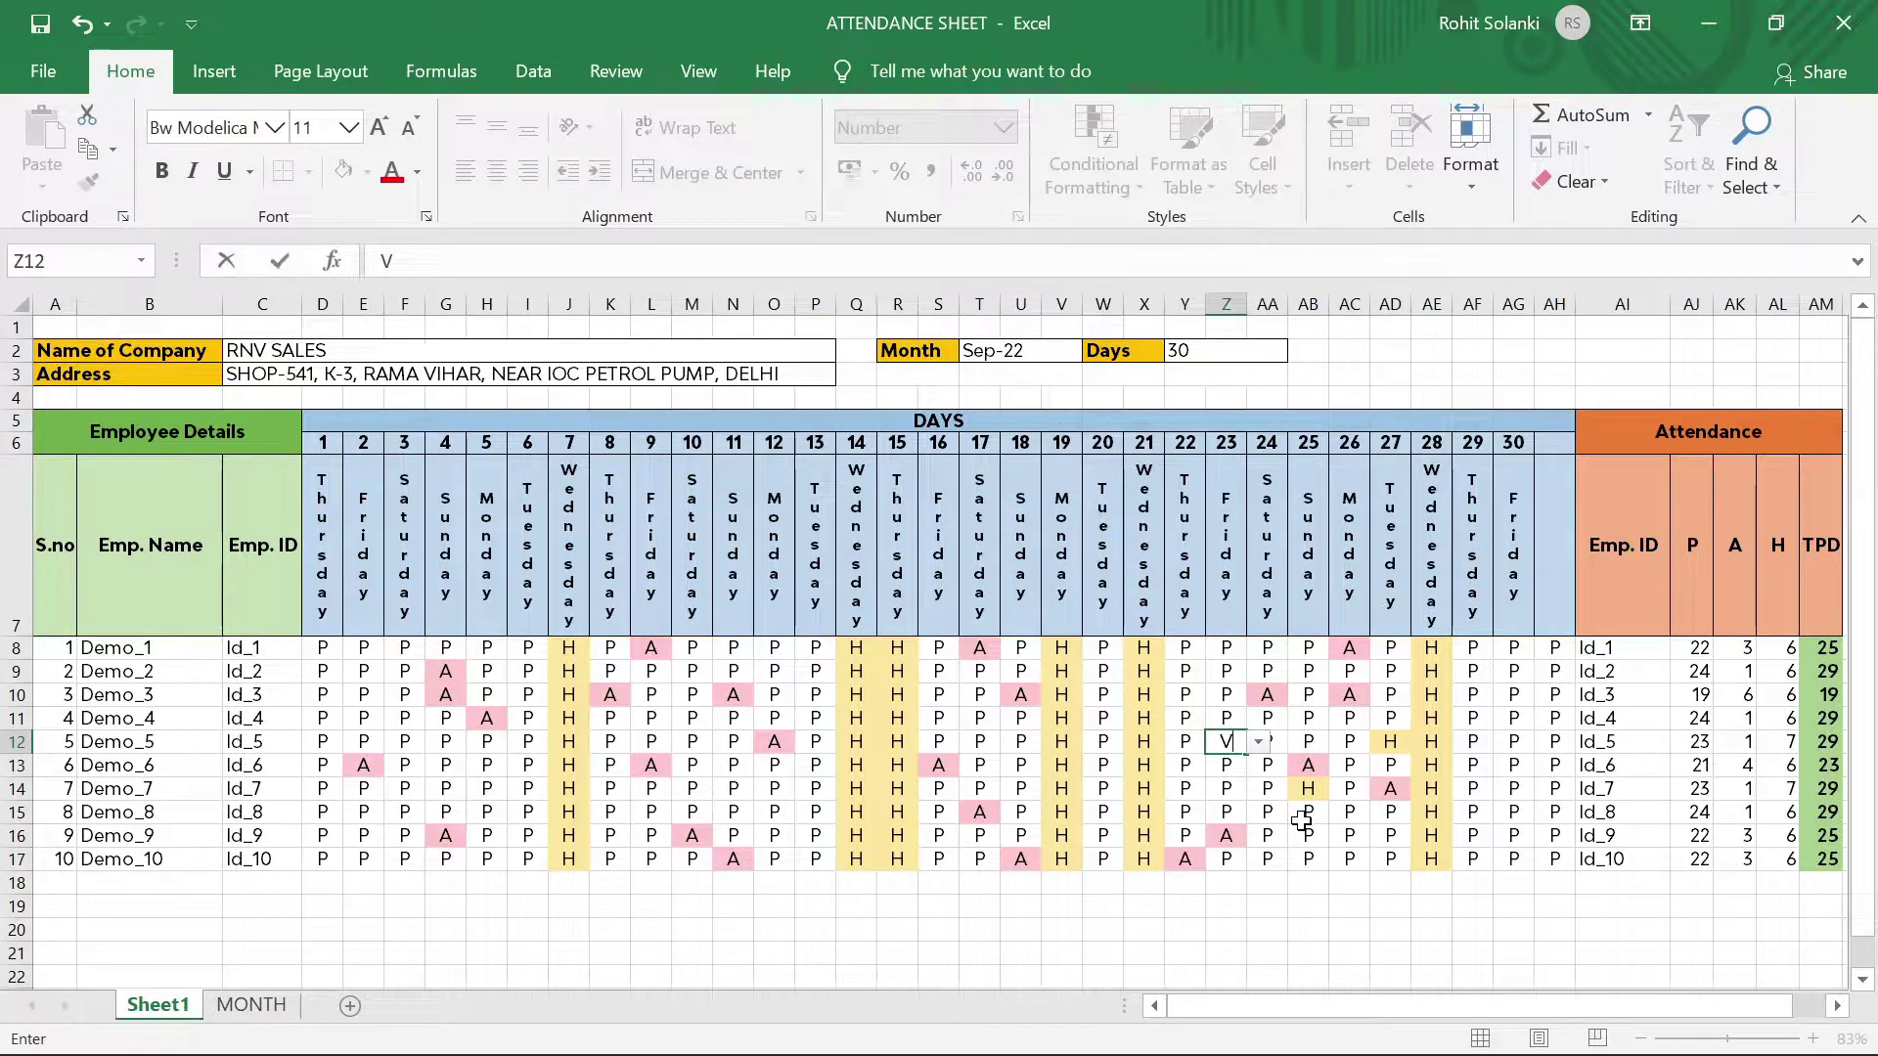
pyautogui.press('Return')
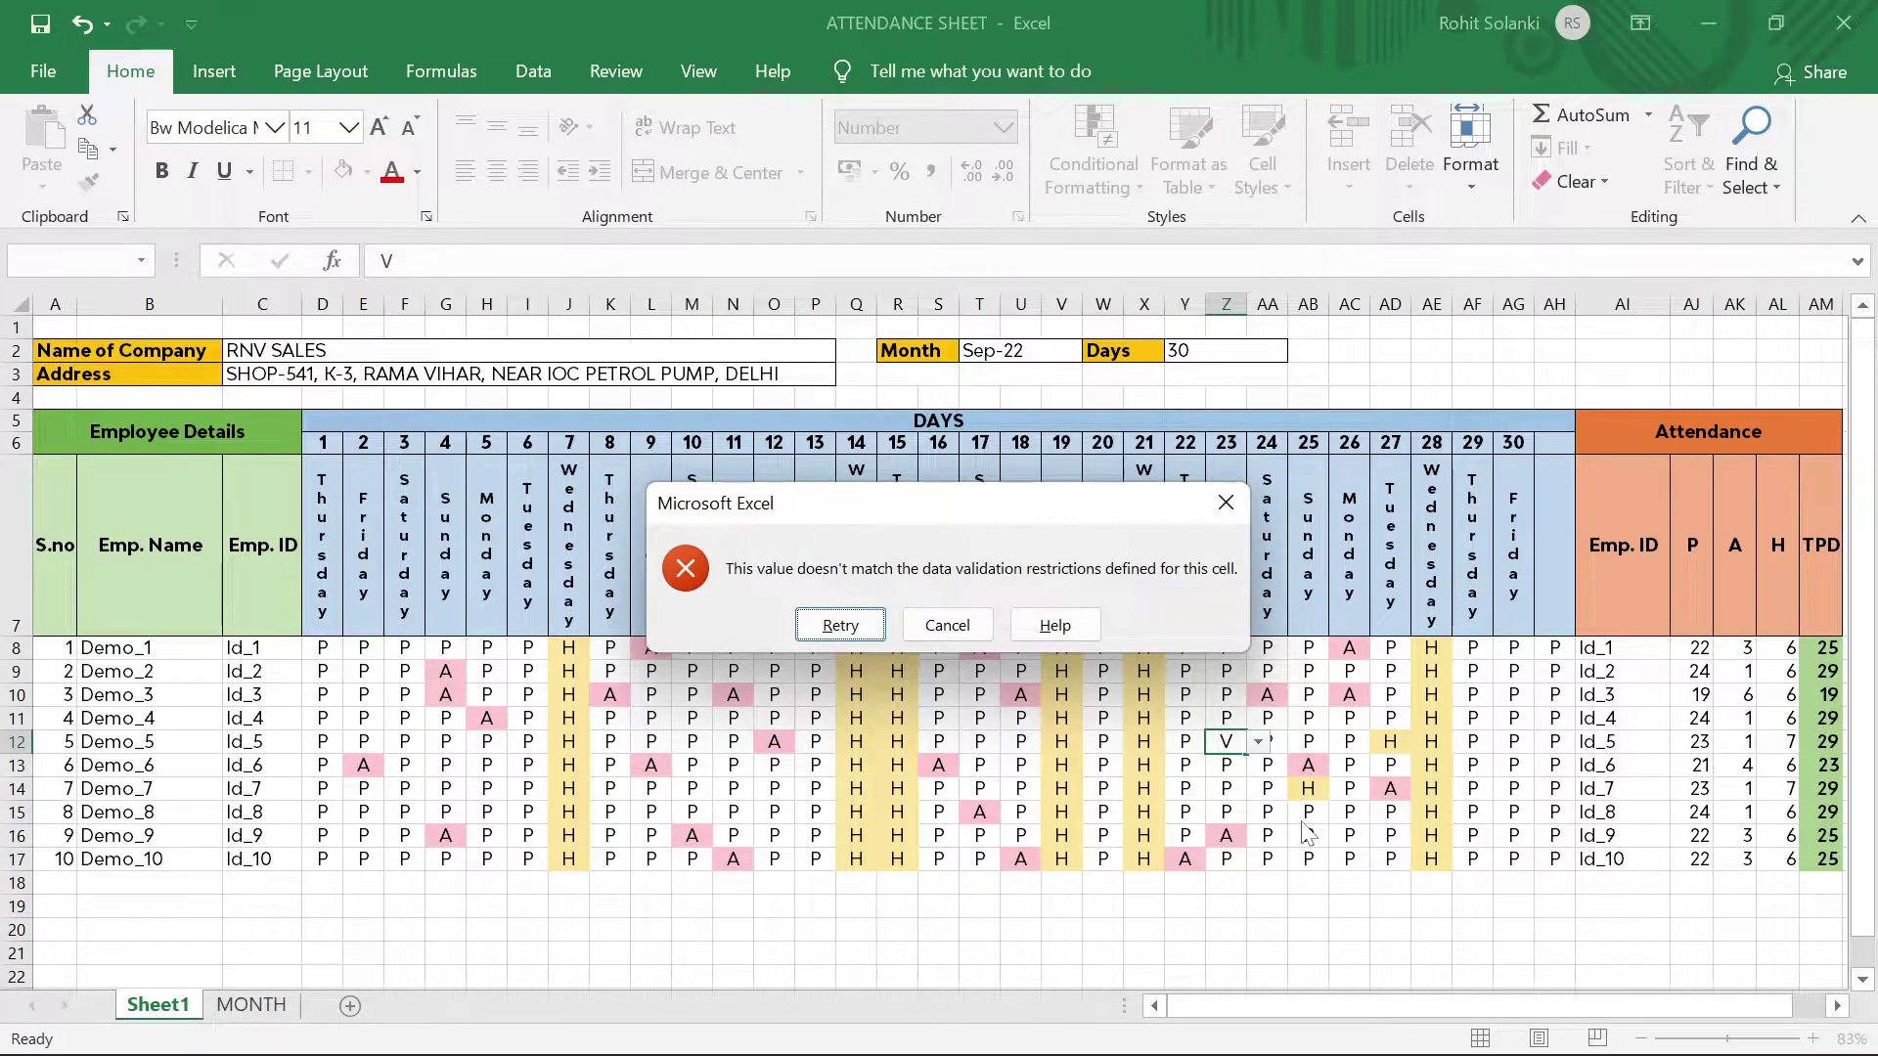
pyautogui.press('Return')
pyautogui.press('Return')
pyautogui.press('Return')
pyautogui.write('K')
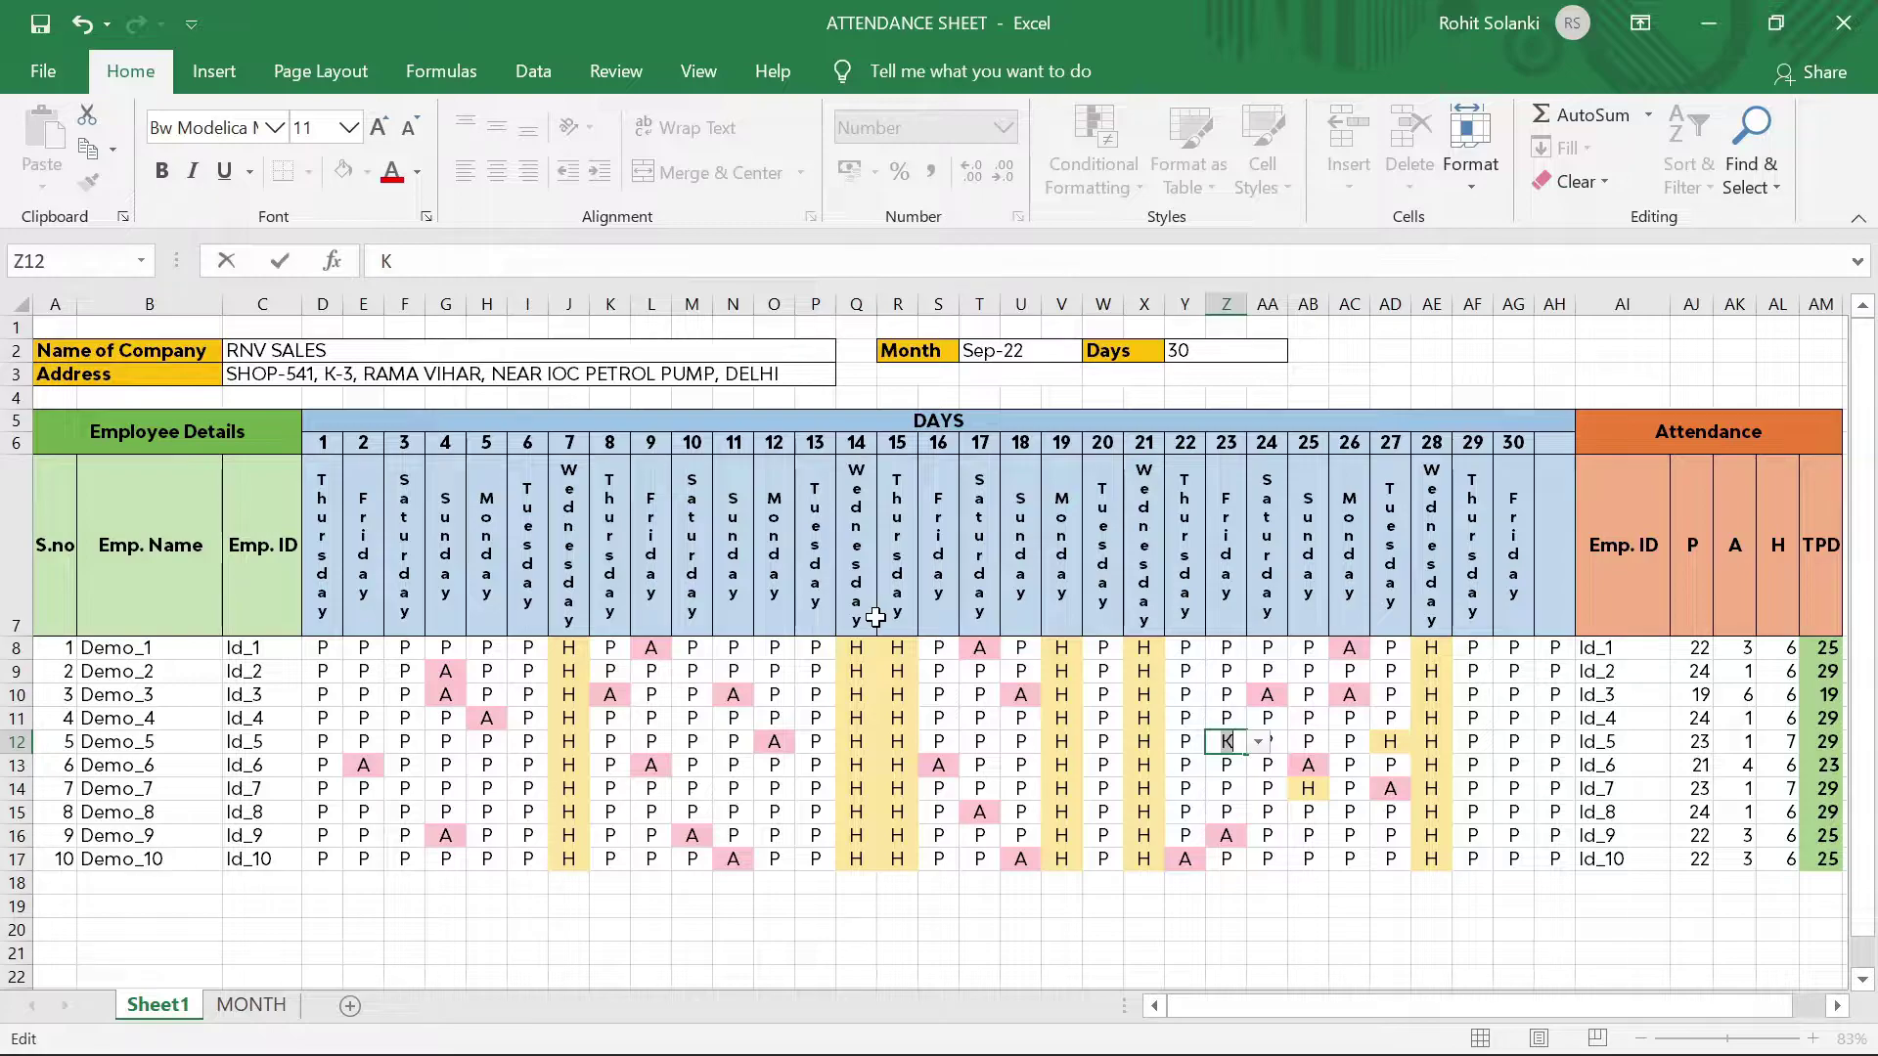
pyautogui.press('Escape')
pyautogui.press('Down')
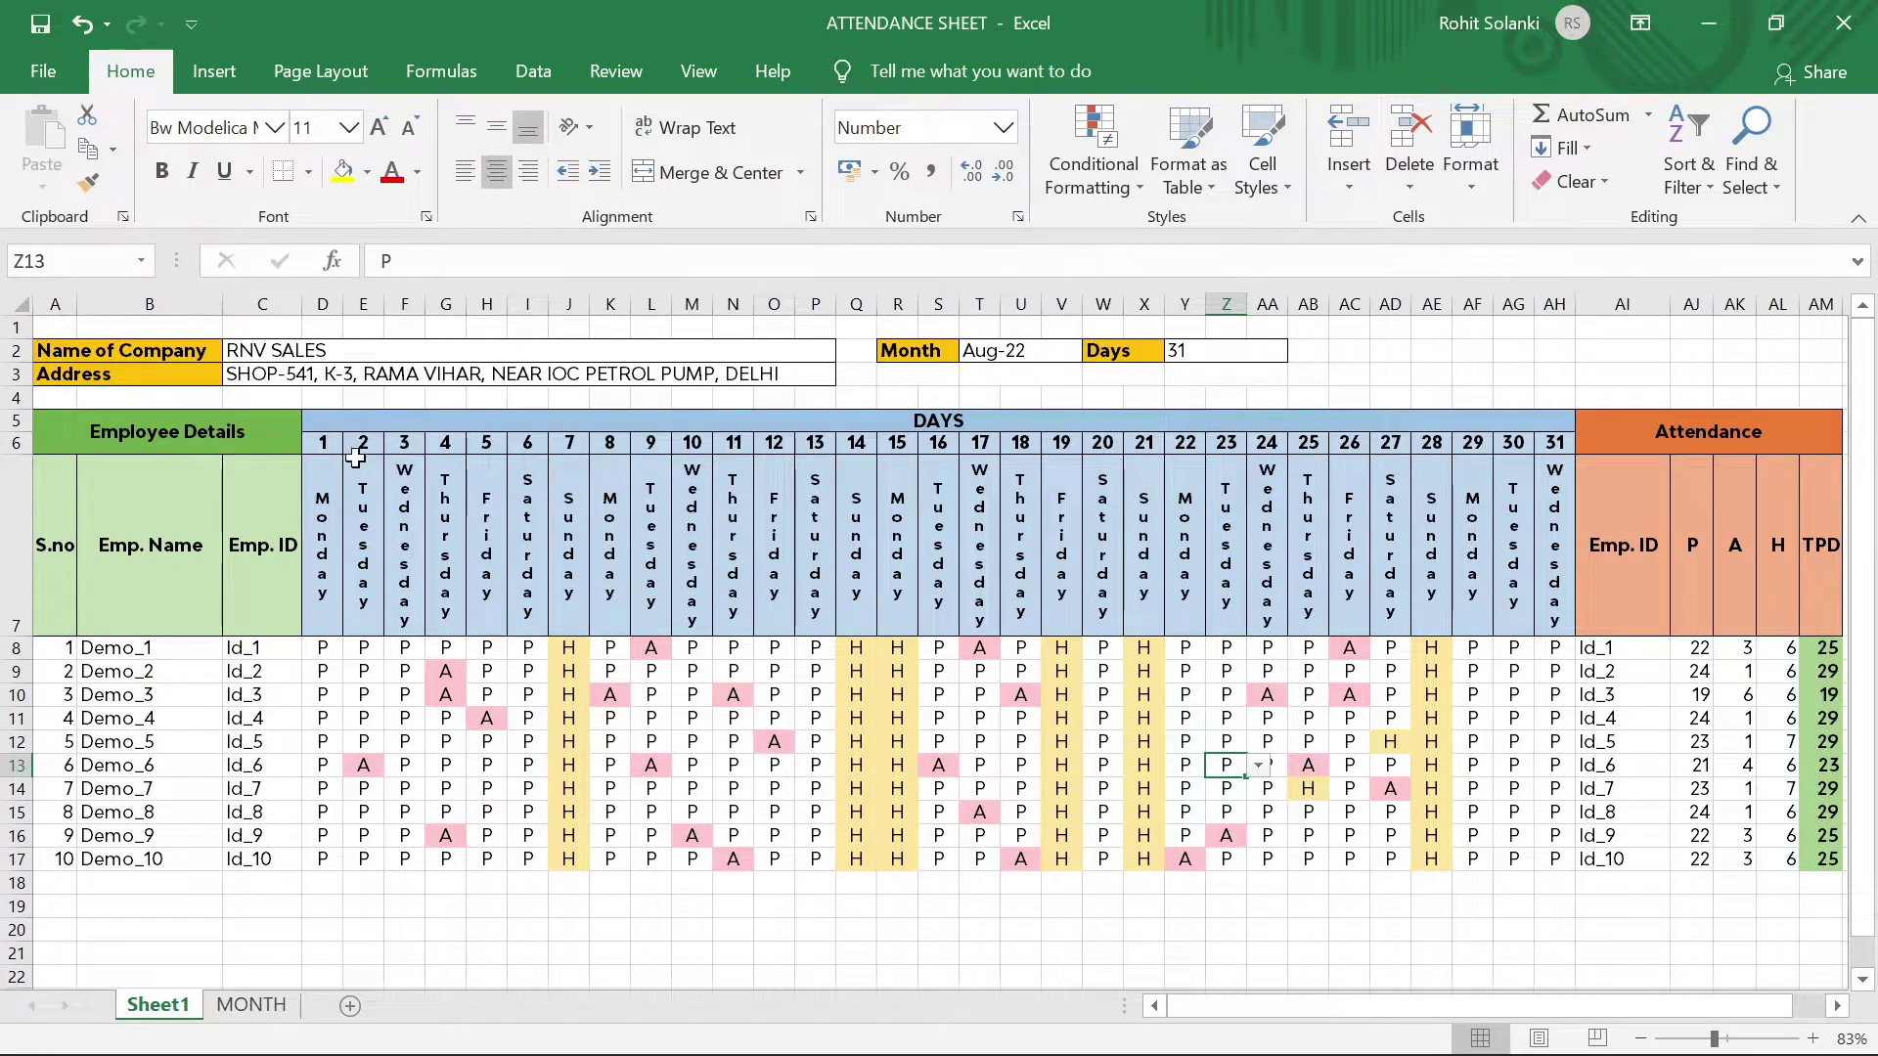
# Check D6's =T2 formula and highlight the Month cell's underlying date 01-08-2022
pyautogui.click(331, 448)
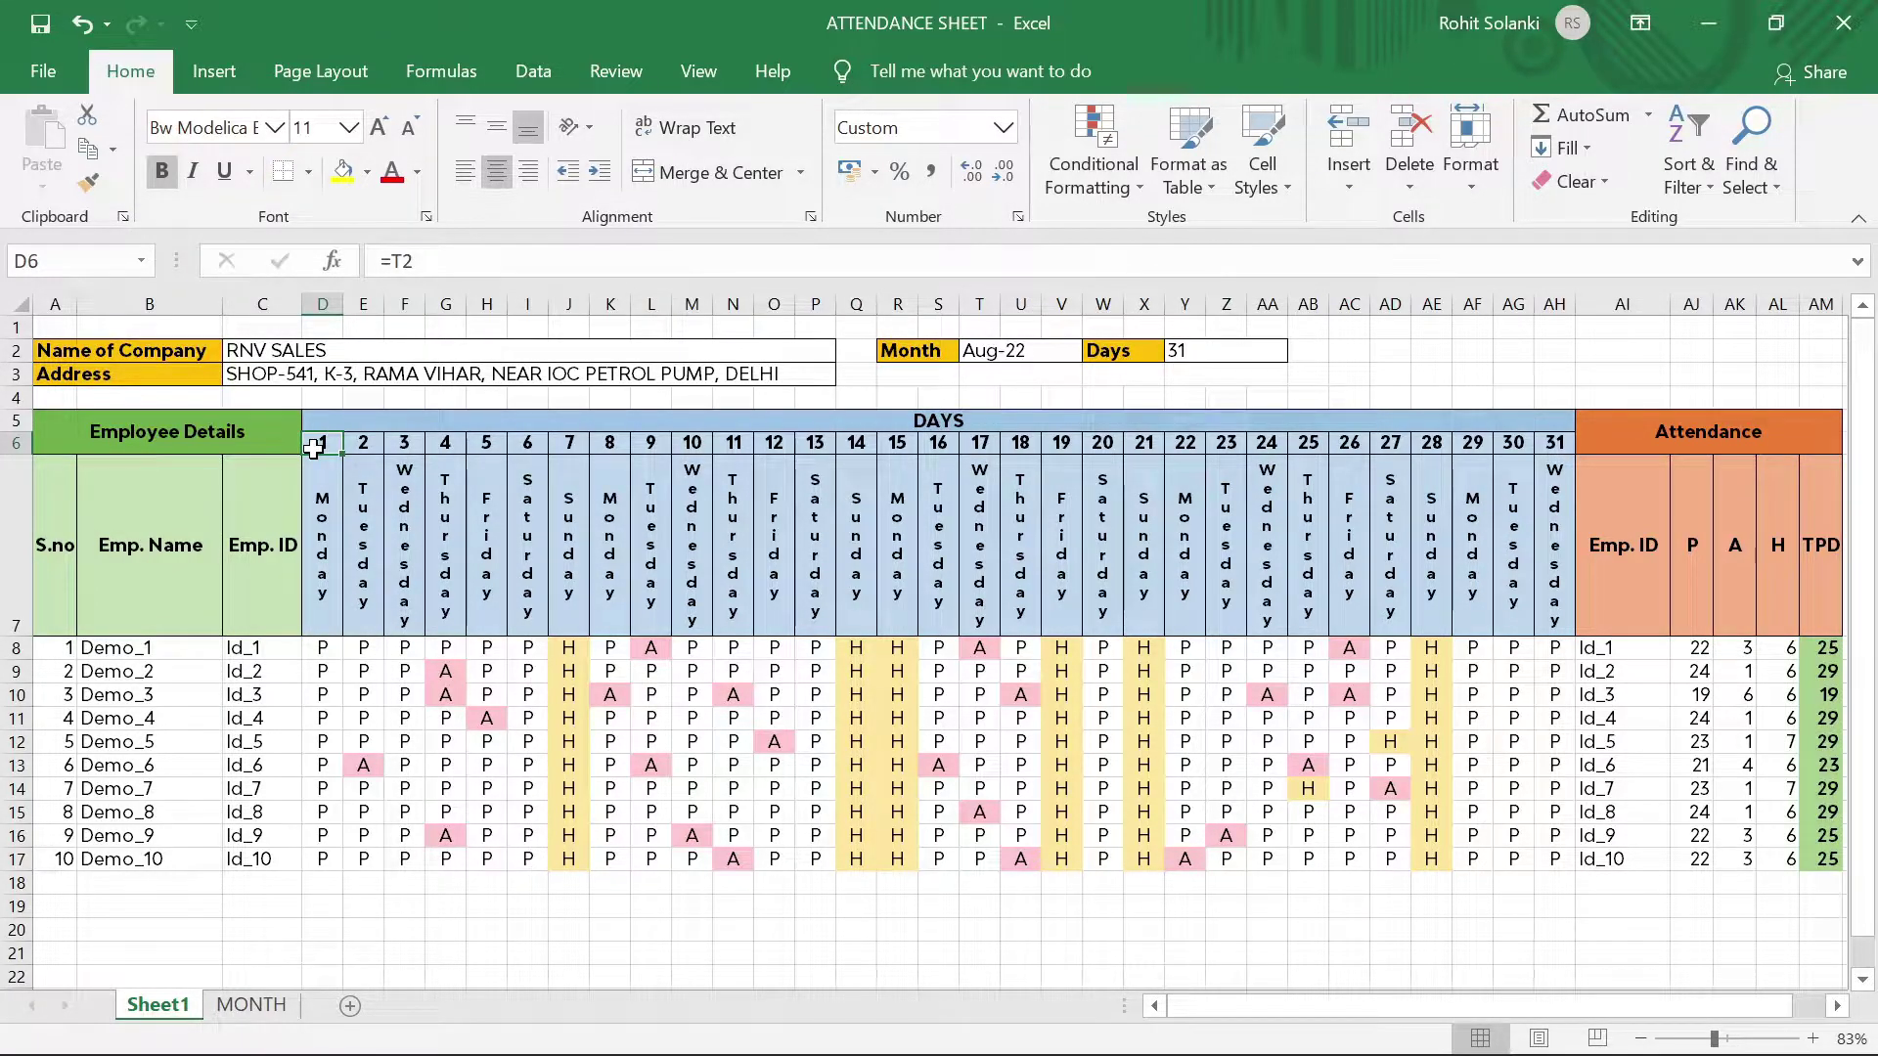
pyautogui.click(1008, 360)
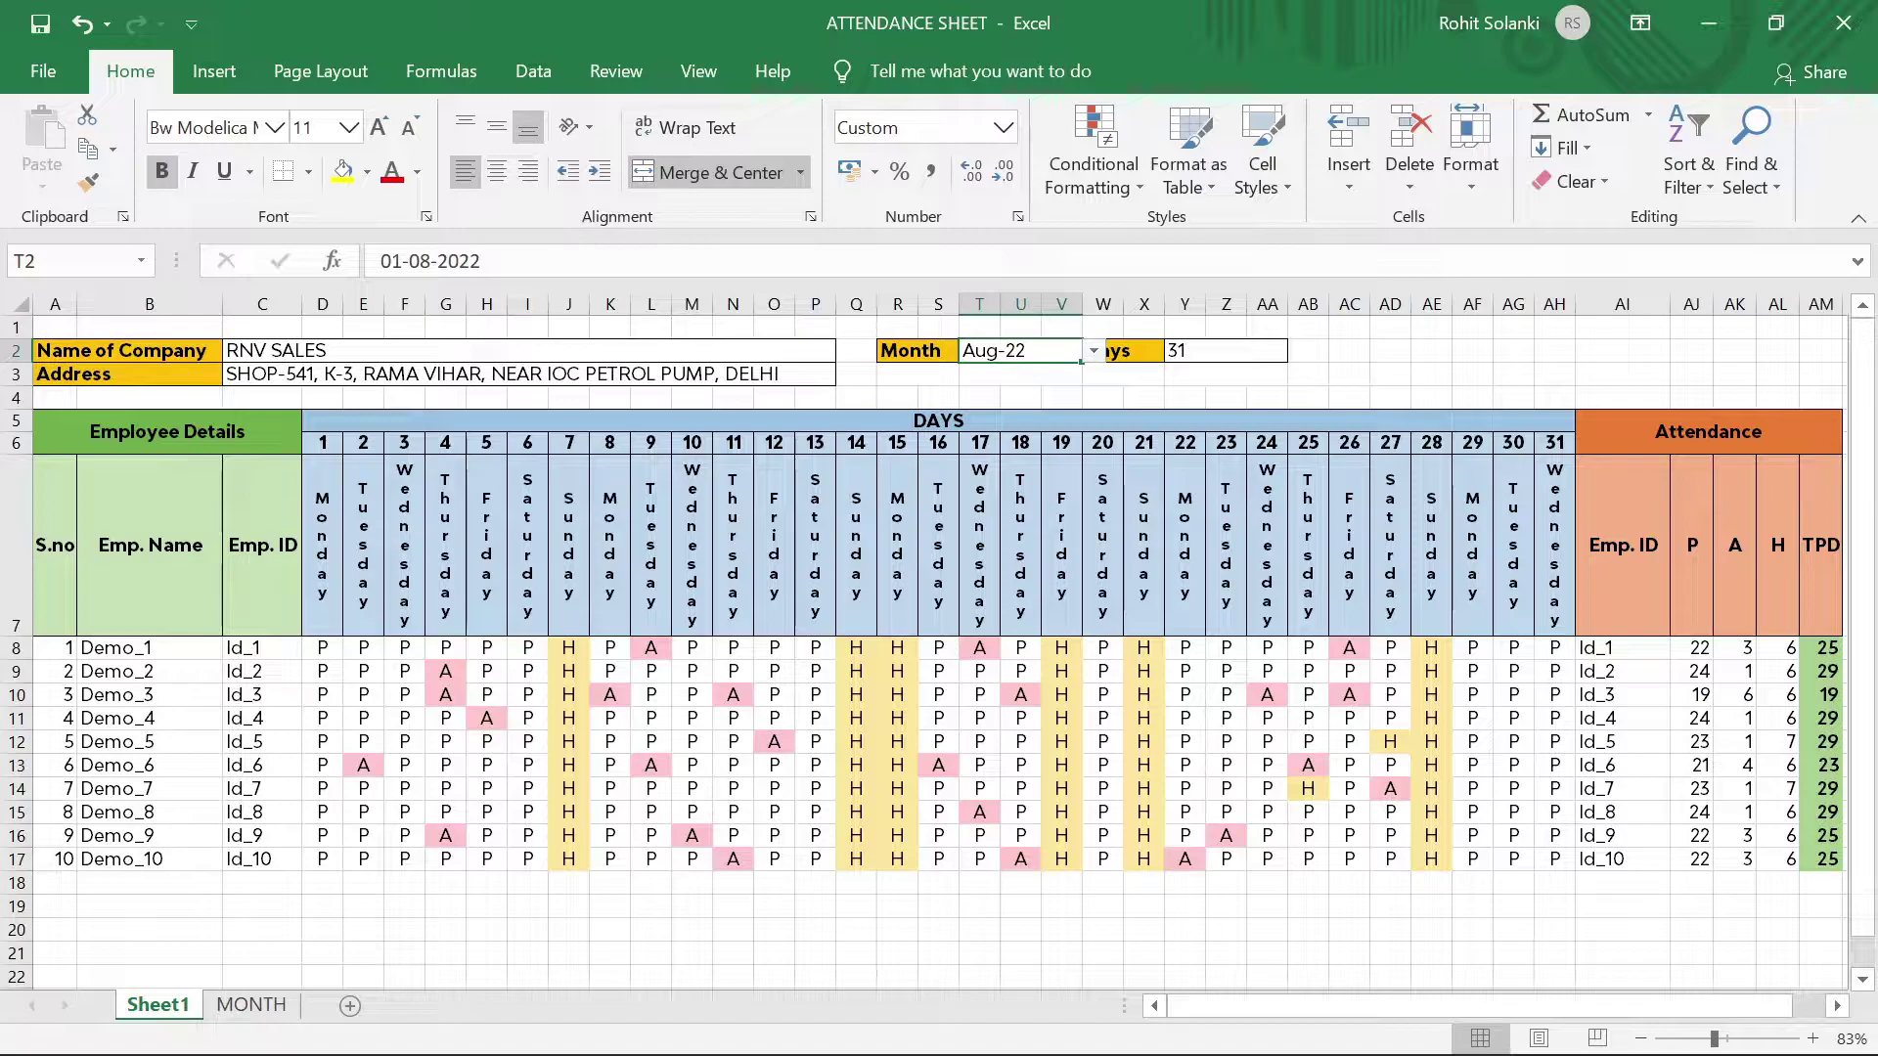
pyautogui.click(484, 261)
pyautogui.moveTo(482, 261); pyautogui.dragTo(378, 261)
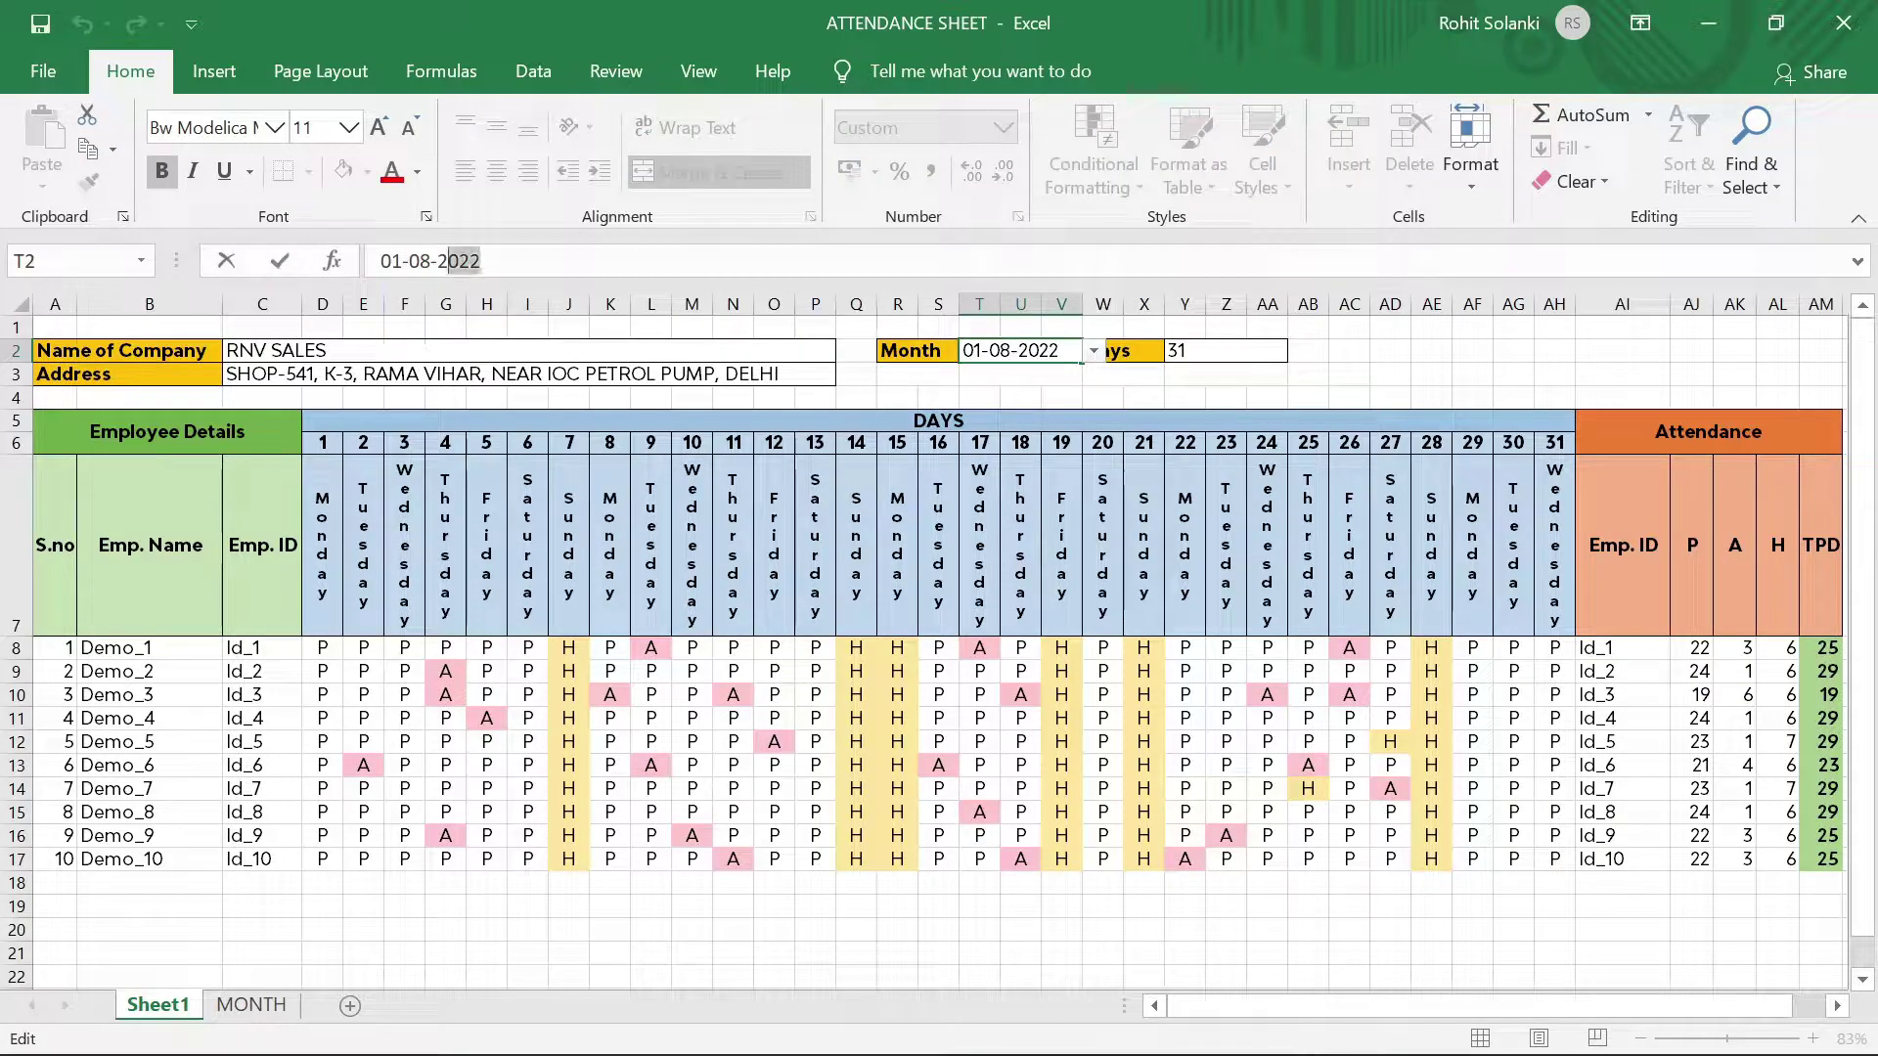
pyautogui.click(379, 262)
# Give the Month cell the custom mmm-yy number format so it shows Aug-22
pyautogui.rightClick(1008, 350)
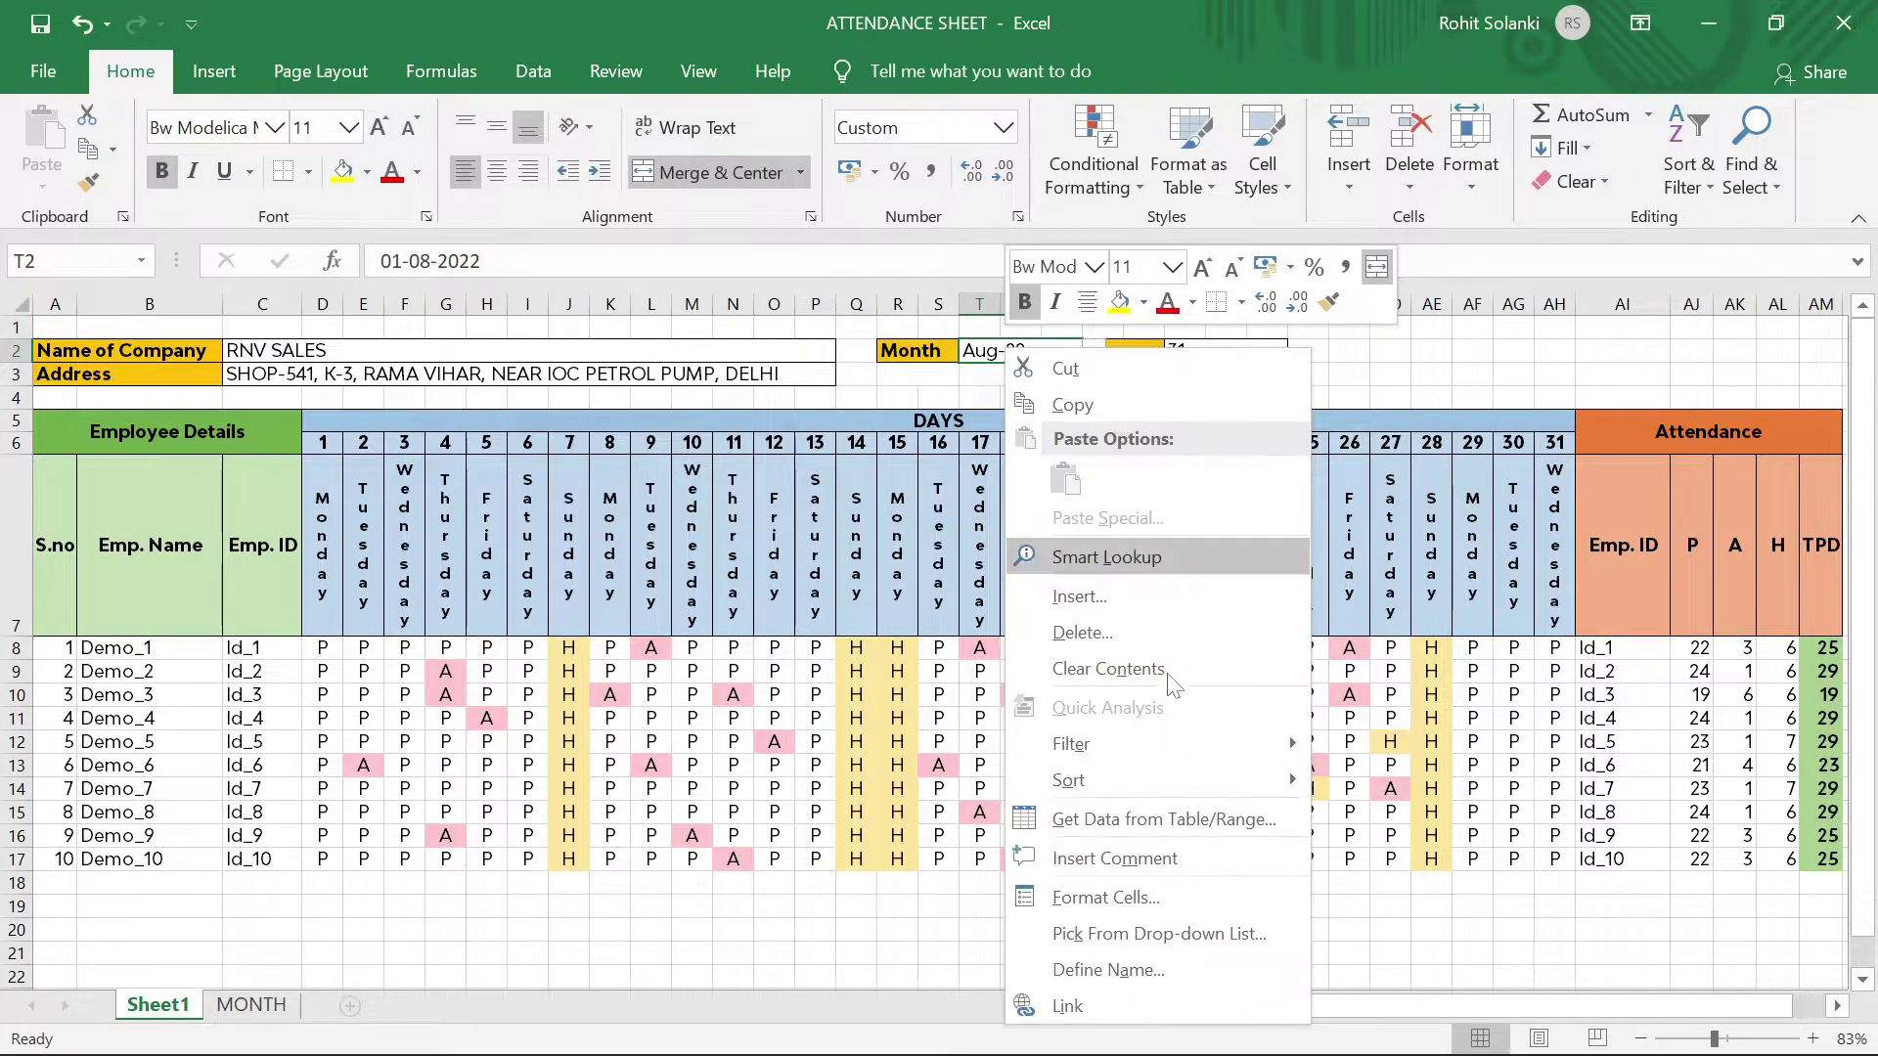
pyautogui.click(1193, 896)
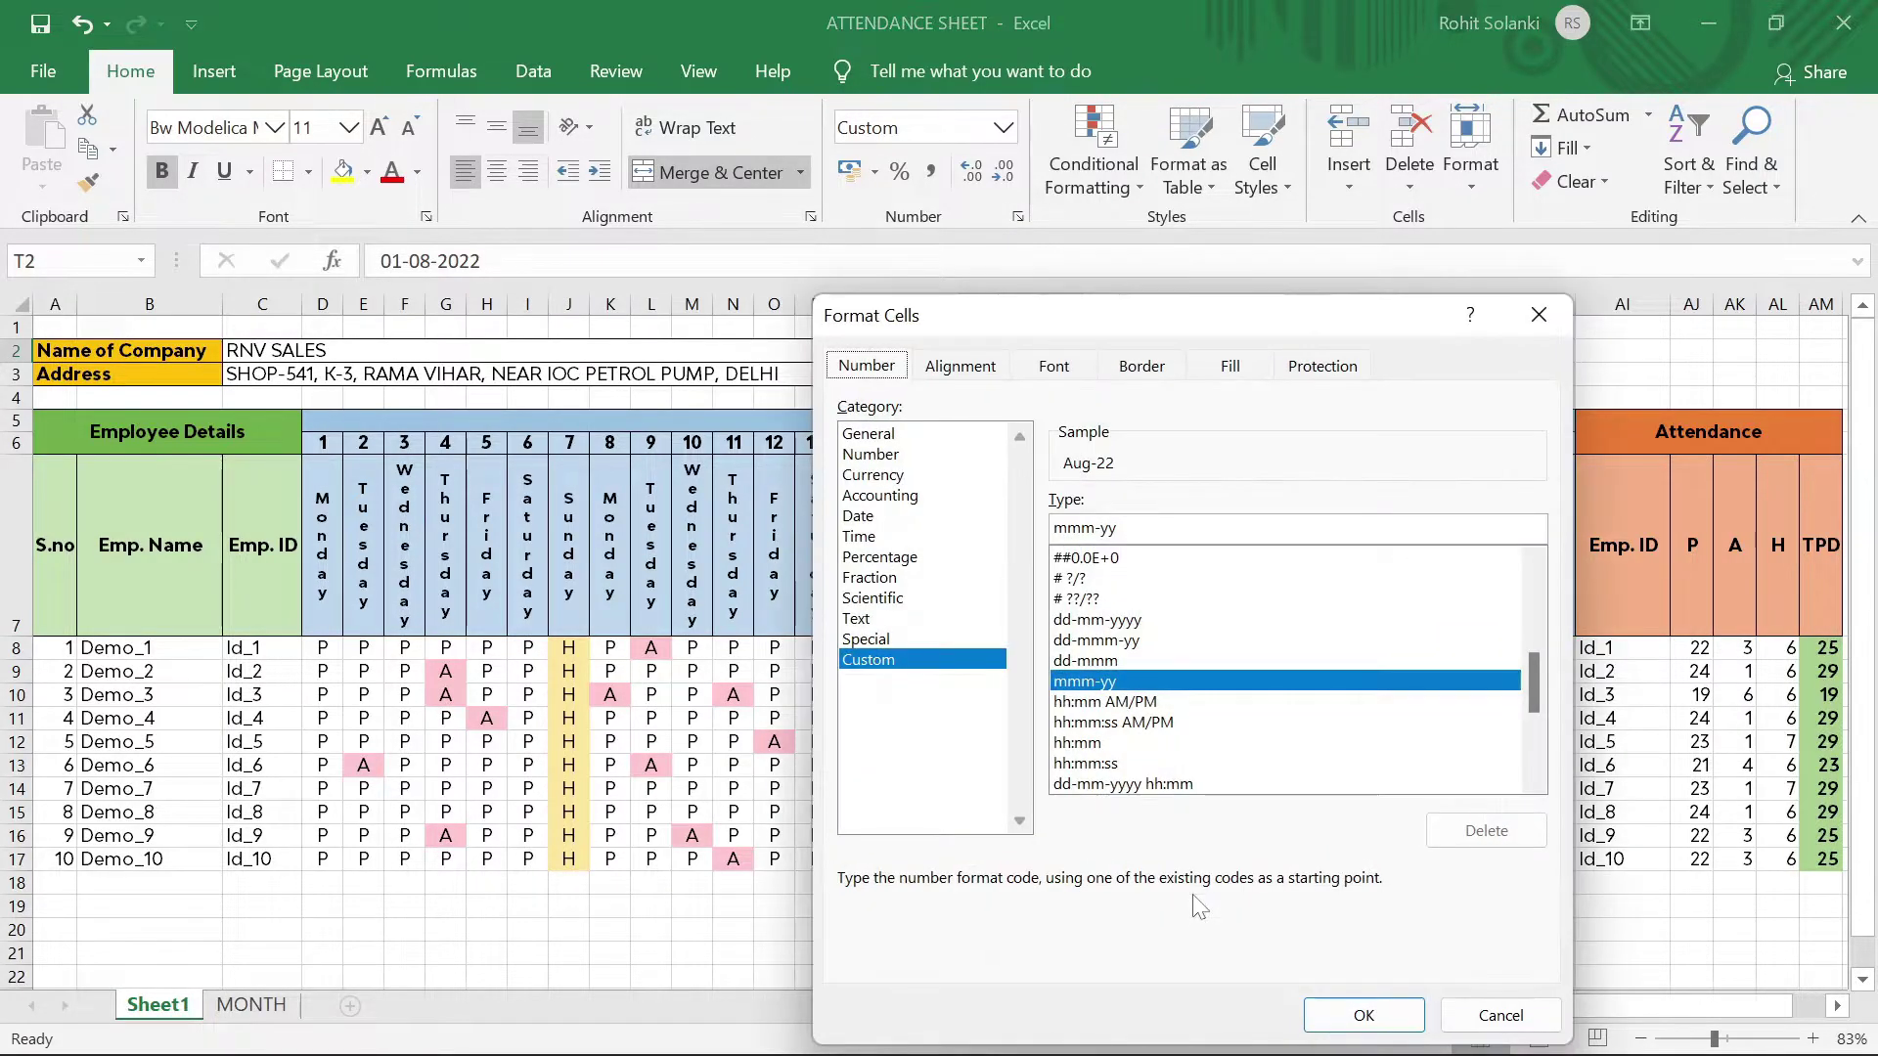
pyautogui.click(919, 666)
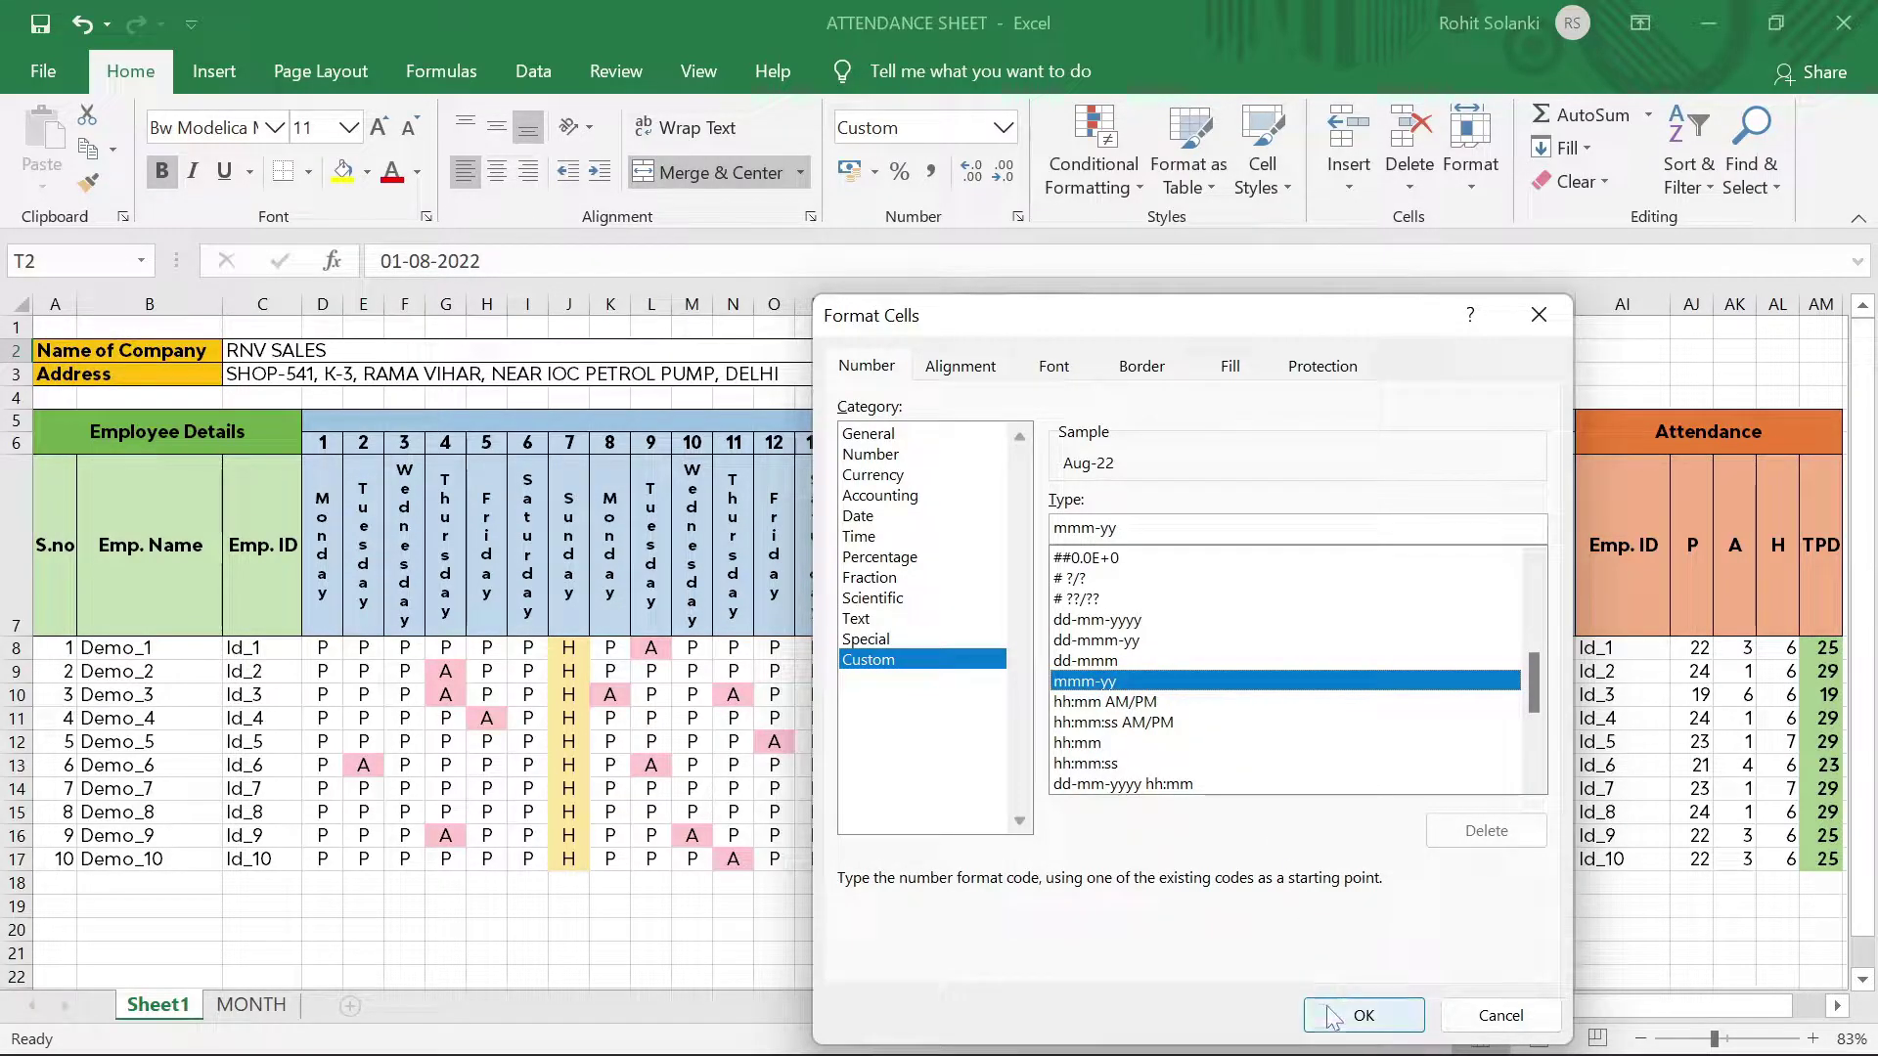
pyautogui.click(1364, 1016)
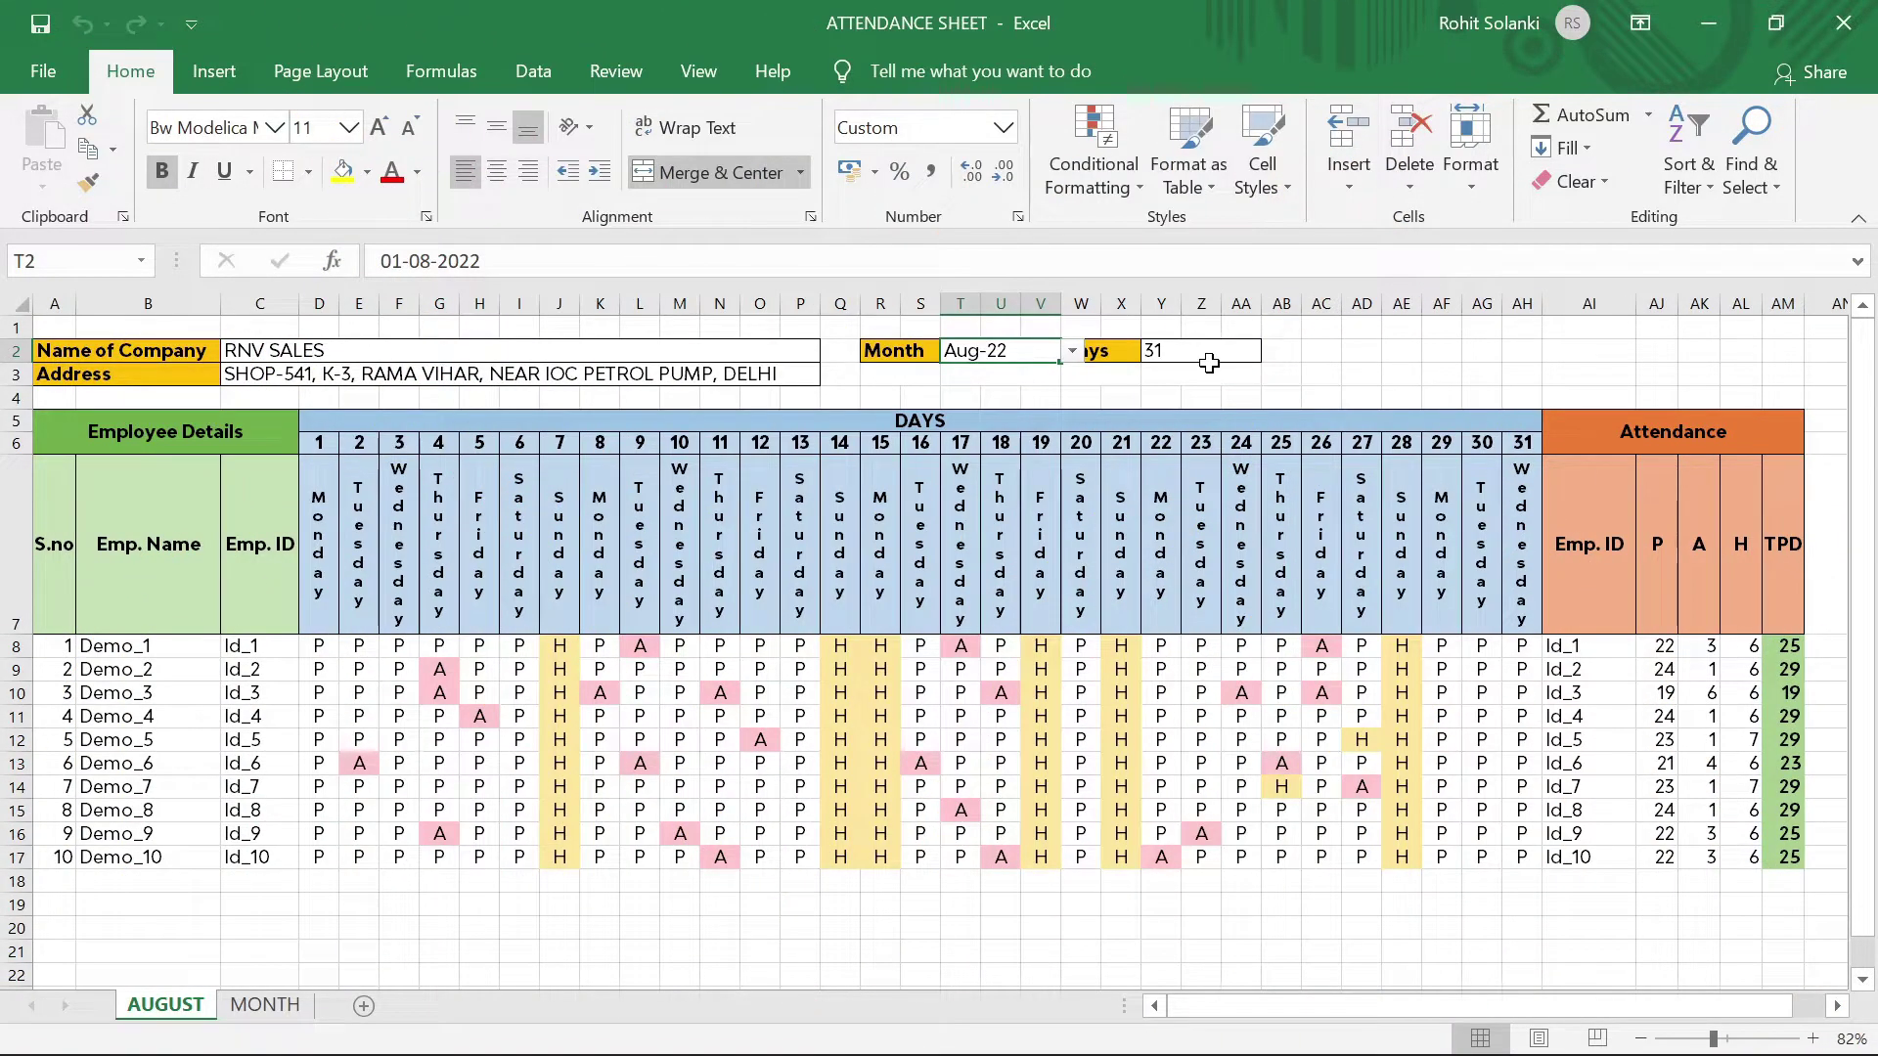
pyautogui.click(1200, 350)
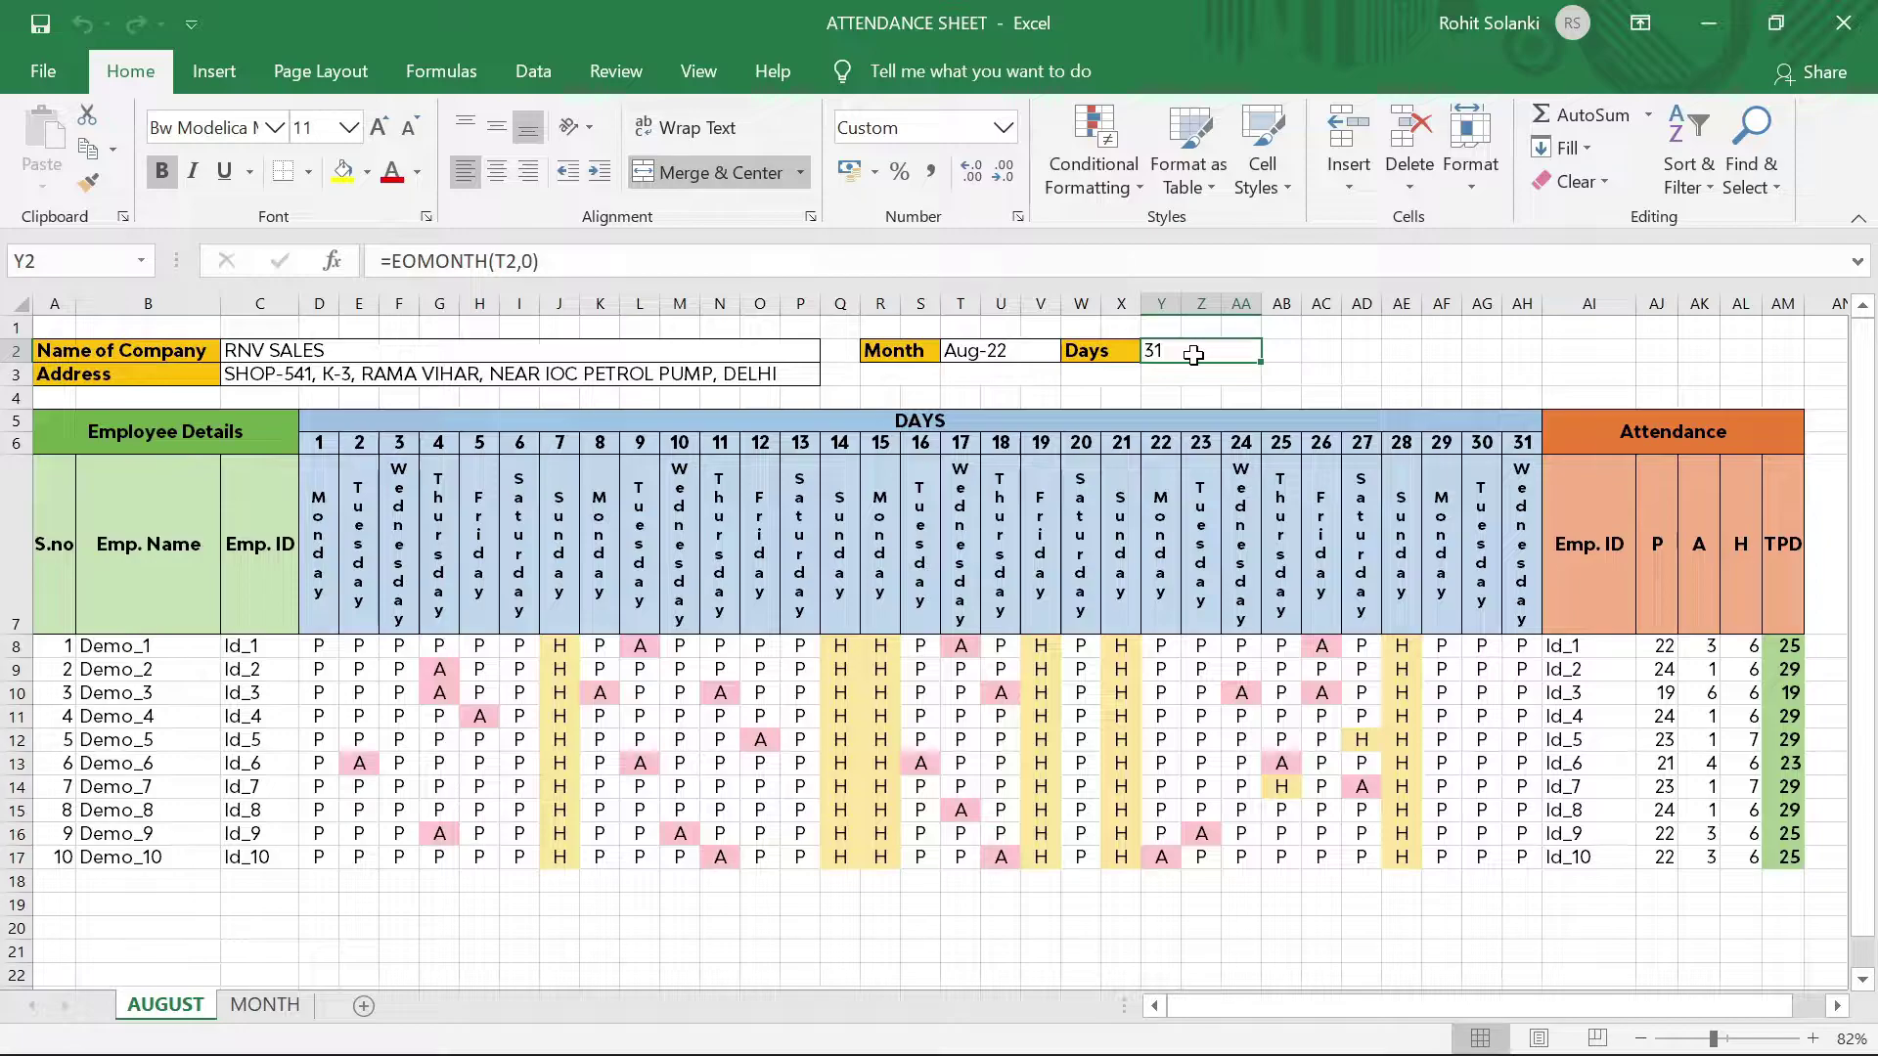
# Apply Short Date to the Days cell to show 31-08-2022, then undo it
pyautogui.click(1008, 130)
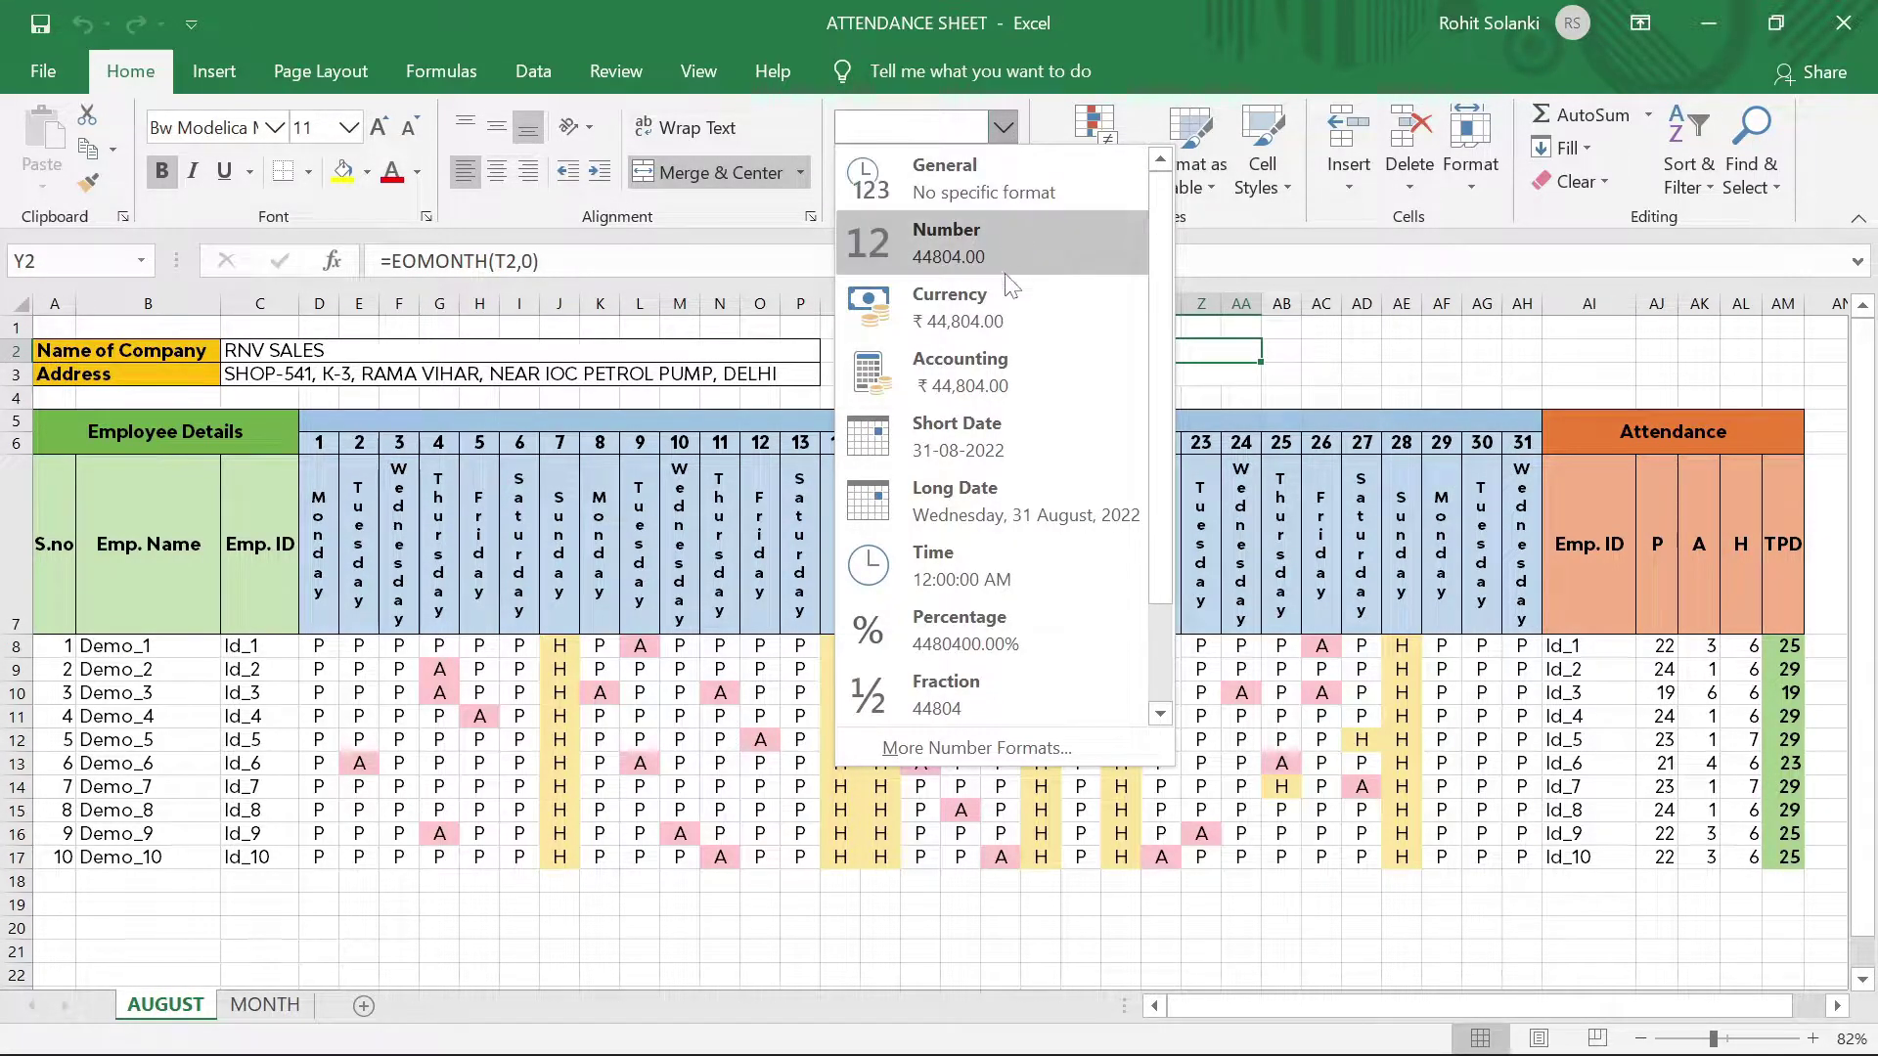
pyautogui.click(1008, 459)
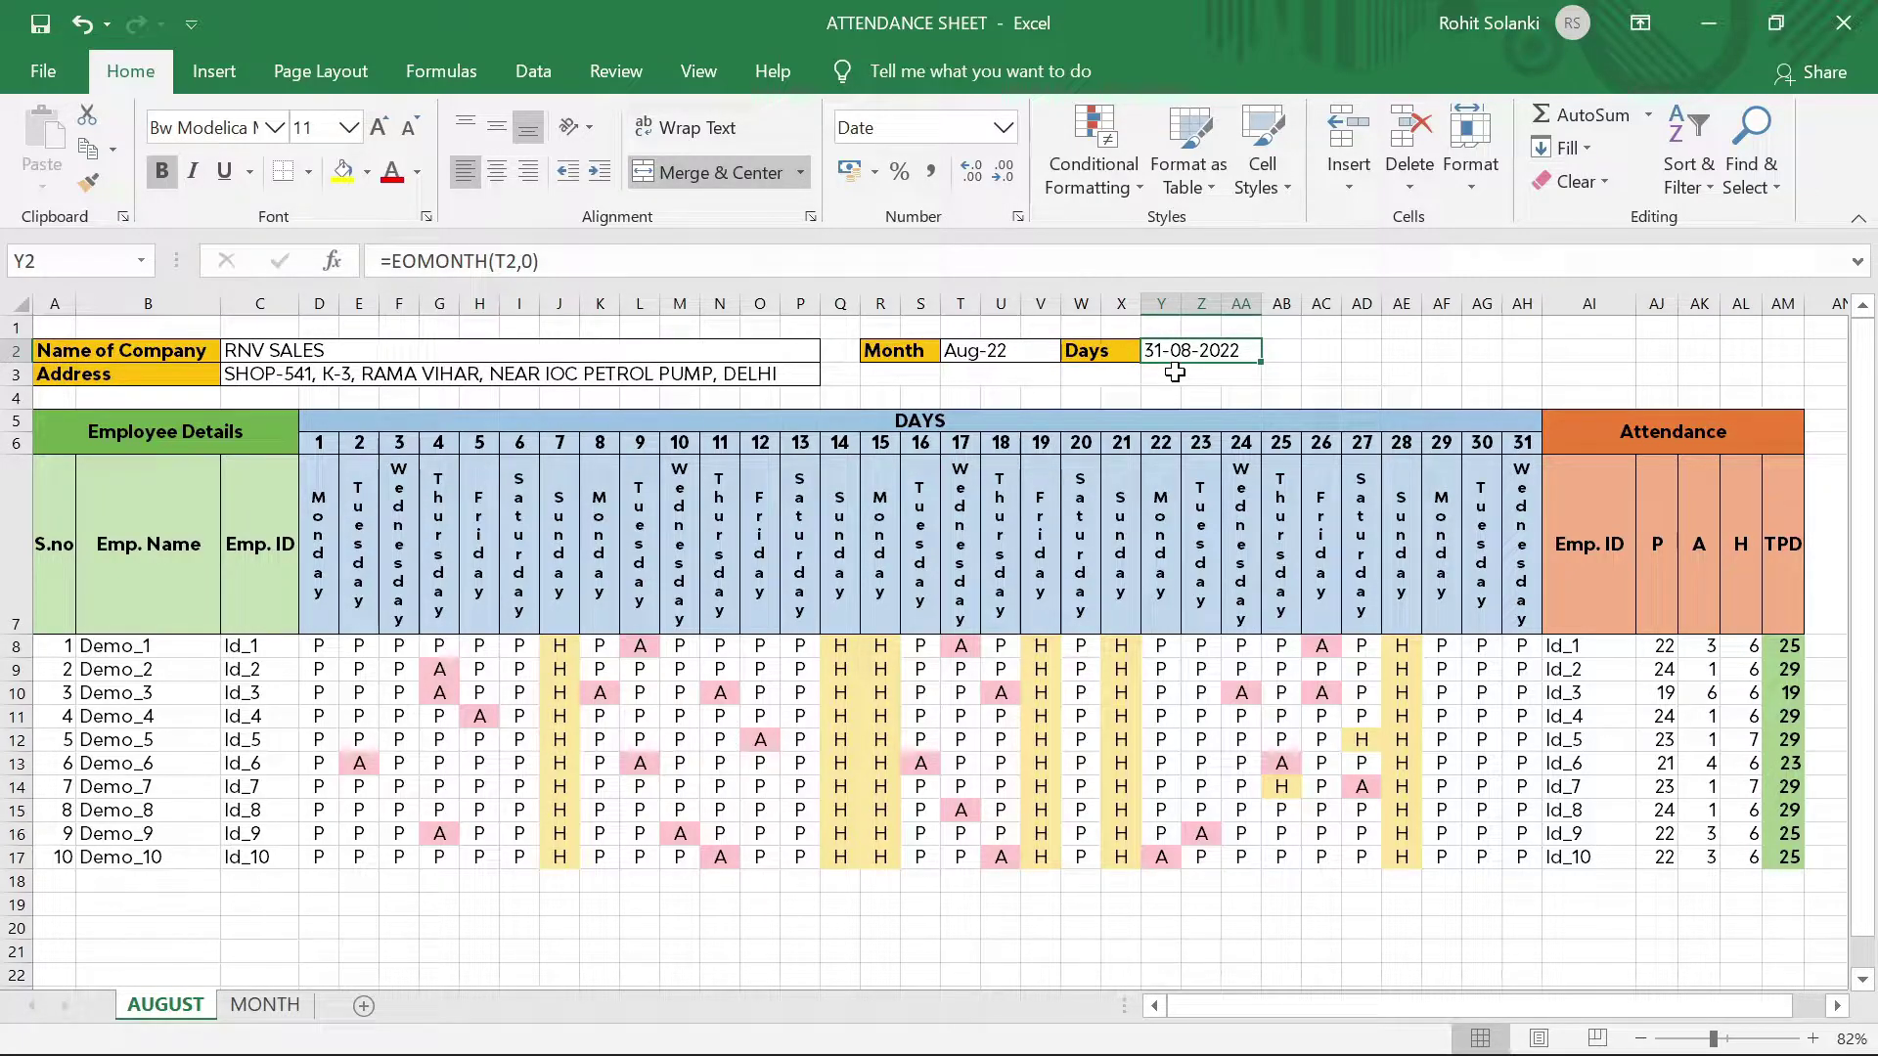
pyautogui.hotkey('ctrl', 'z')
pyautogui.click(1174, 373)
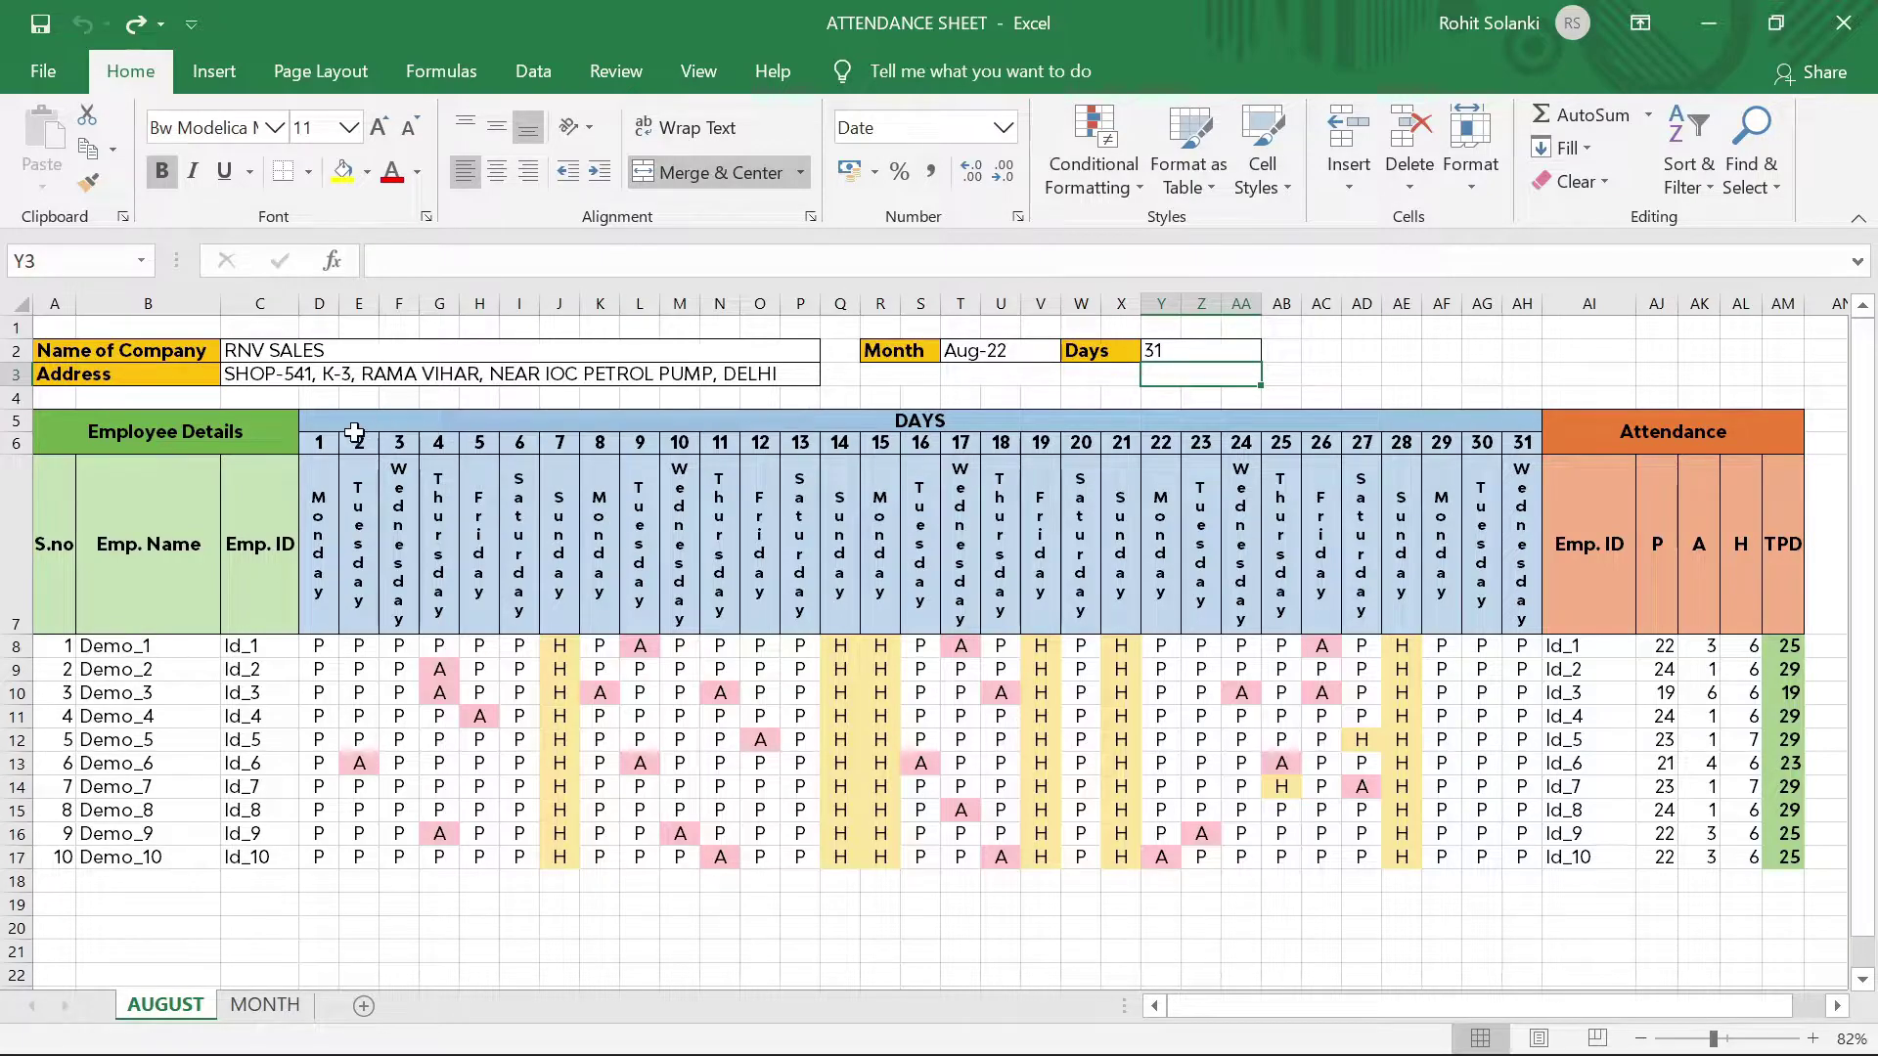
# Check the day 1 header's reference, switch the Month to Sep-22, then back to Aug-22
pyautogui.click(325, 442)
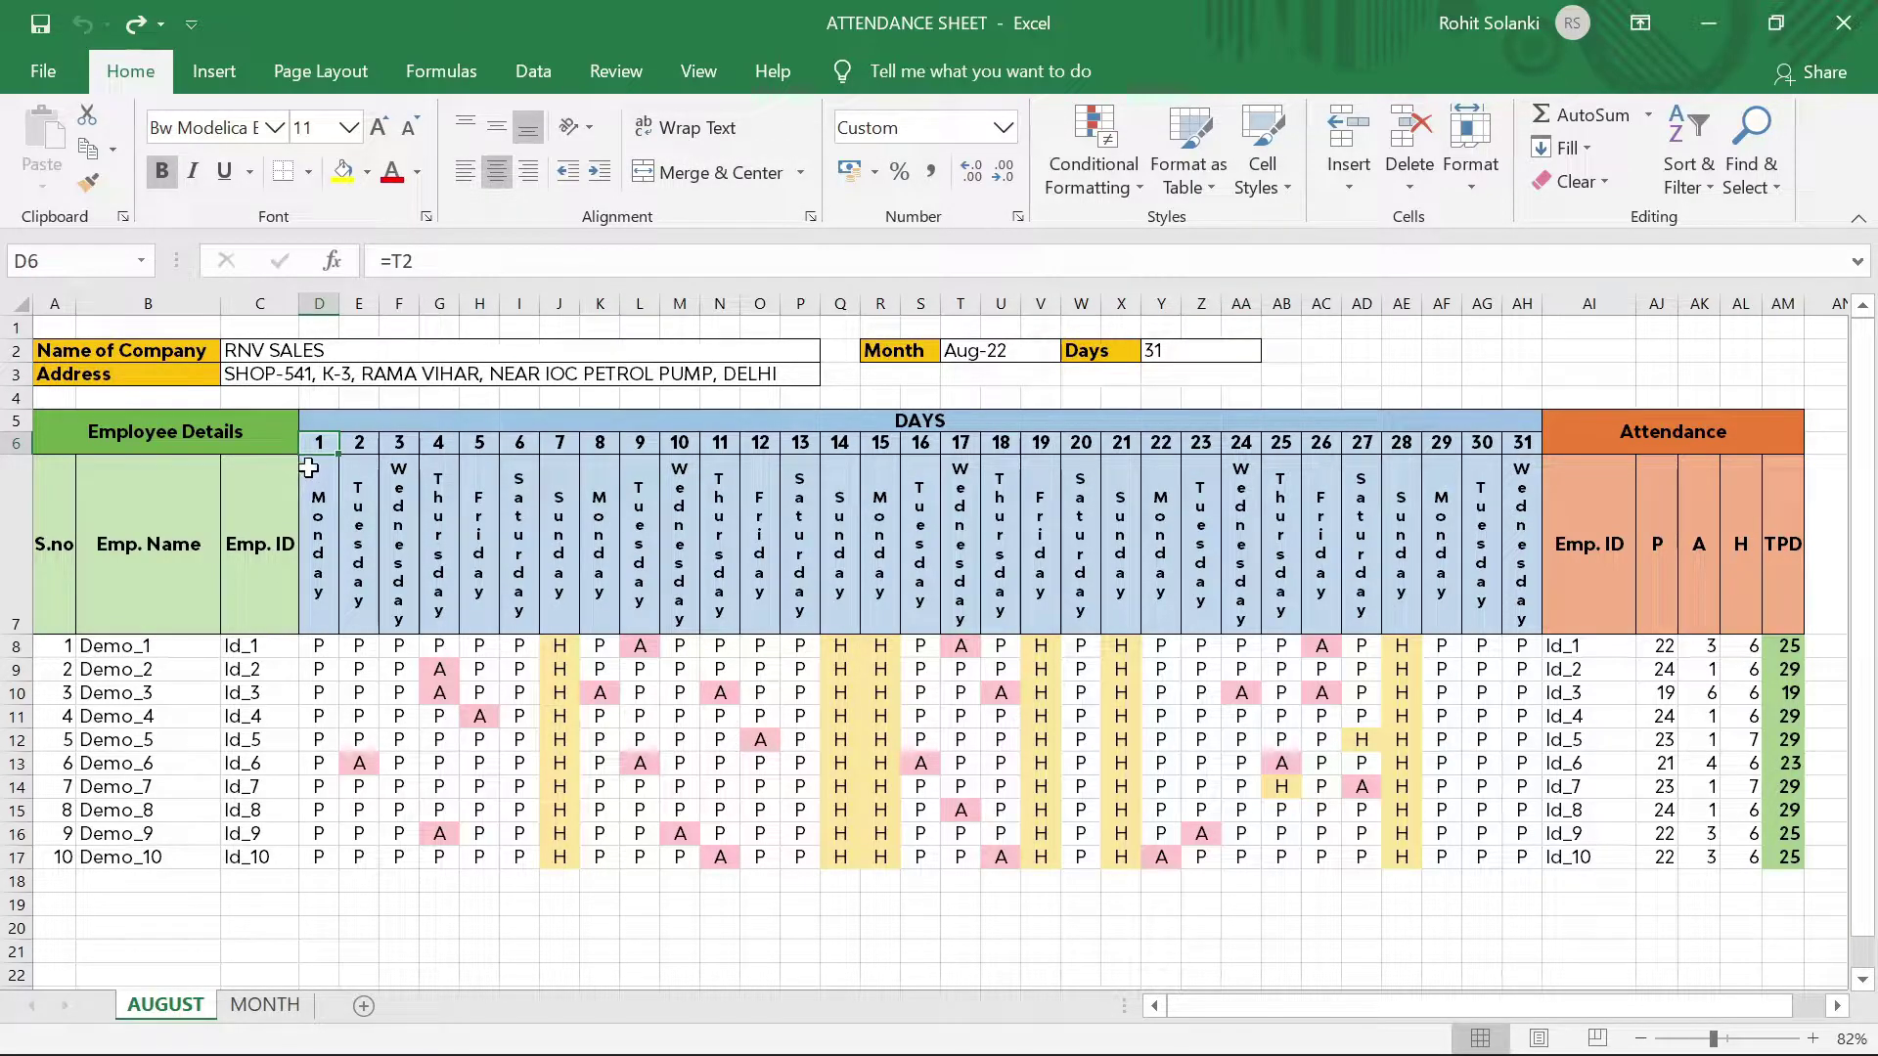
pyautogui.press('F2')
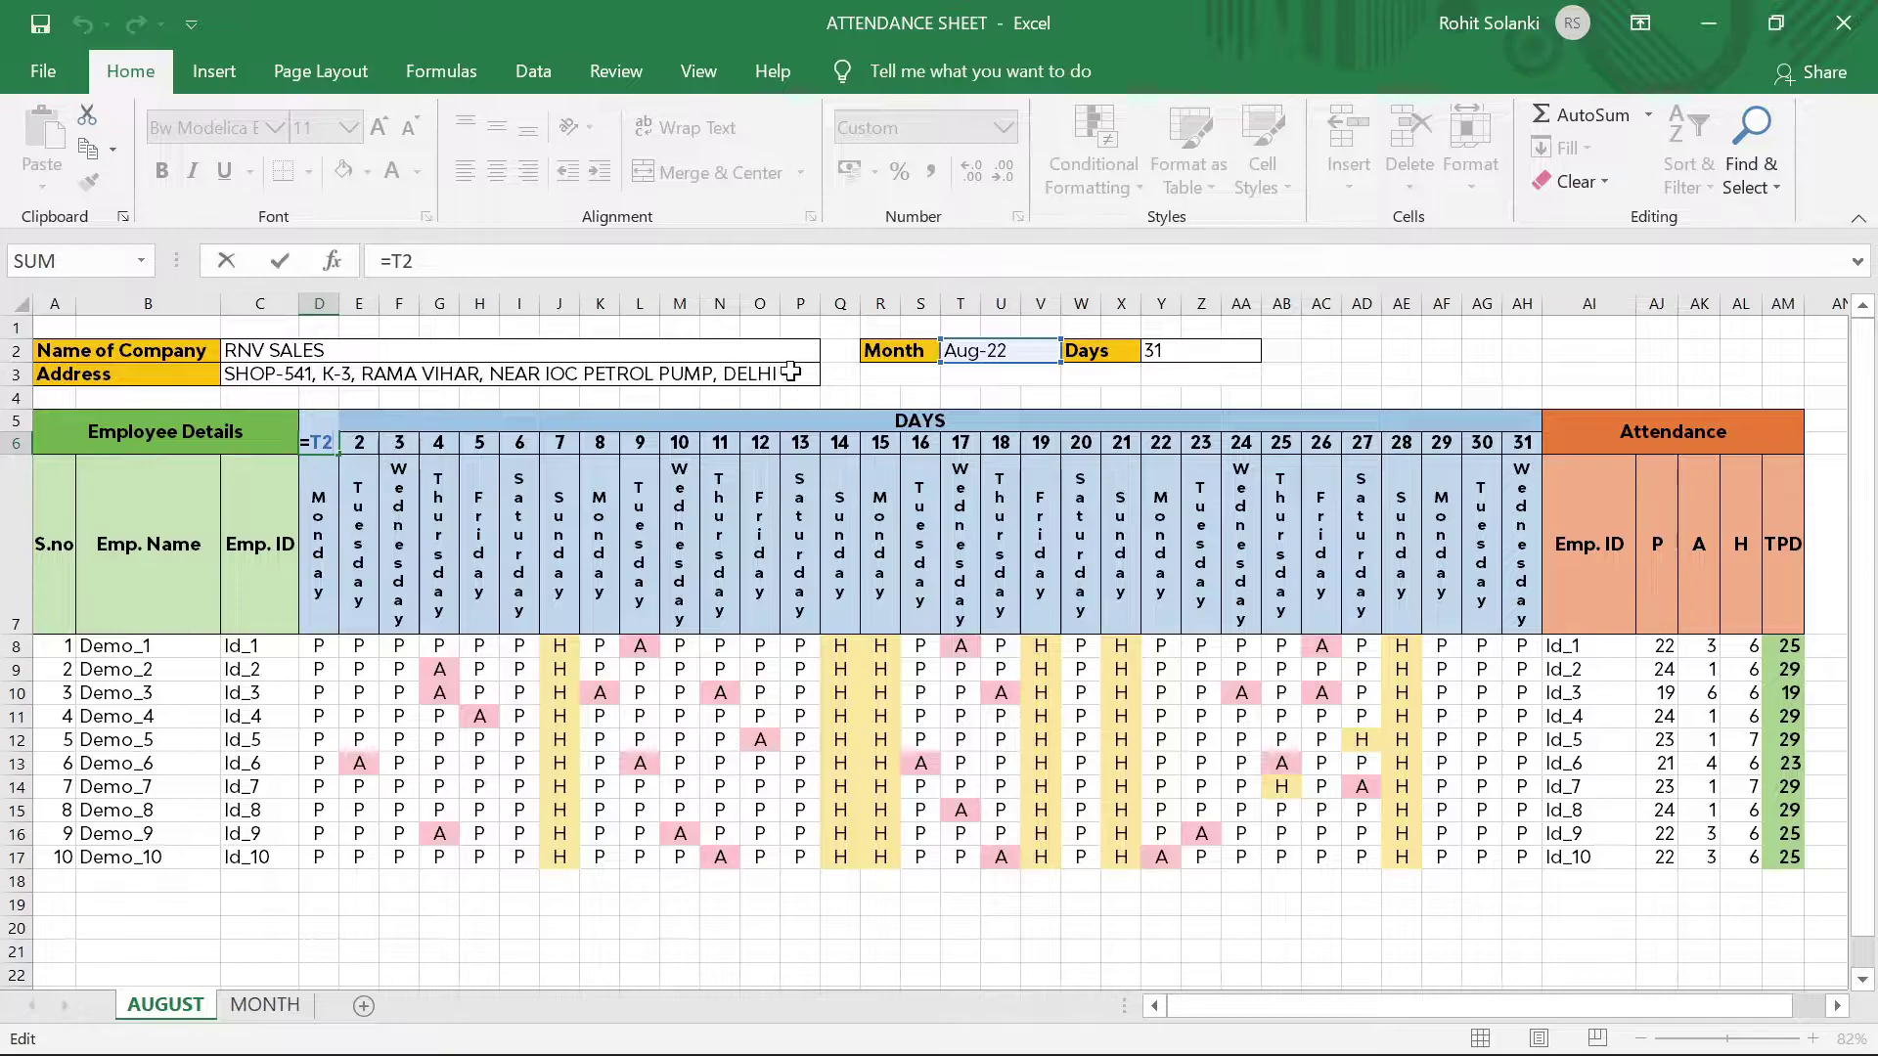
pyautogui.click(978, 351)
pyautogui.click(1073, 350)
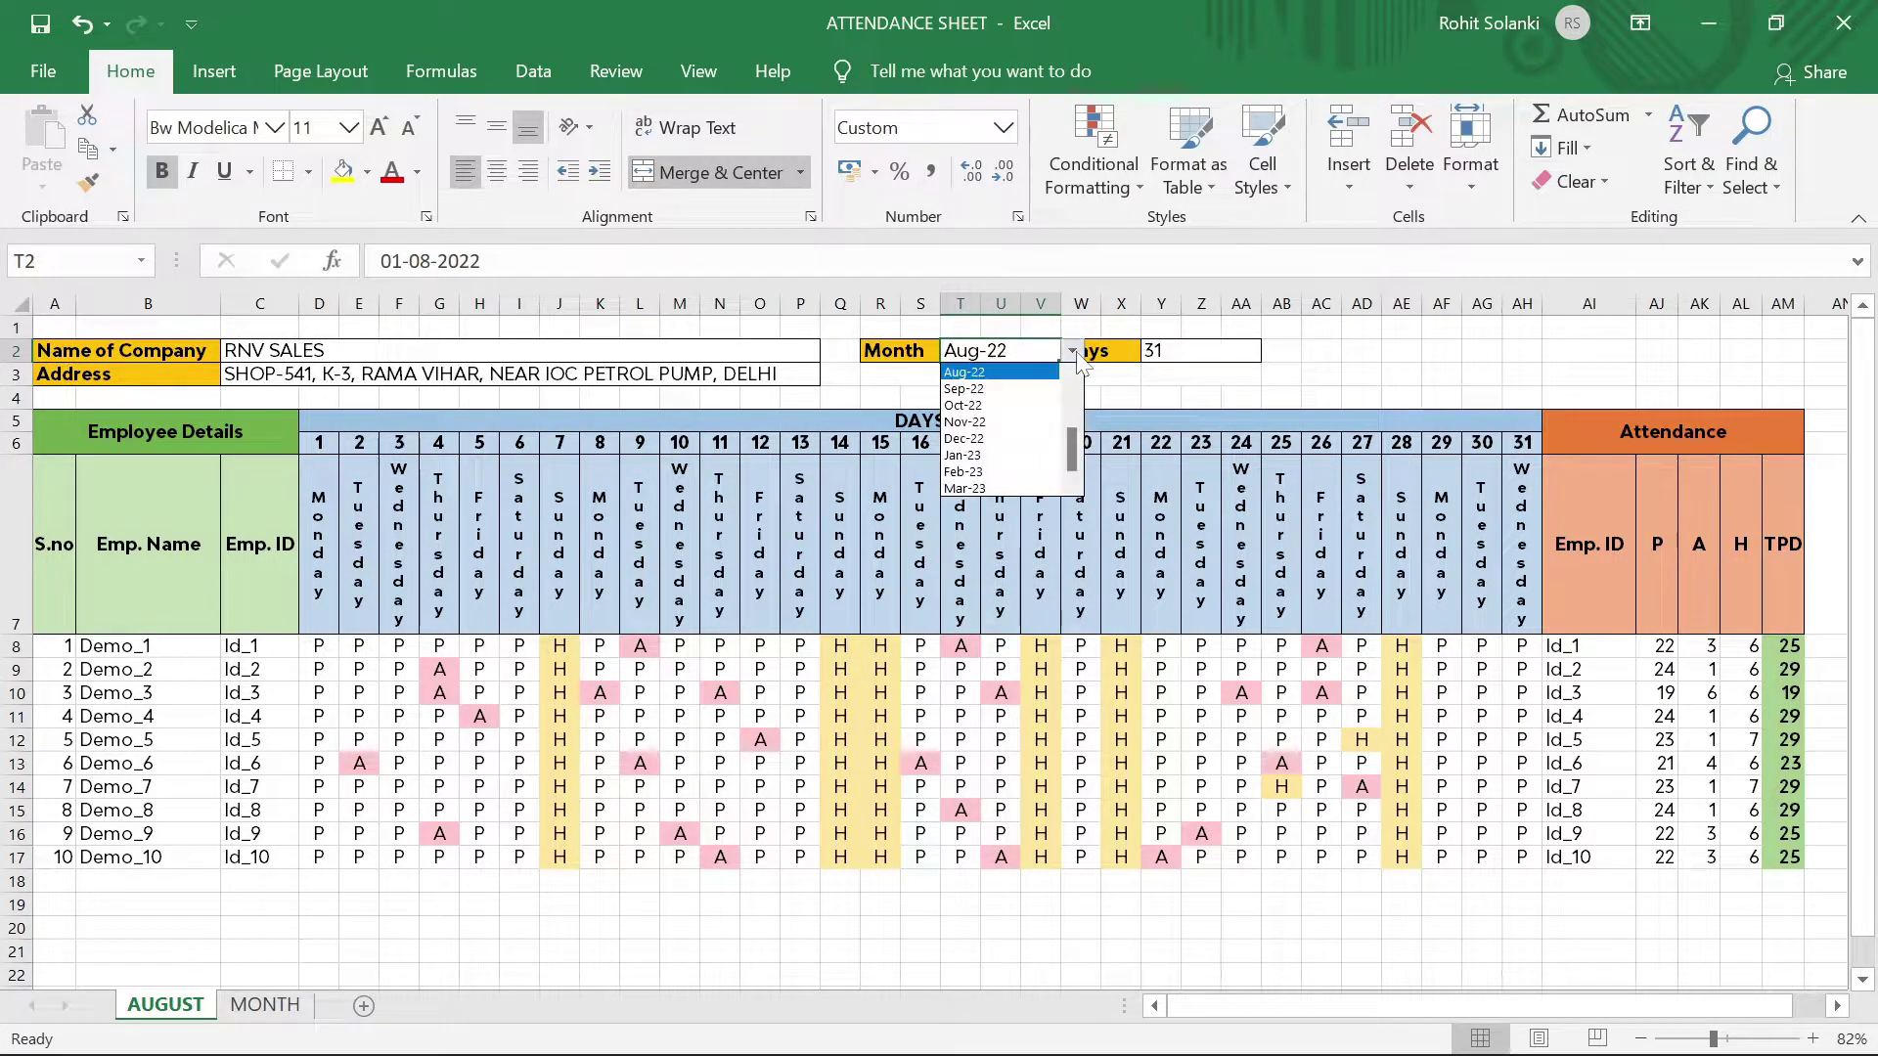
pyautogui.click(1020, 390)
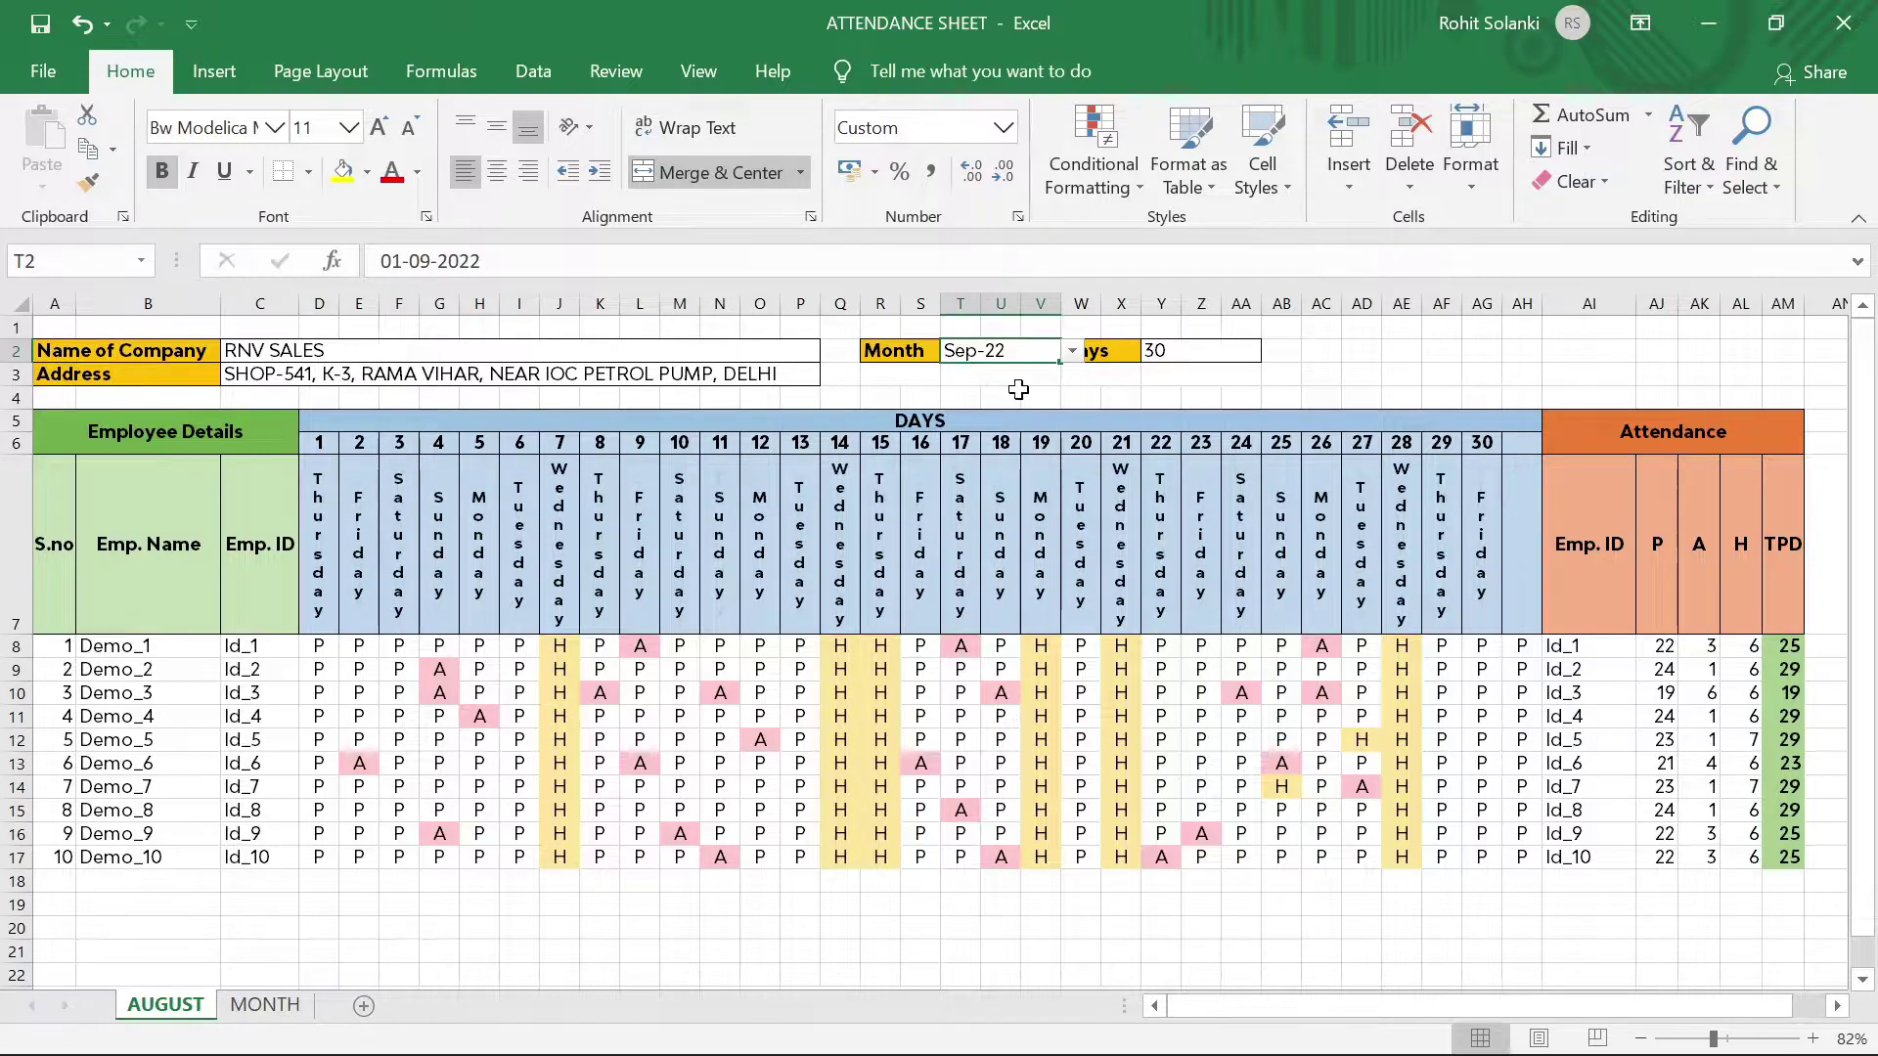
pyautogui.click(326, 442)
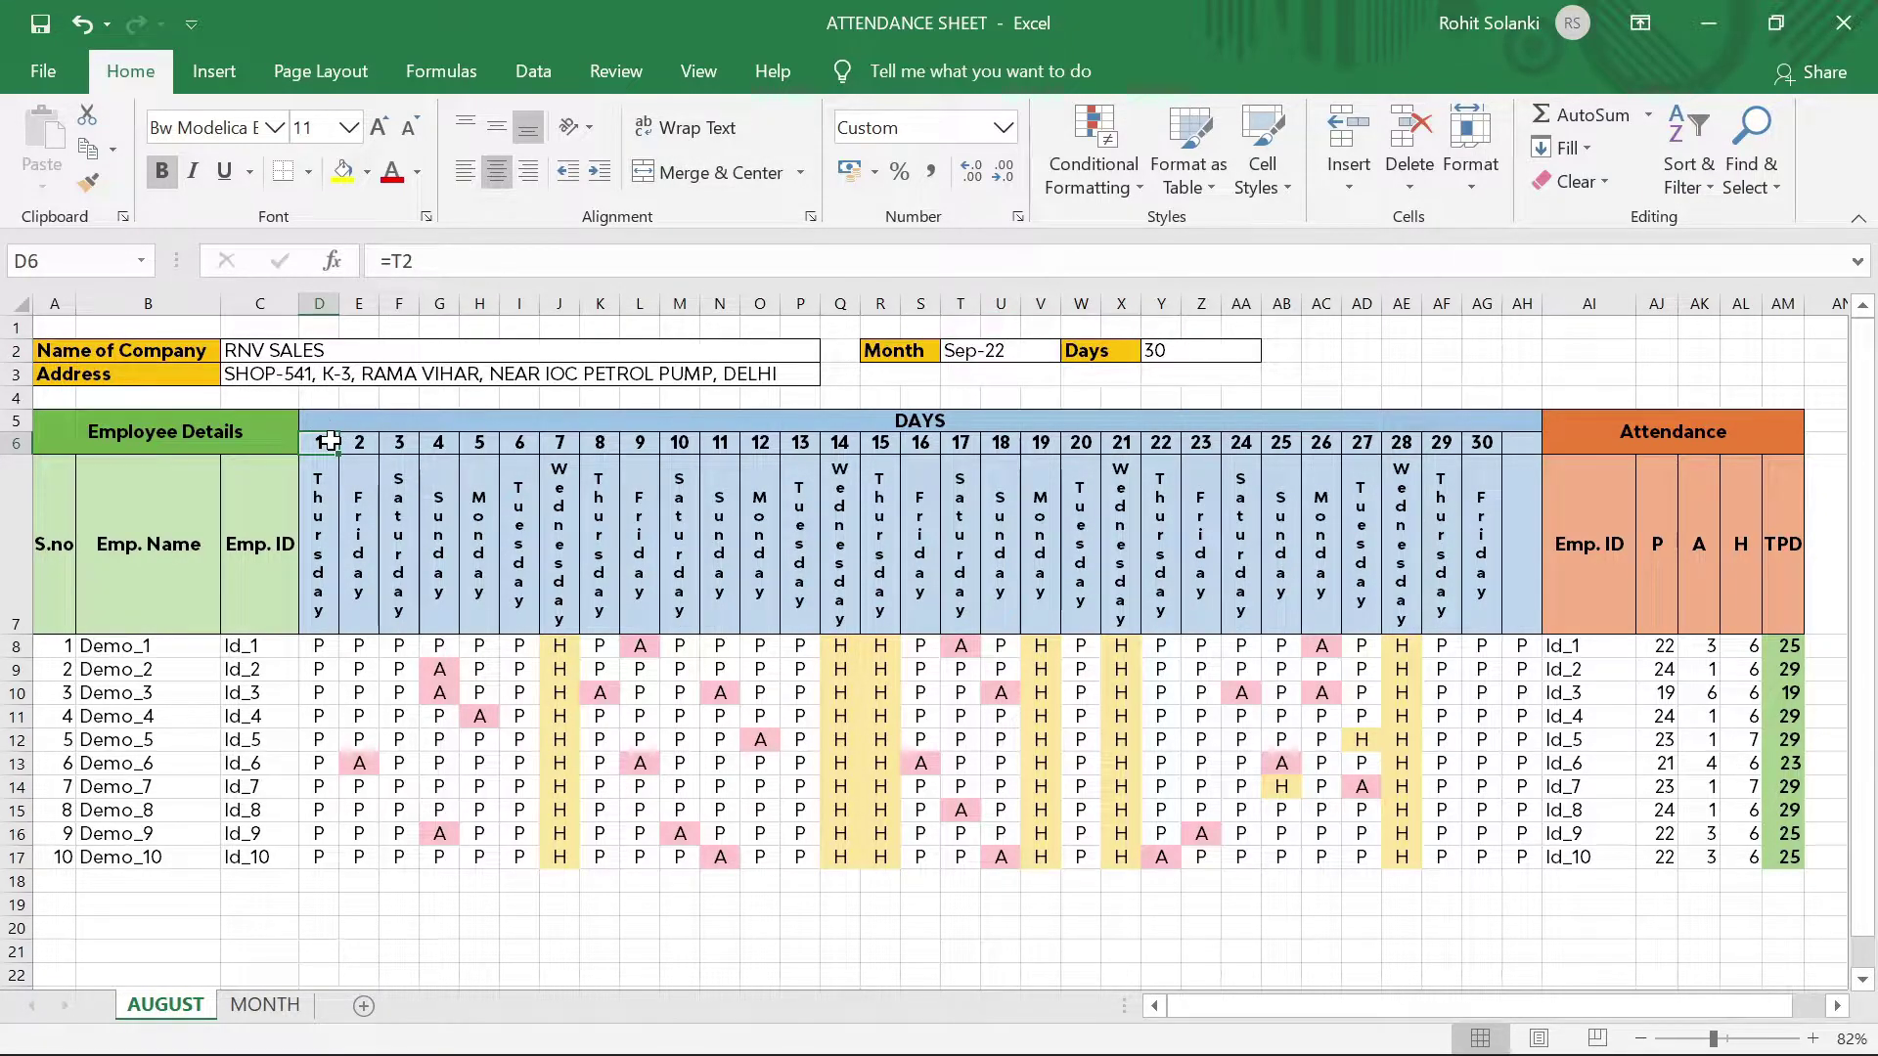
pyautogui.click(988, 350)
pyautogui.click(1073, 350)
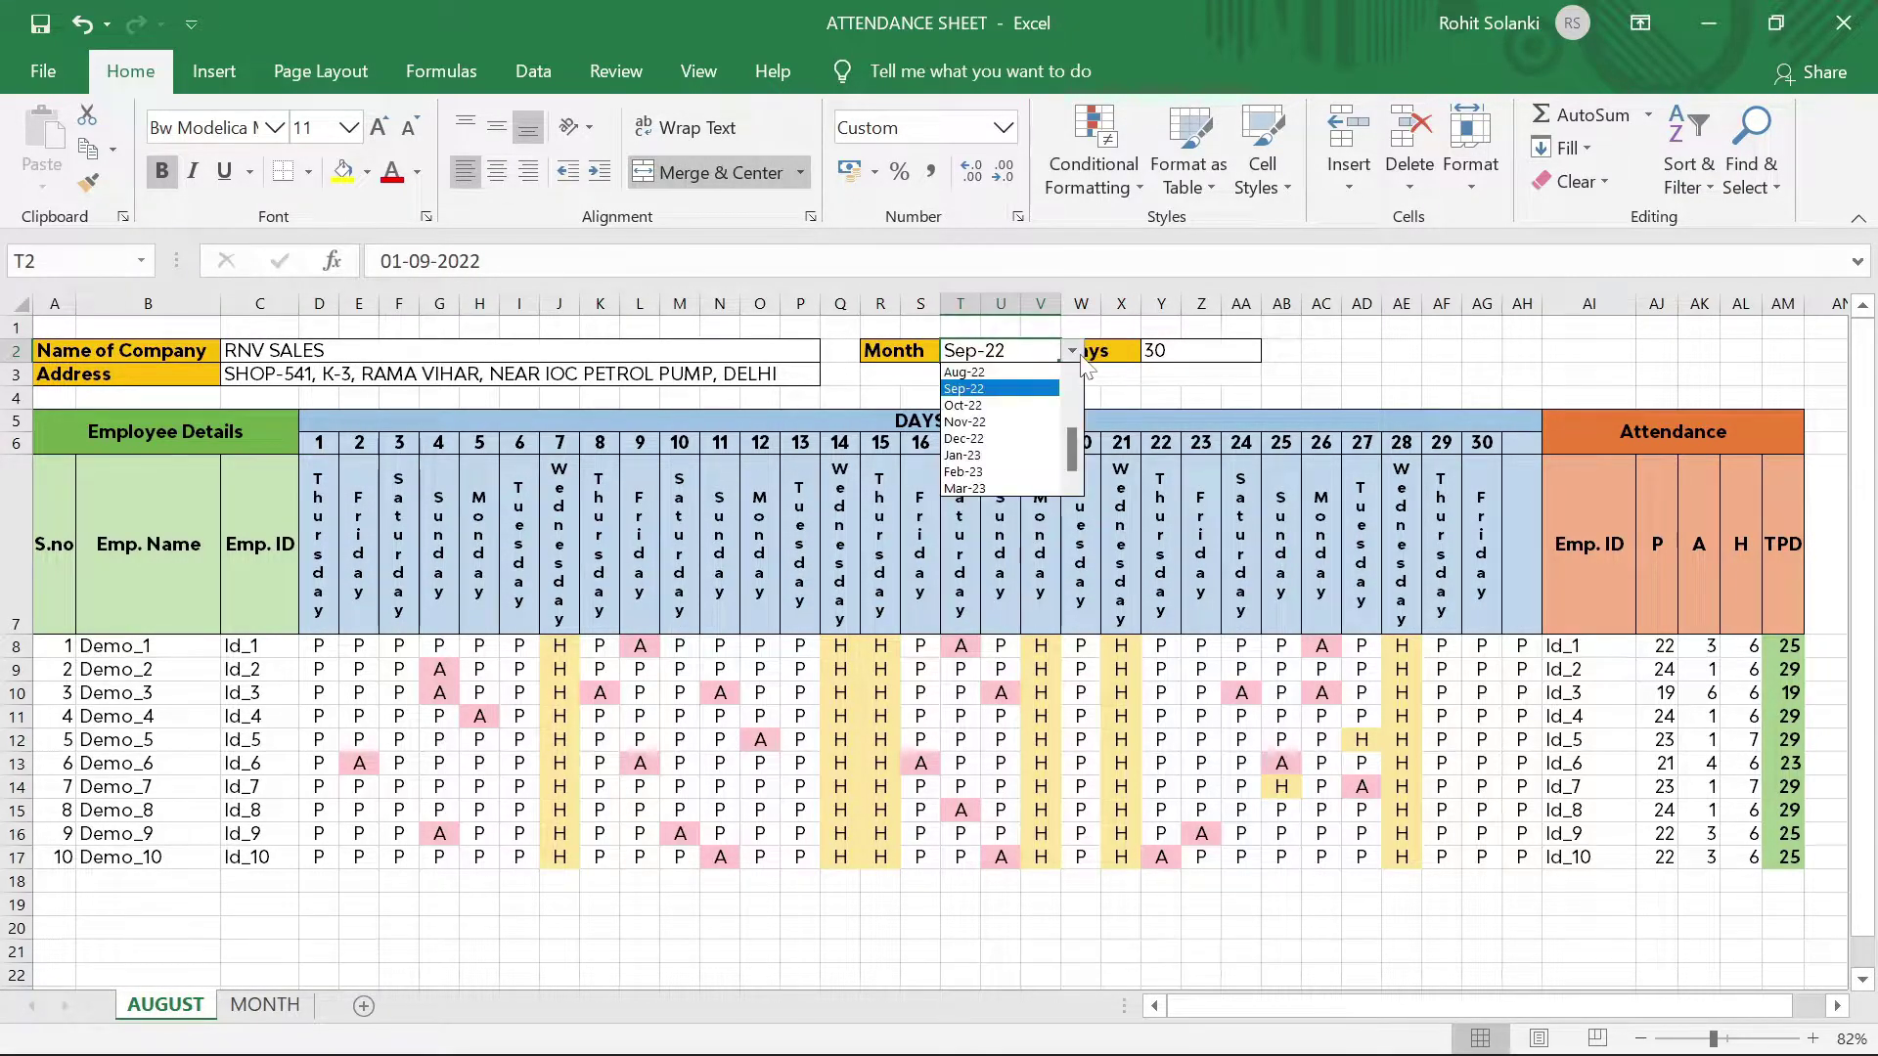
pyautogui.click(964, 373)
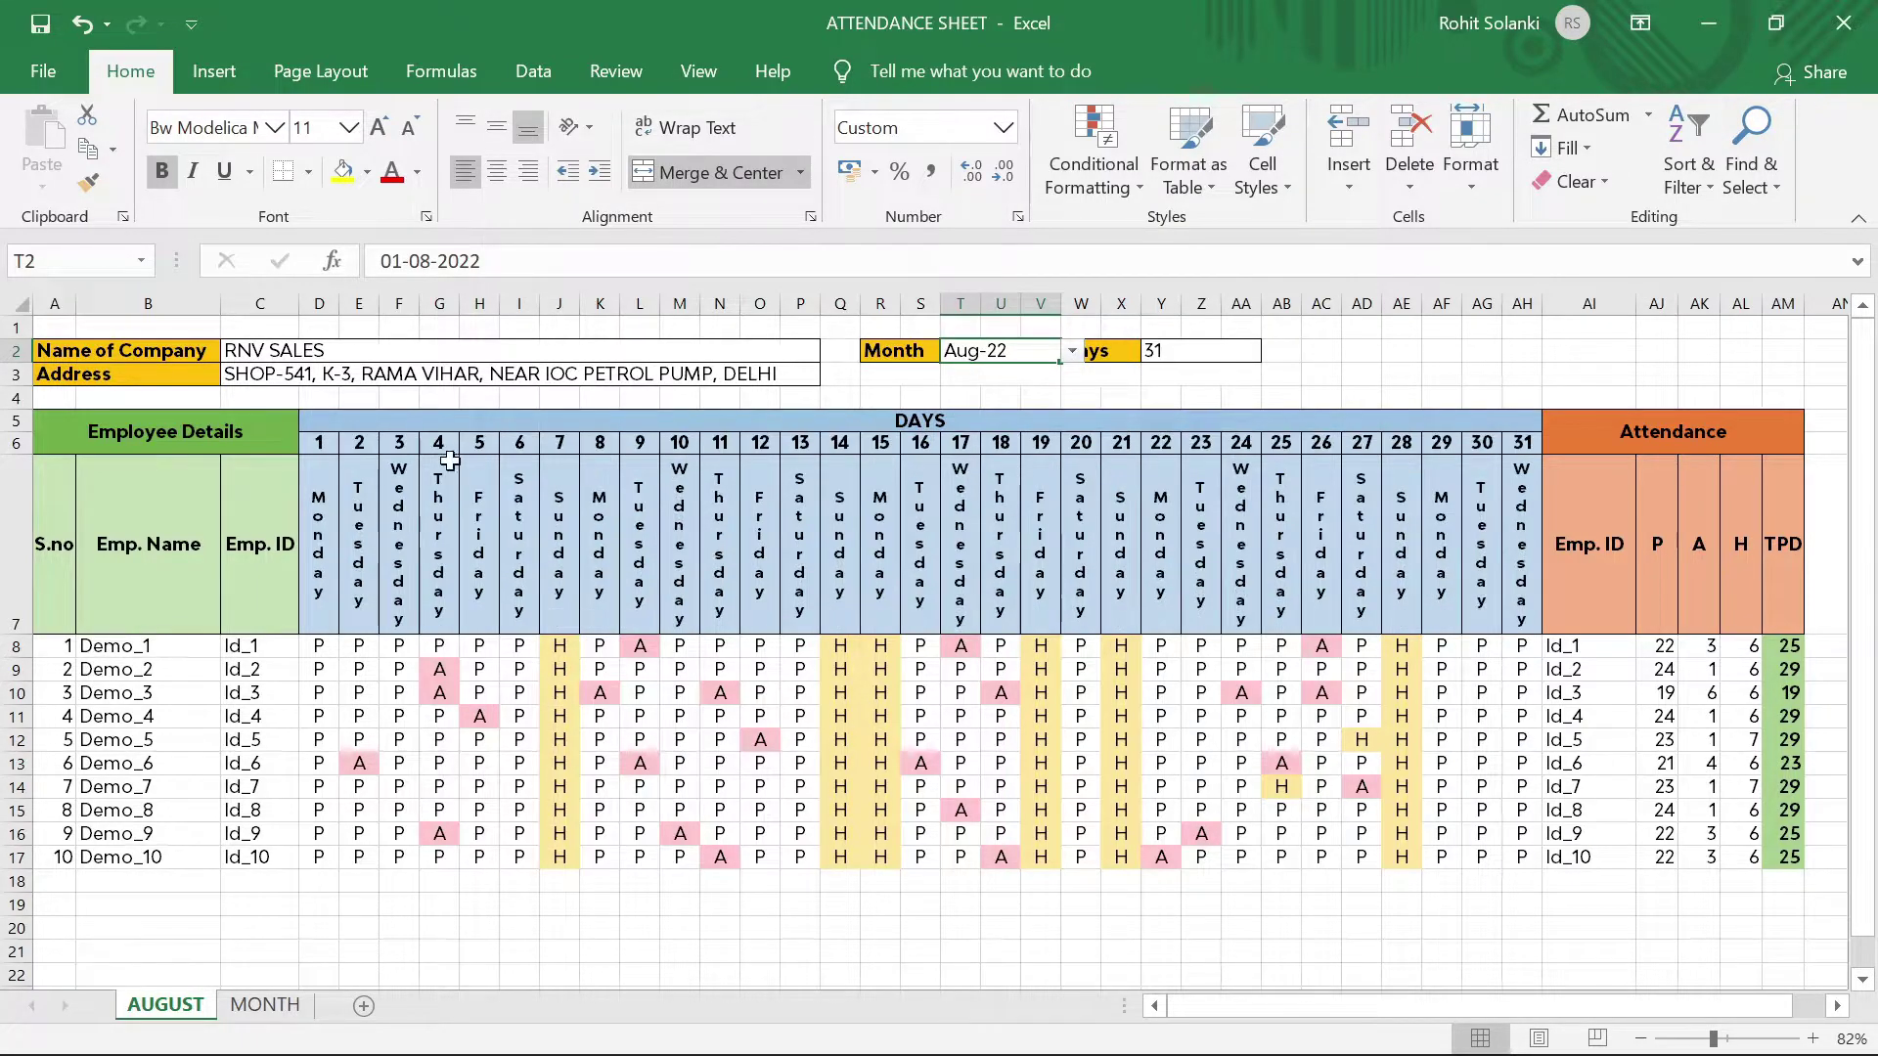
# Inspect the next-day formula in E6, the start date in D6, and the Days formula
pyautogui.click(383, 442)
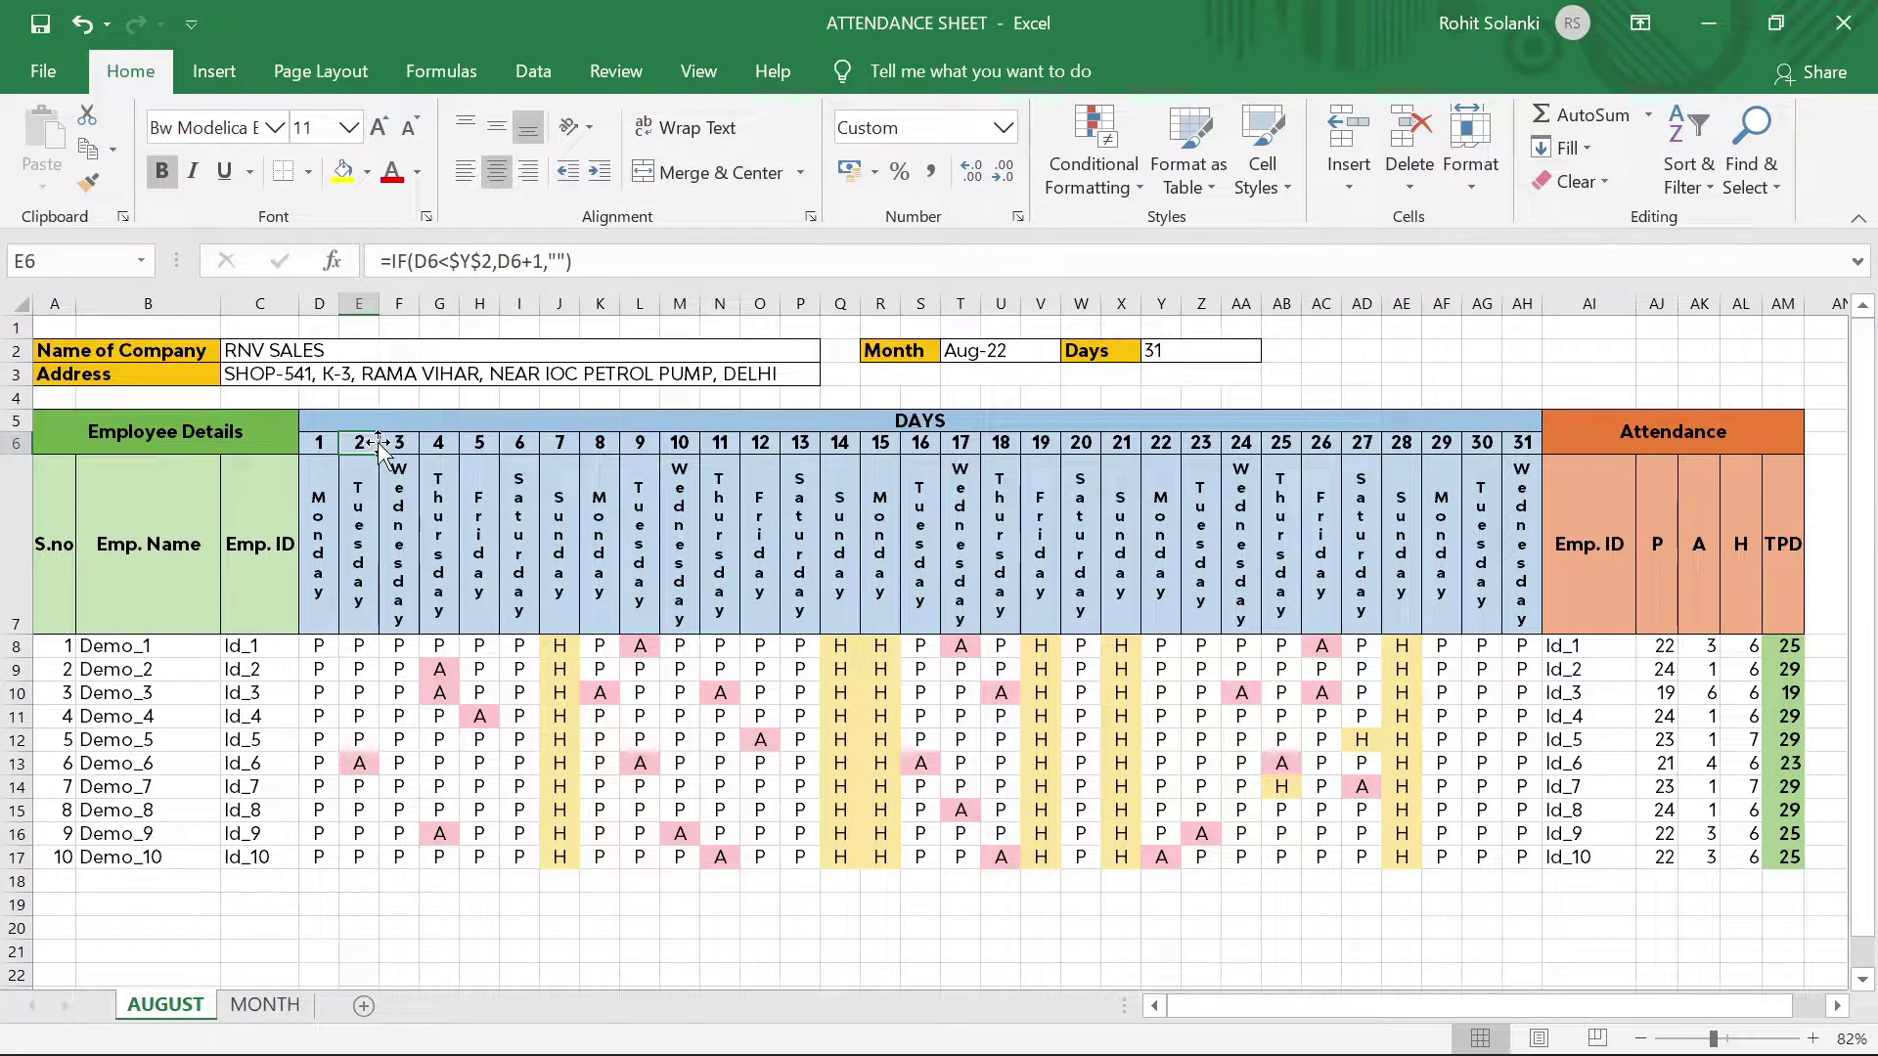
pyautogui.doubleClick(378, 442)
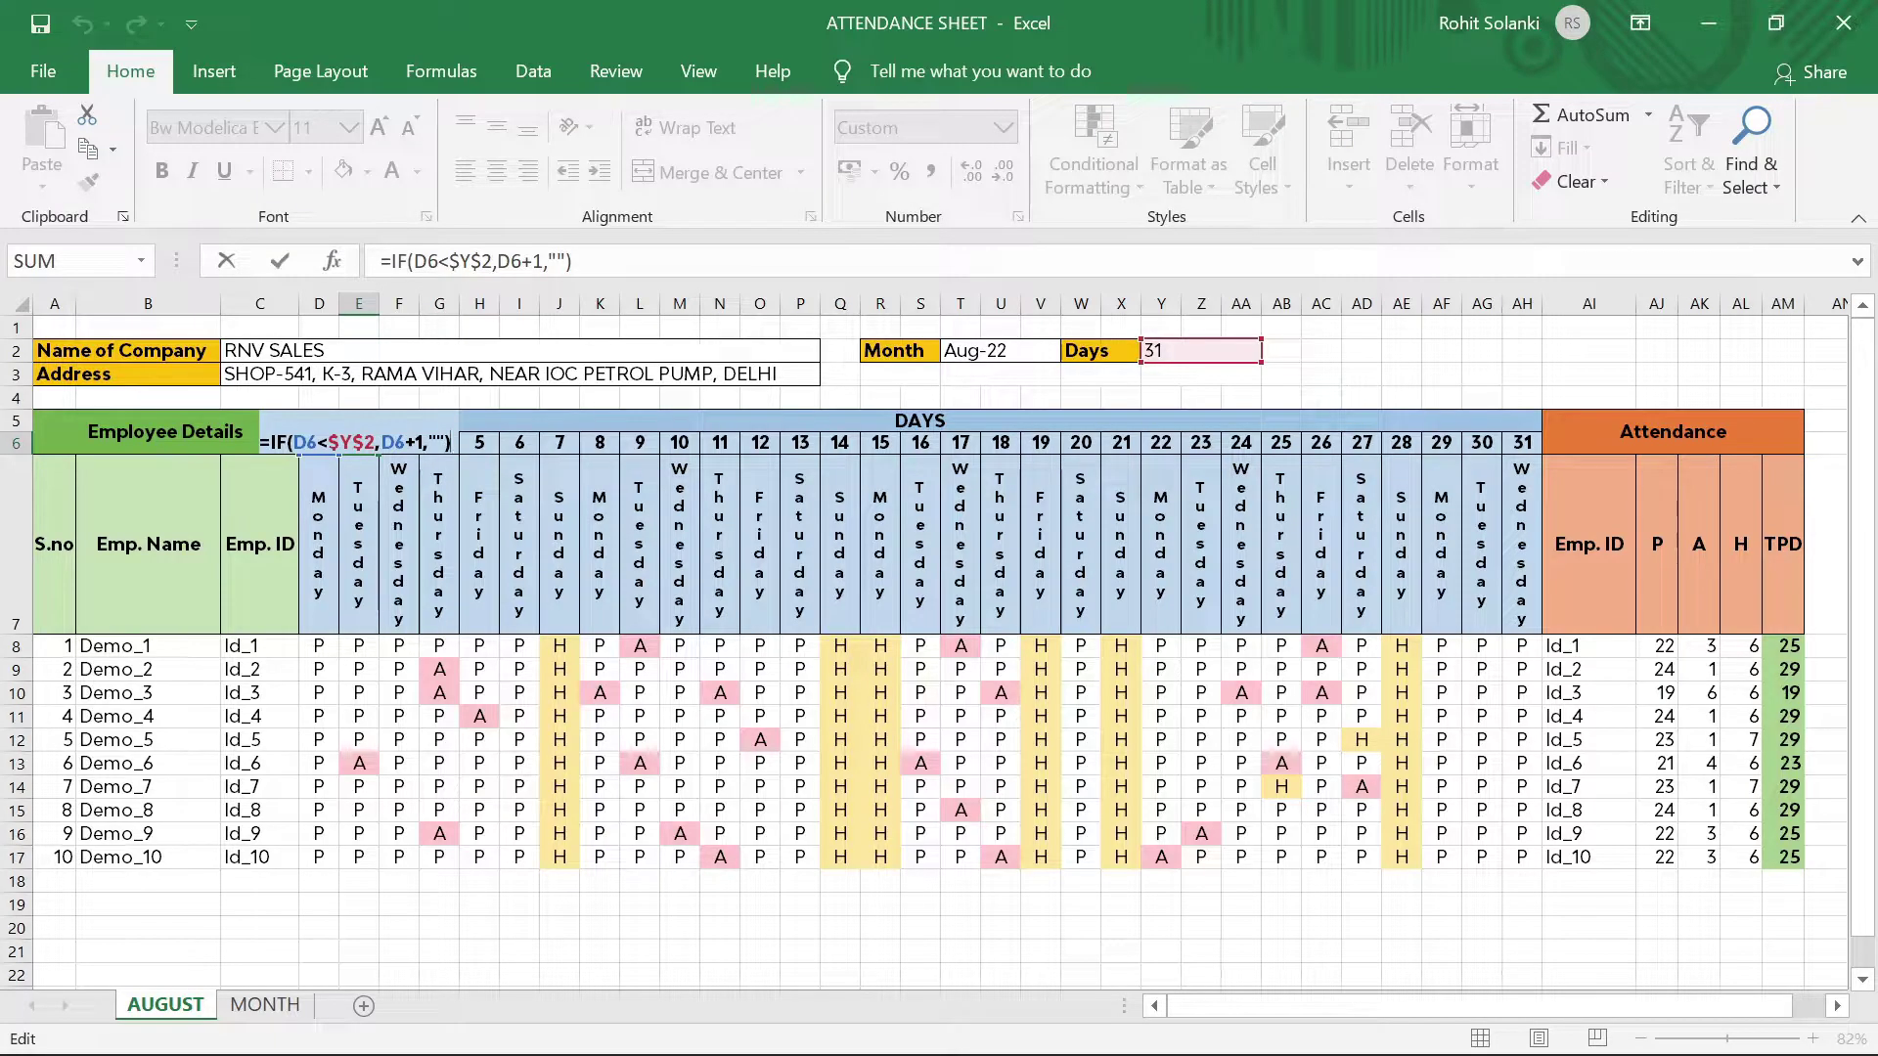
pyautogui.click(366, 470)
pyautogui.click(320, 445)
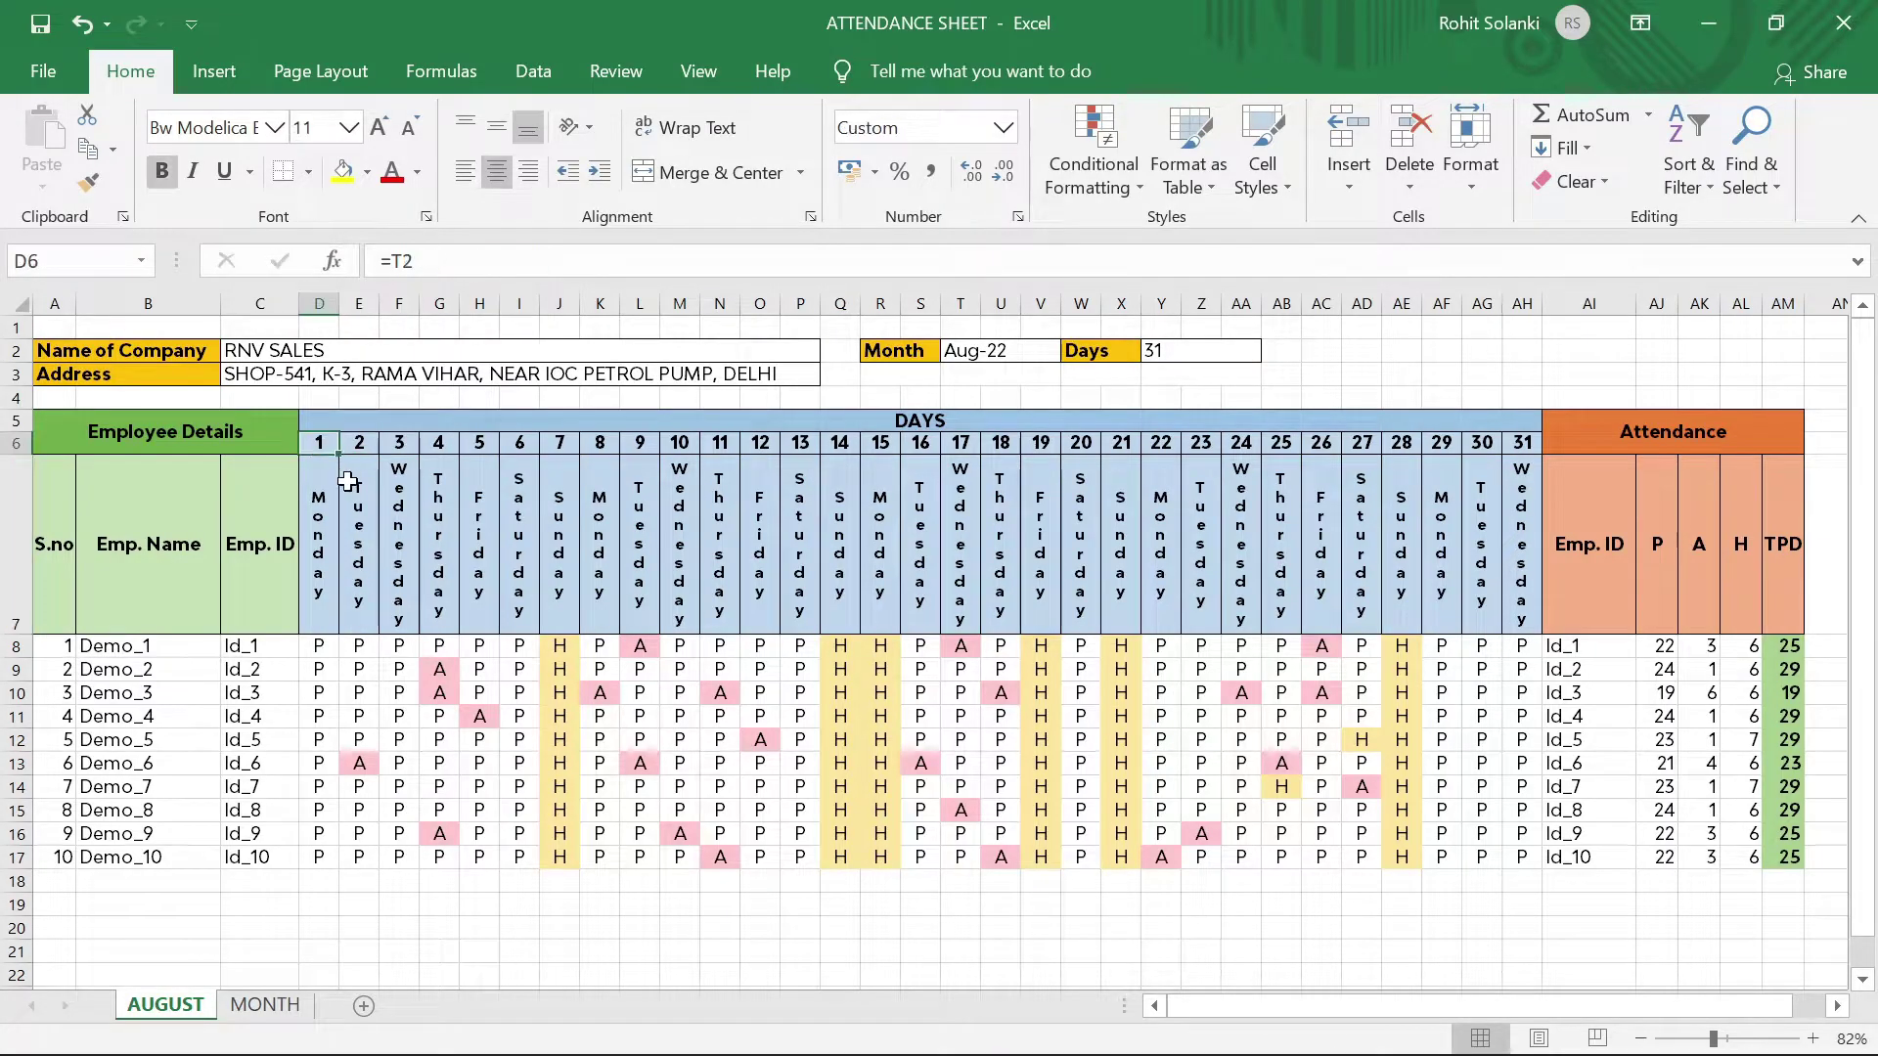
pyautogui.click(1161, 354)
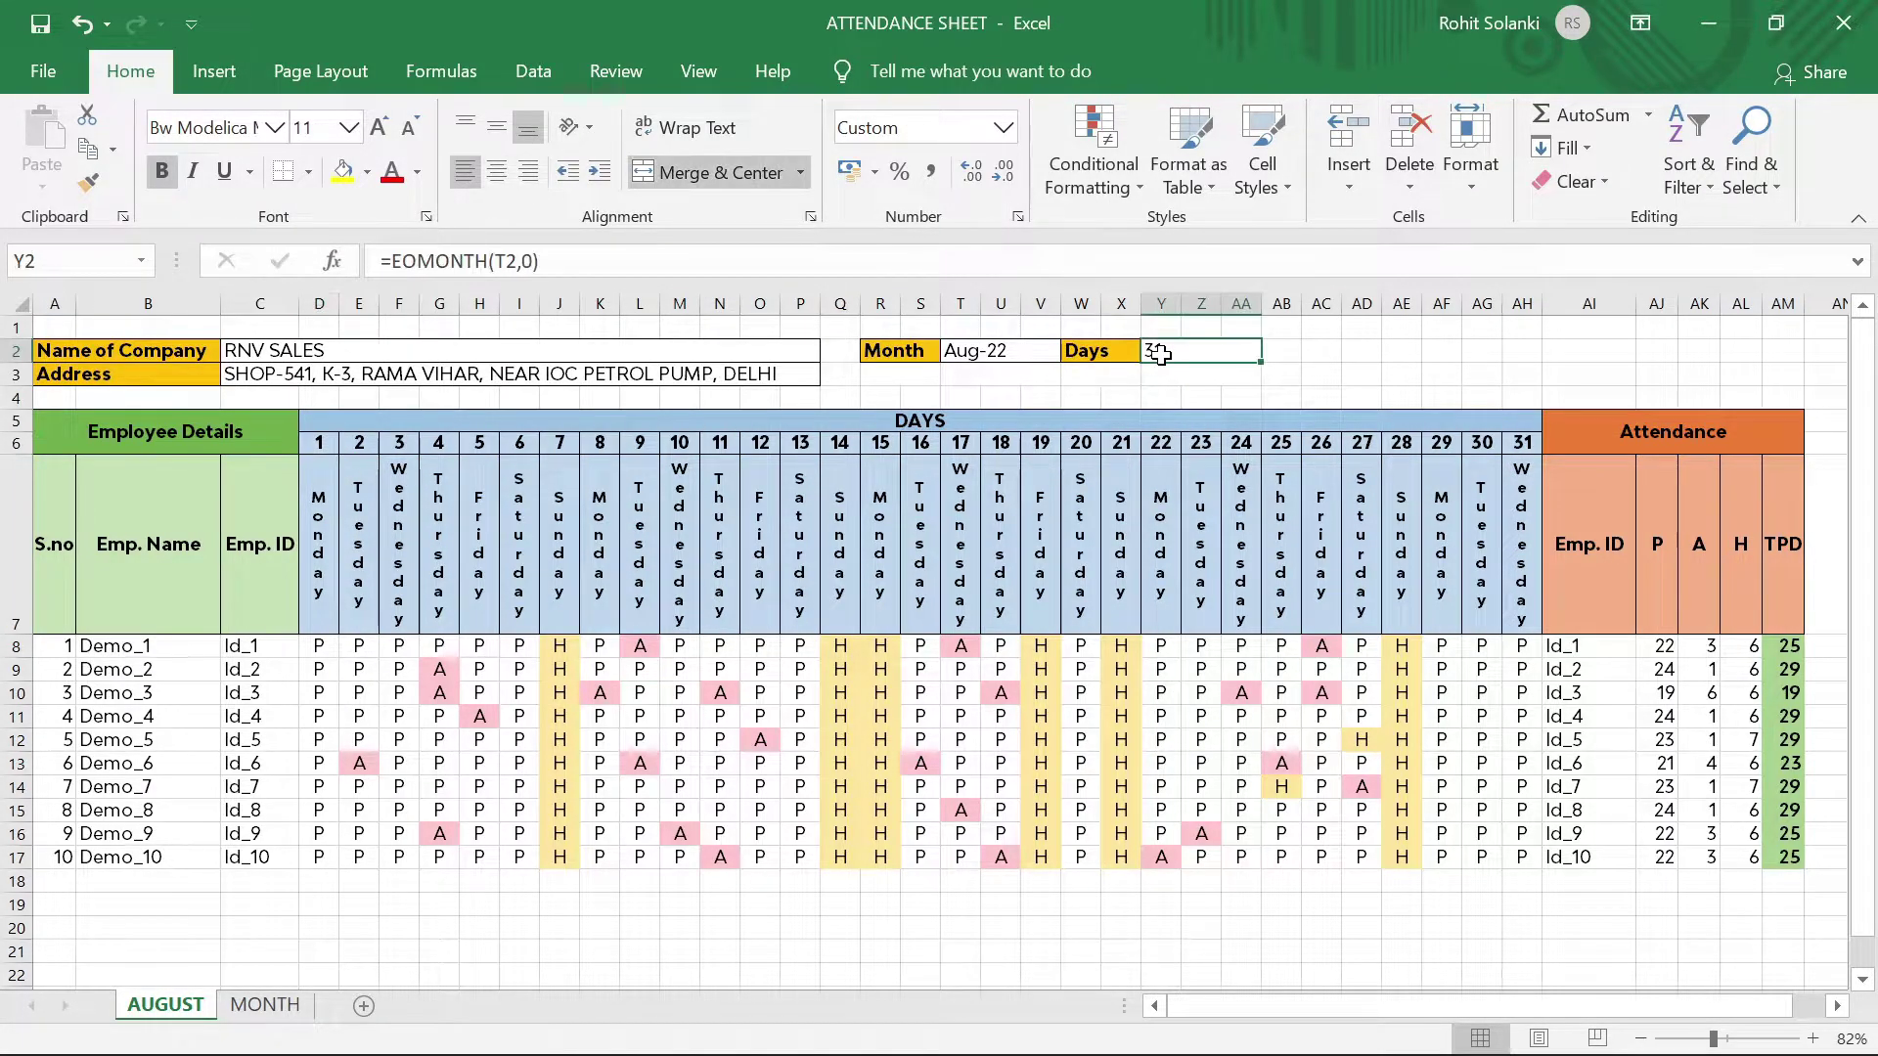
pyautogui.click(330, 448)
# Re-enter =IF(D6<$Y$2,D6+1,"") in E6 and fill it across to AH6
pyautogui.doubleClick(360, 442)
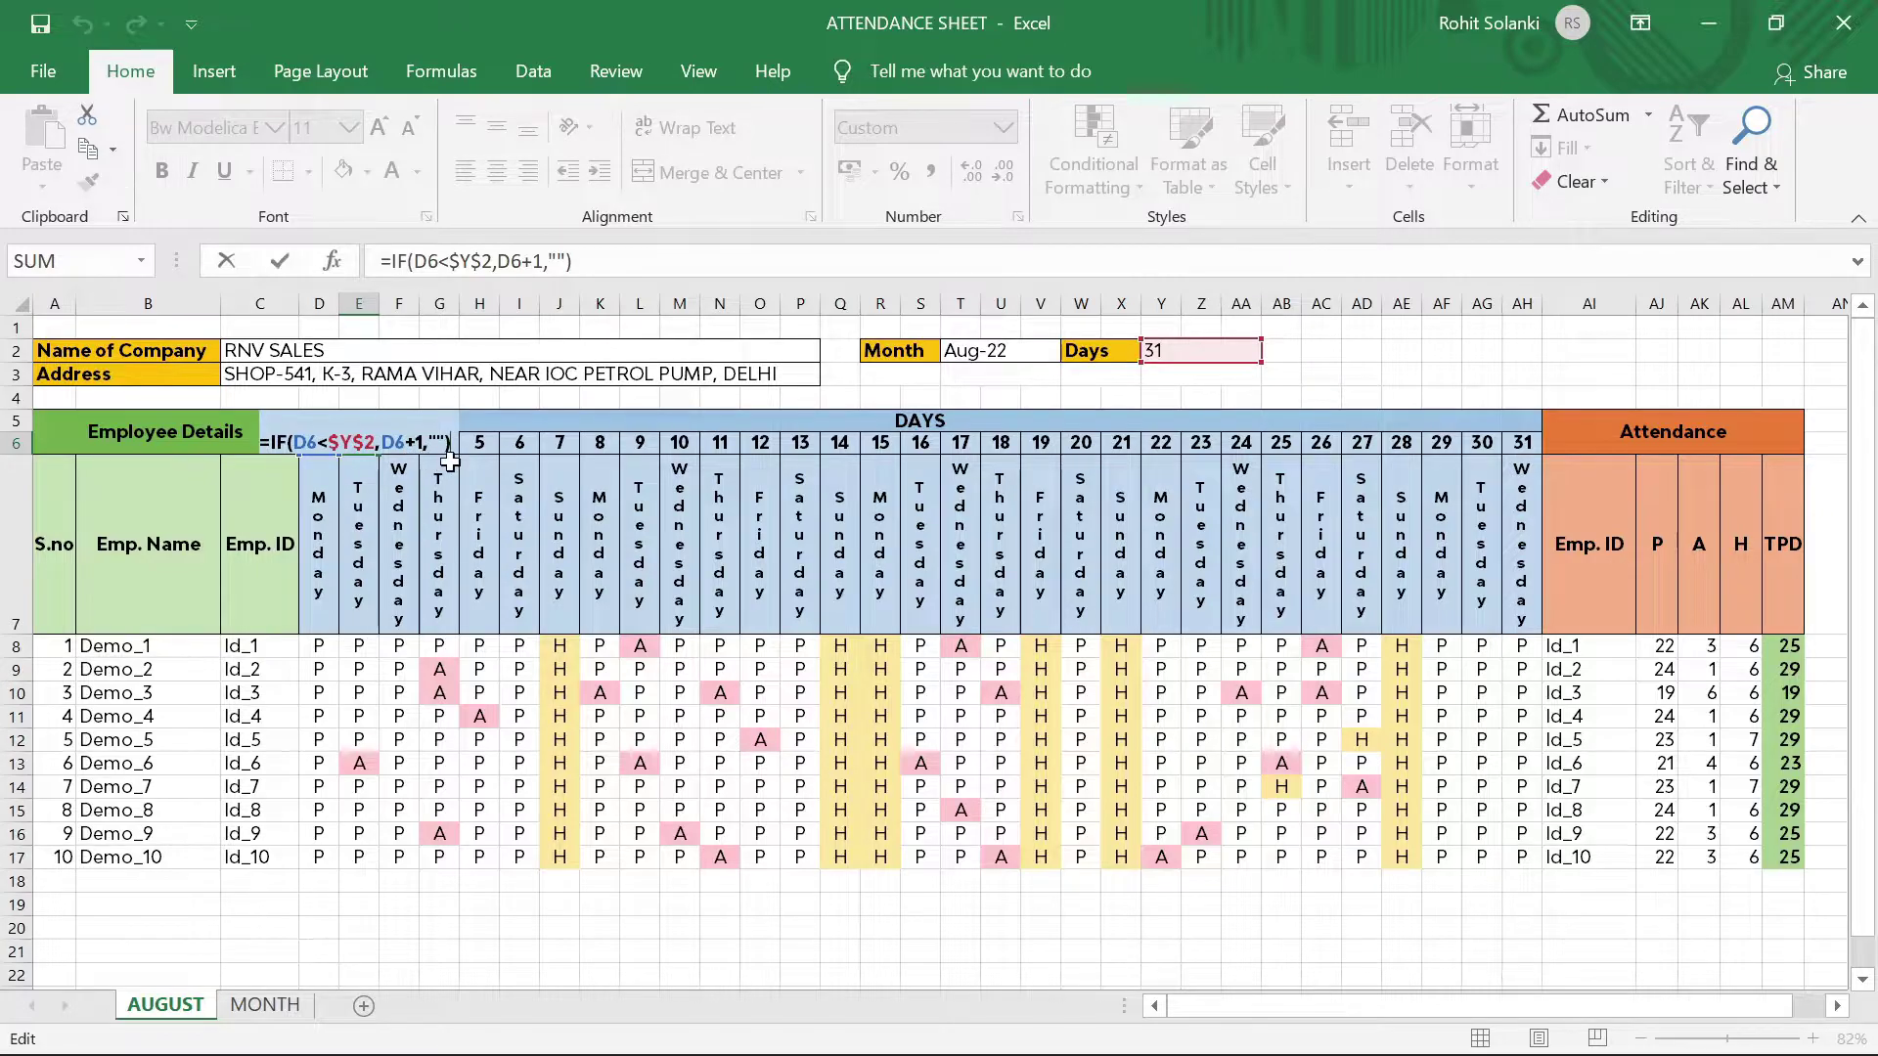
pyautogui.press('Return')
pyautogui.press('Up')
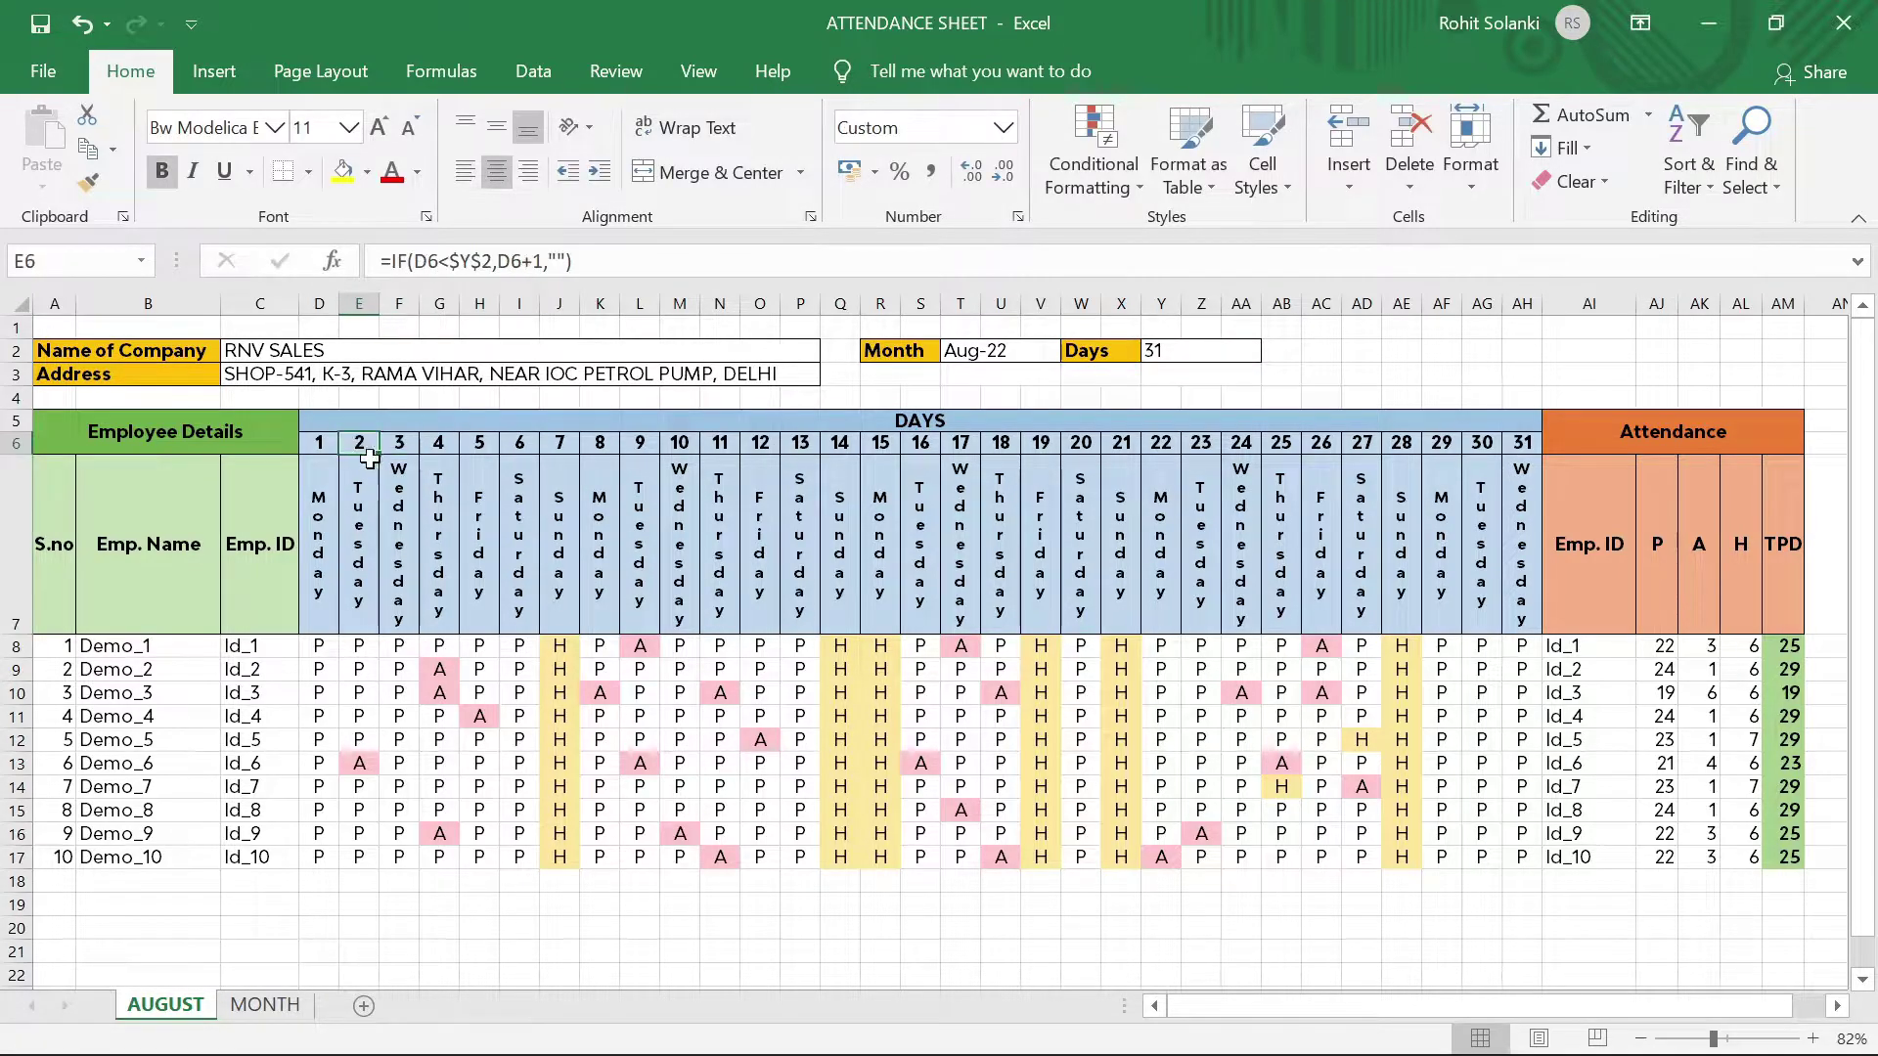
pyautogui.moveTo(379, 463)
pyautogui.mouseDown()
pyautogui.moveTo(775, 429)
pyautogui.moveTo(1531, 425)
pyautogui.mouseUp()
pyautogui.click(1518, 442)
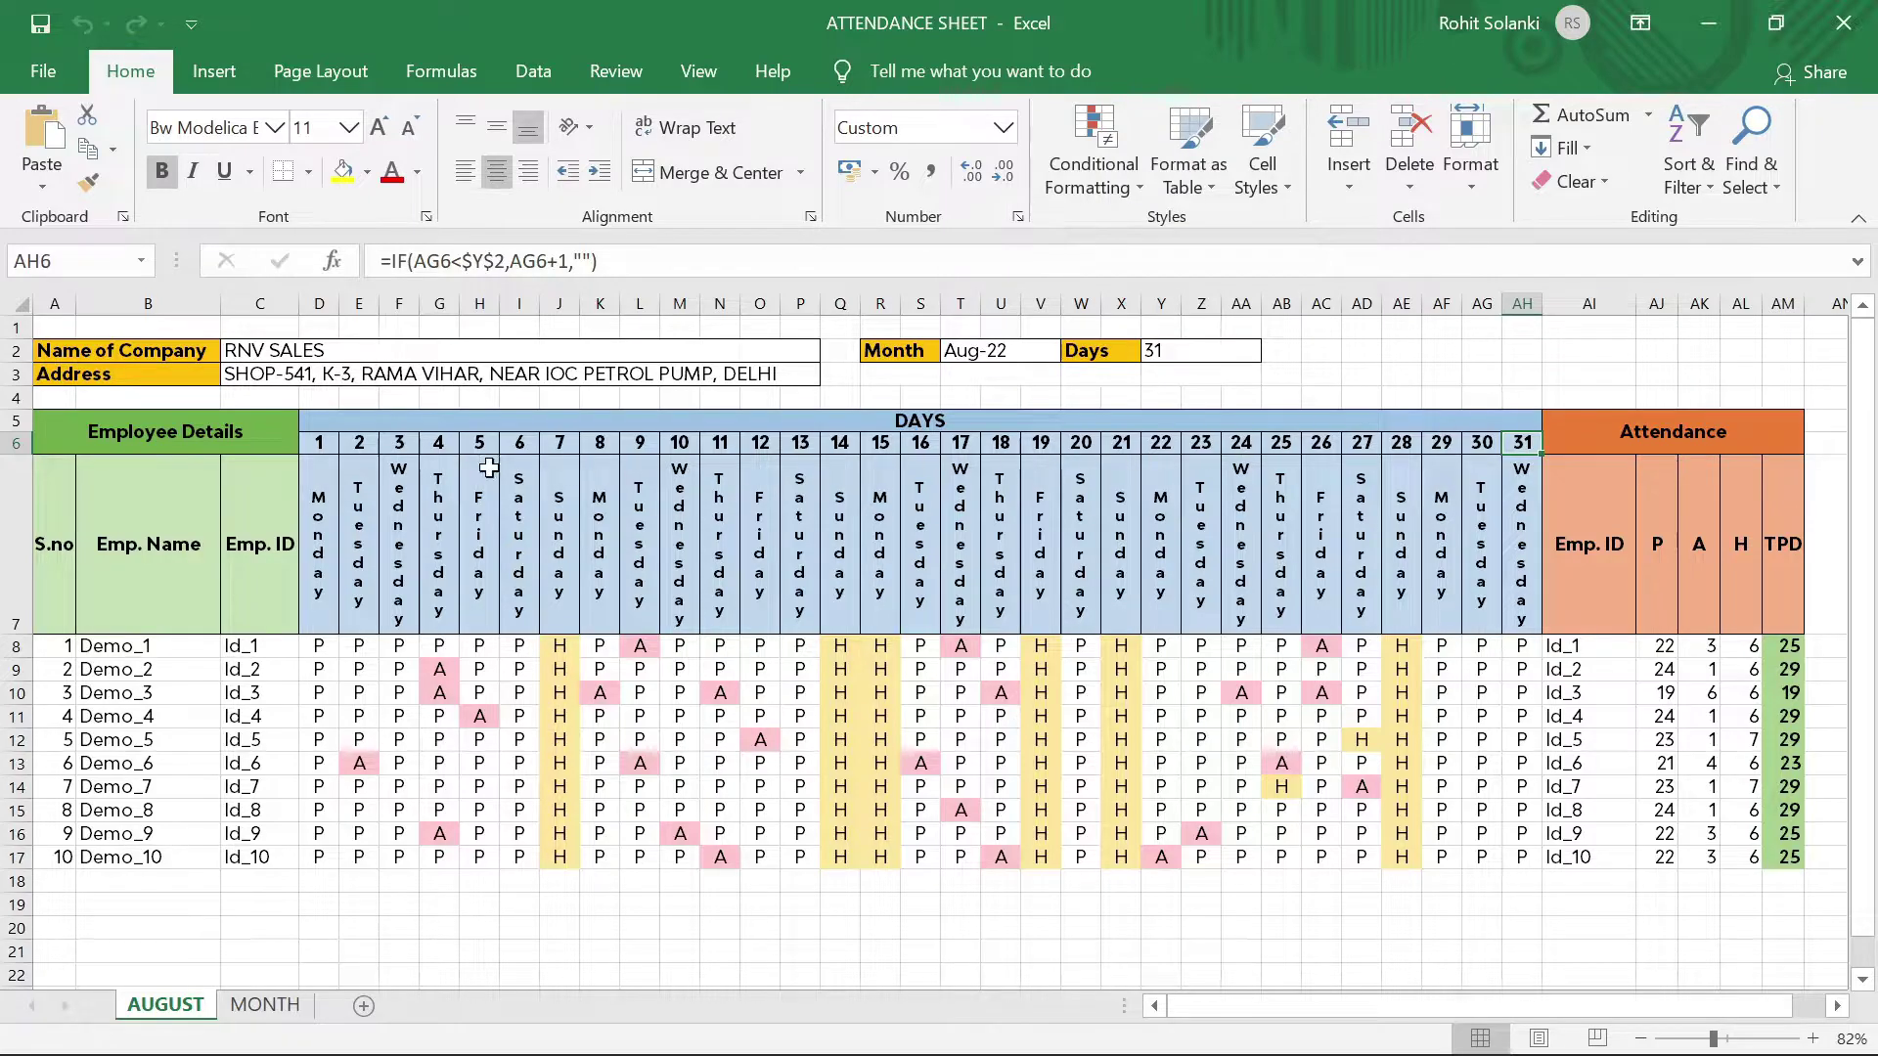
pyautogui.click(327, 486)
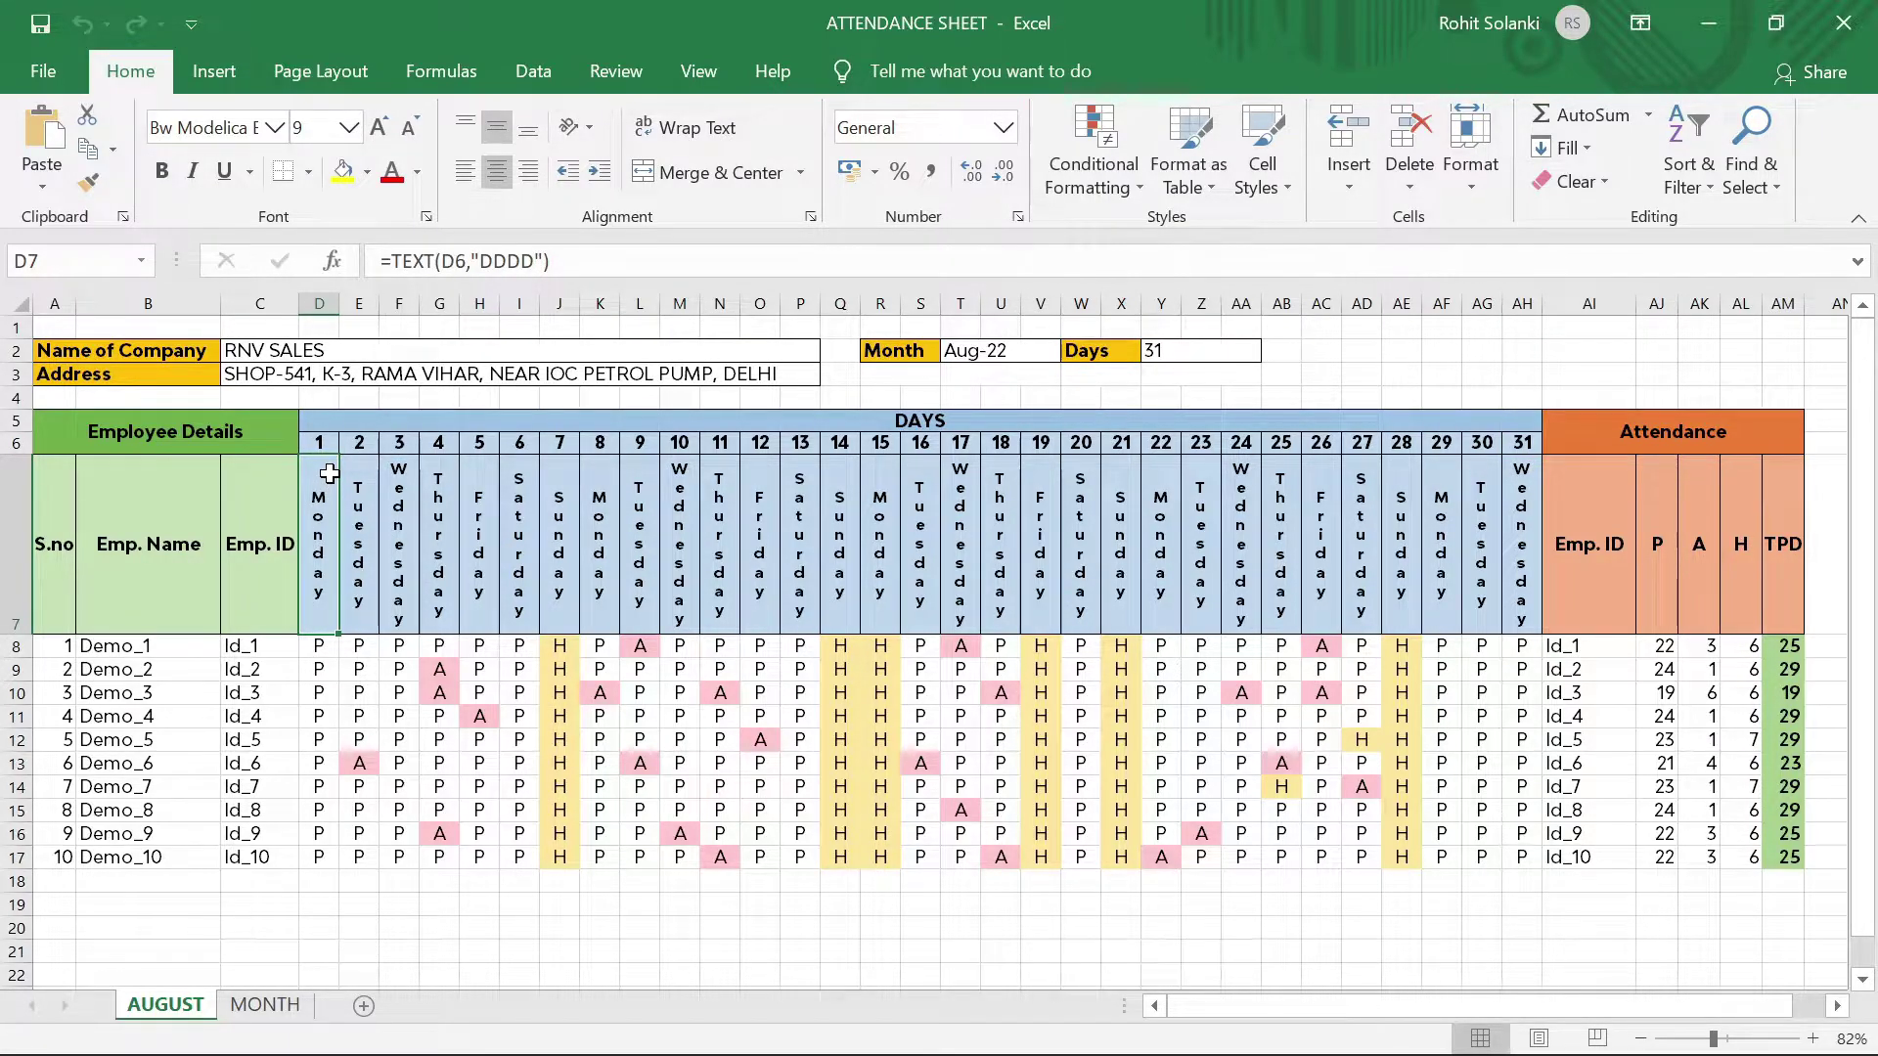
# Re-enter =TEXT(D6,"DDDD") in D7, fill it to AH7, and select the Attendance summary block
pyautogui.click(320, 447)
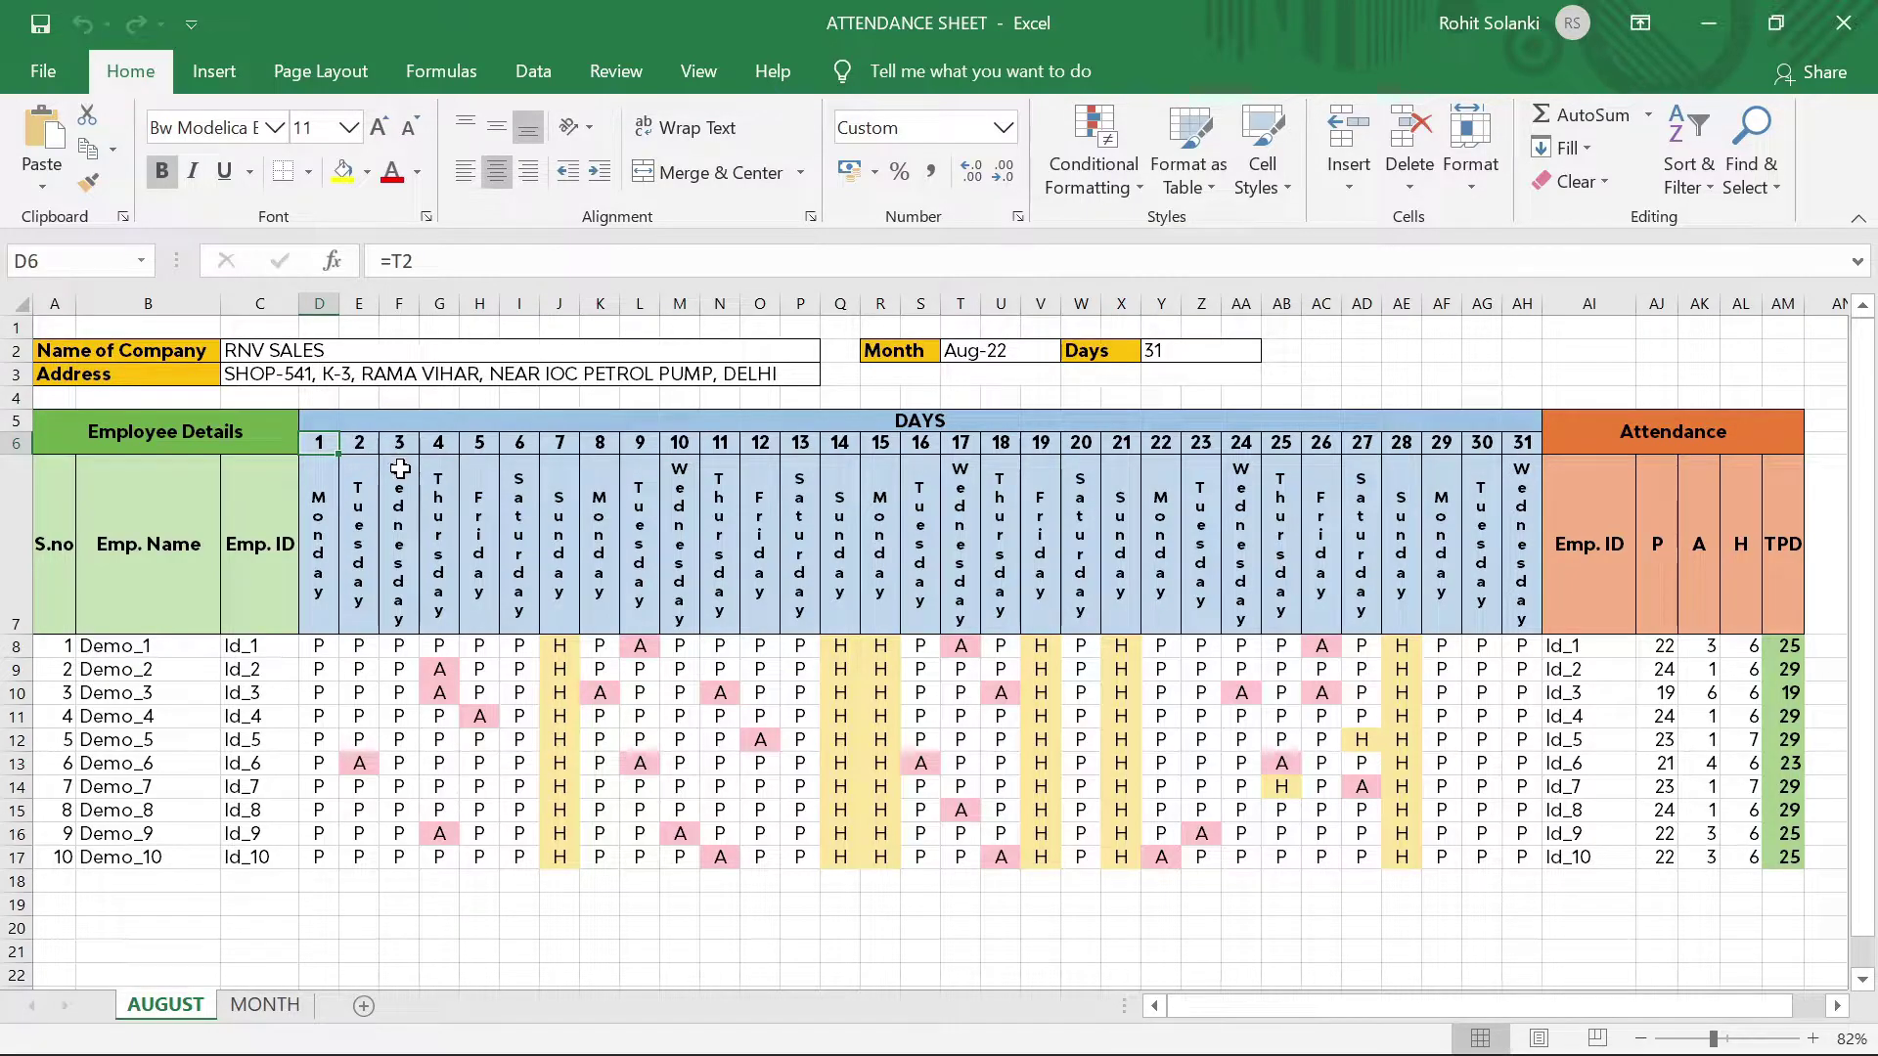
pyautogui.click(340, 511)
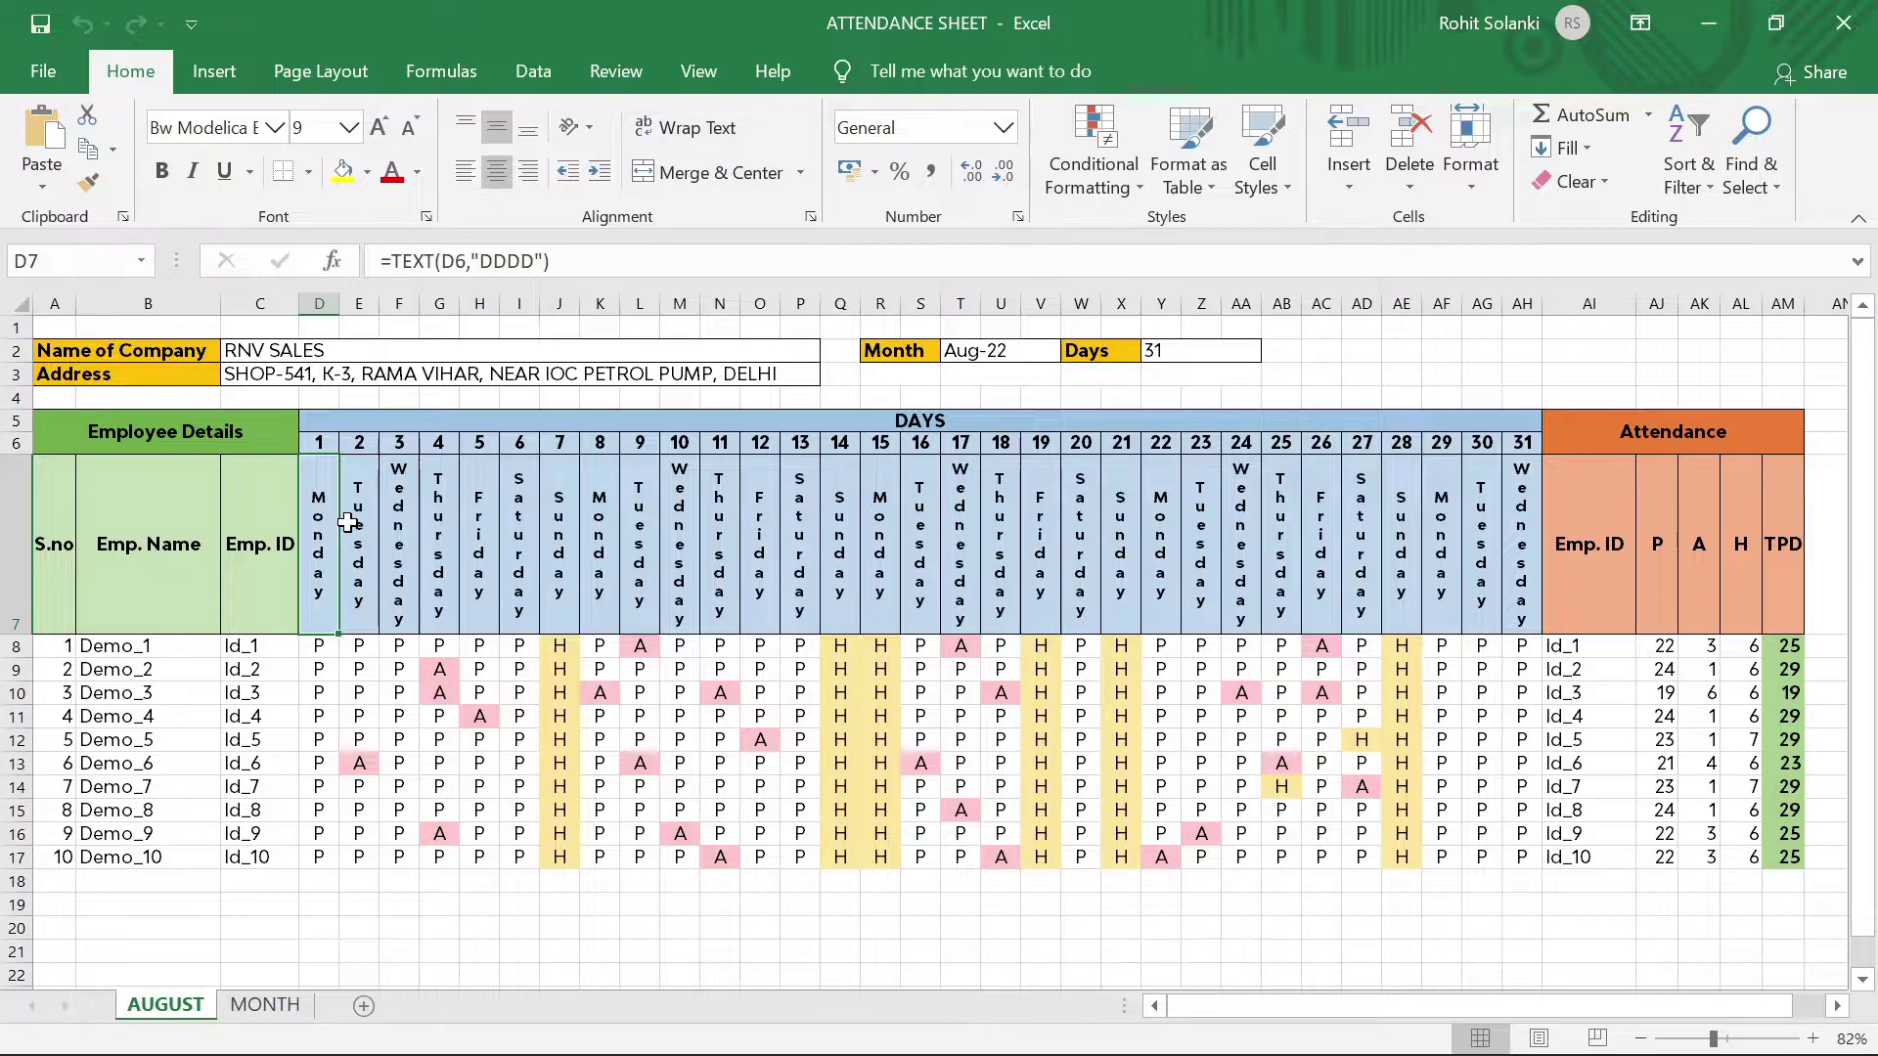
pyautogui.press('F2')
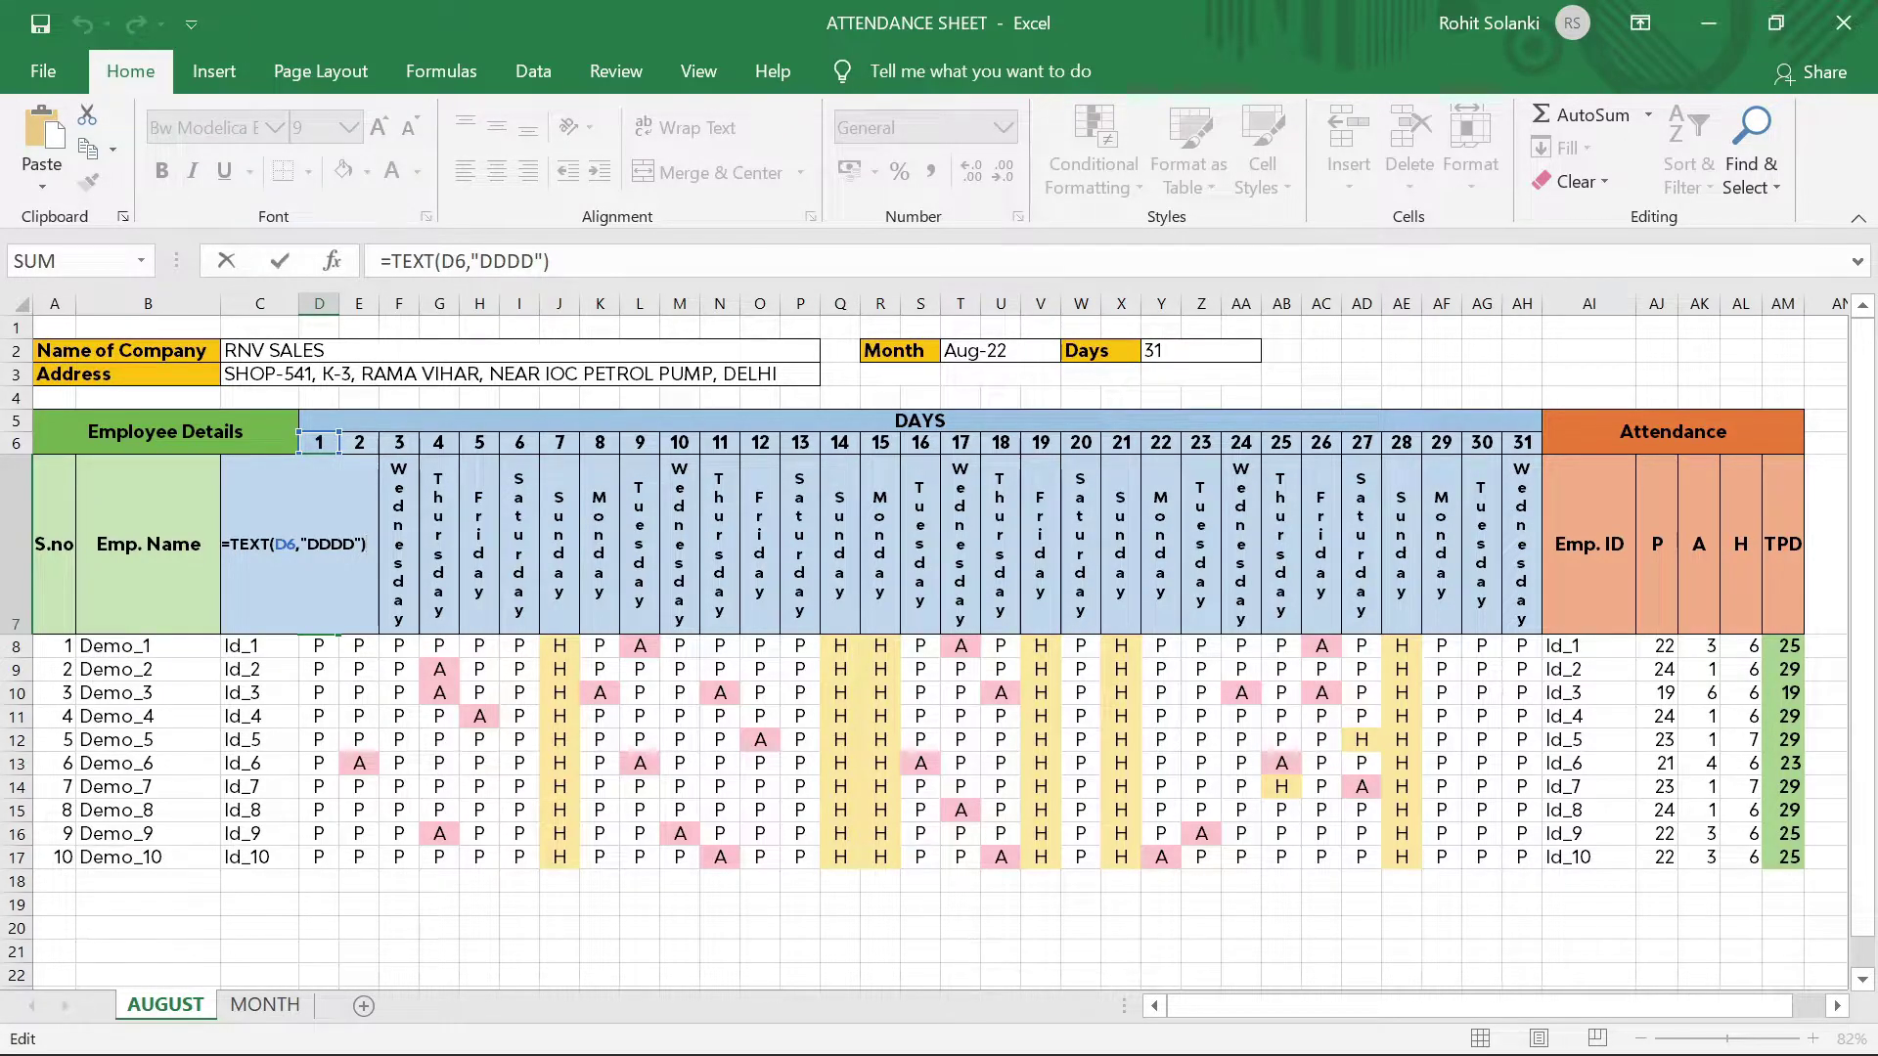
pyautogui.press('Return')
pyautogui.click(327, 616)
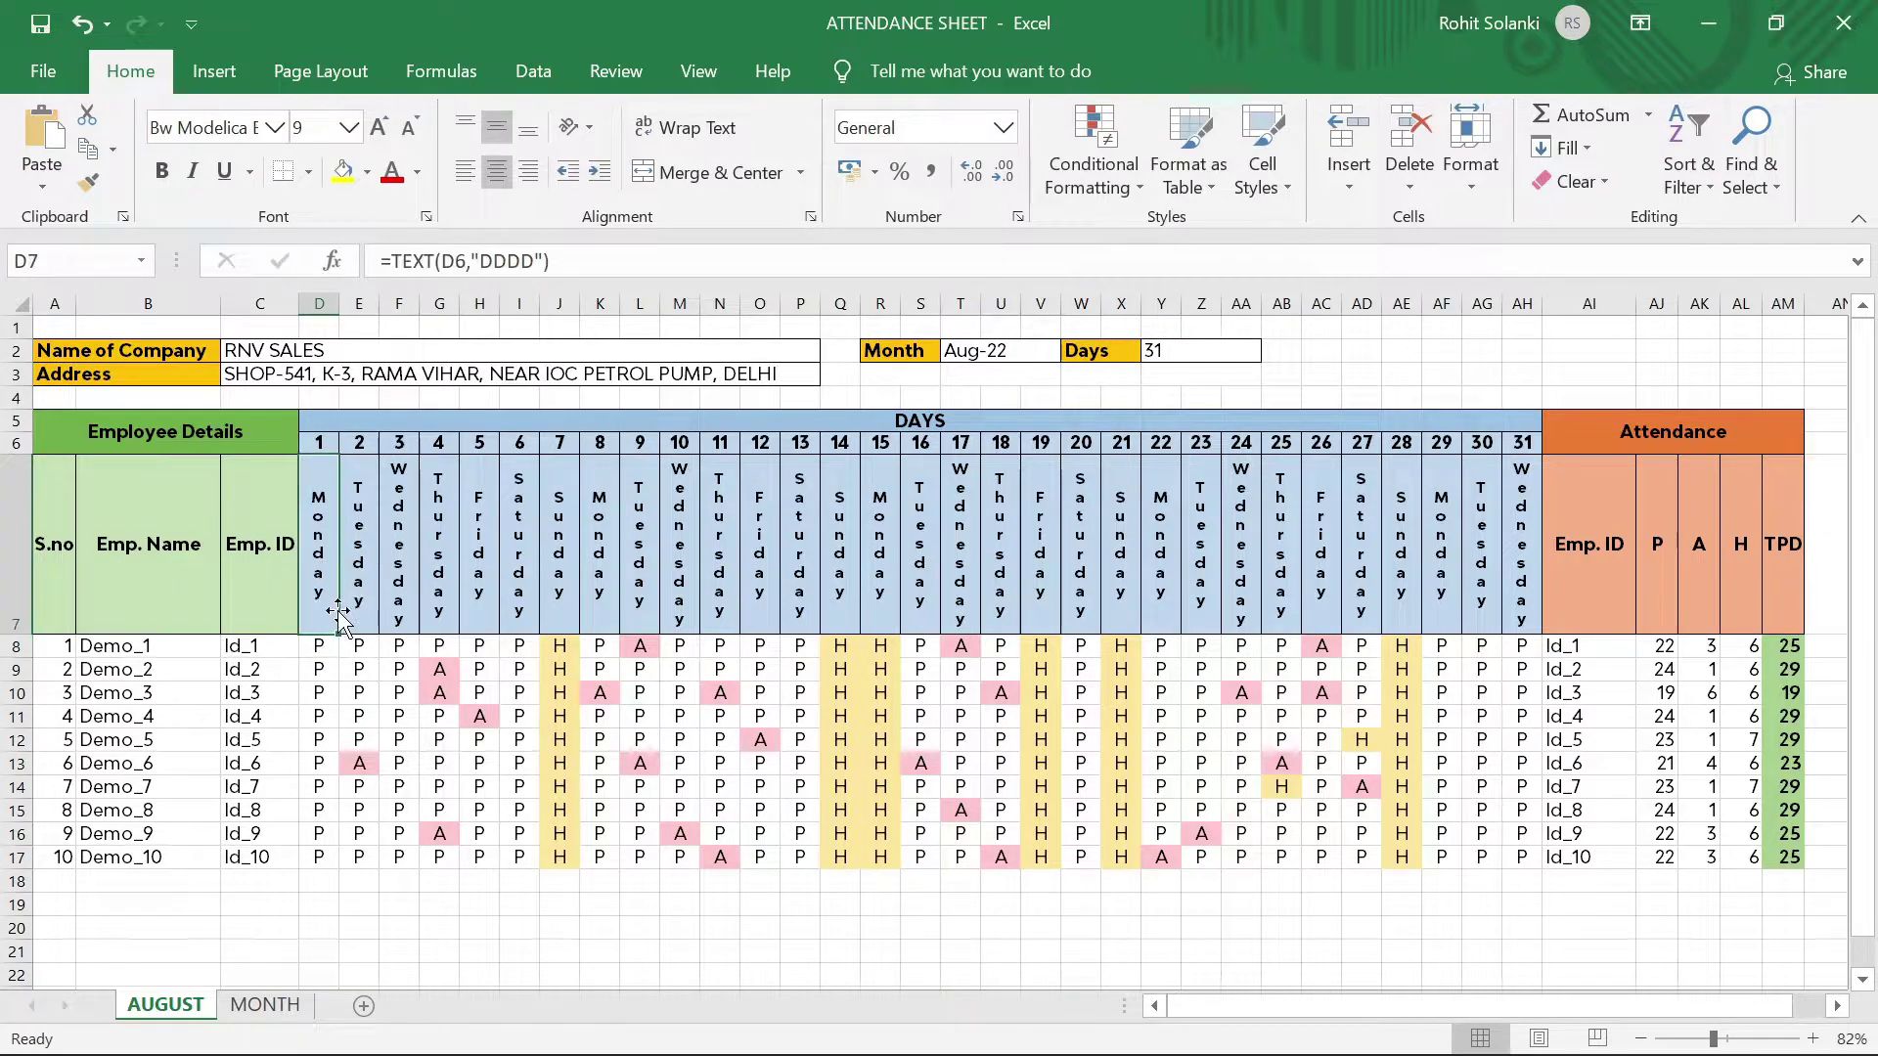
pyautogui.moveTo(343, 641); pyautogui.dragTo(1529, 678)
pyautogui.click(1508, 607)
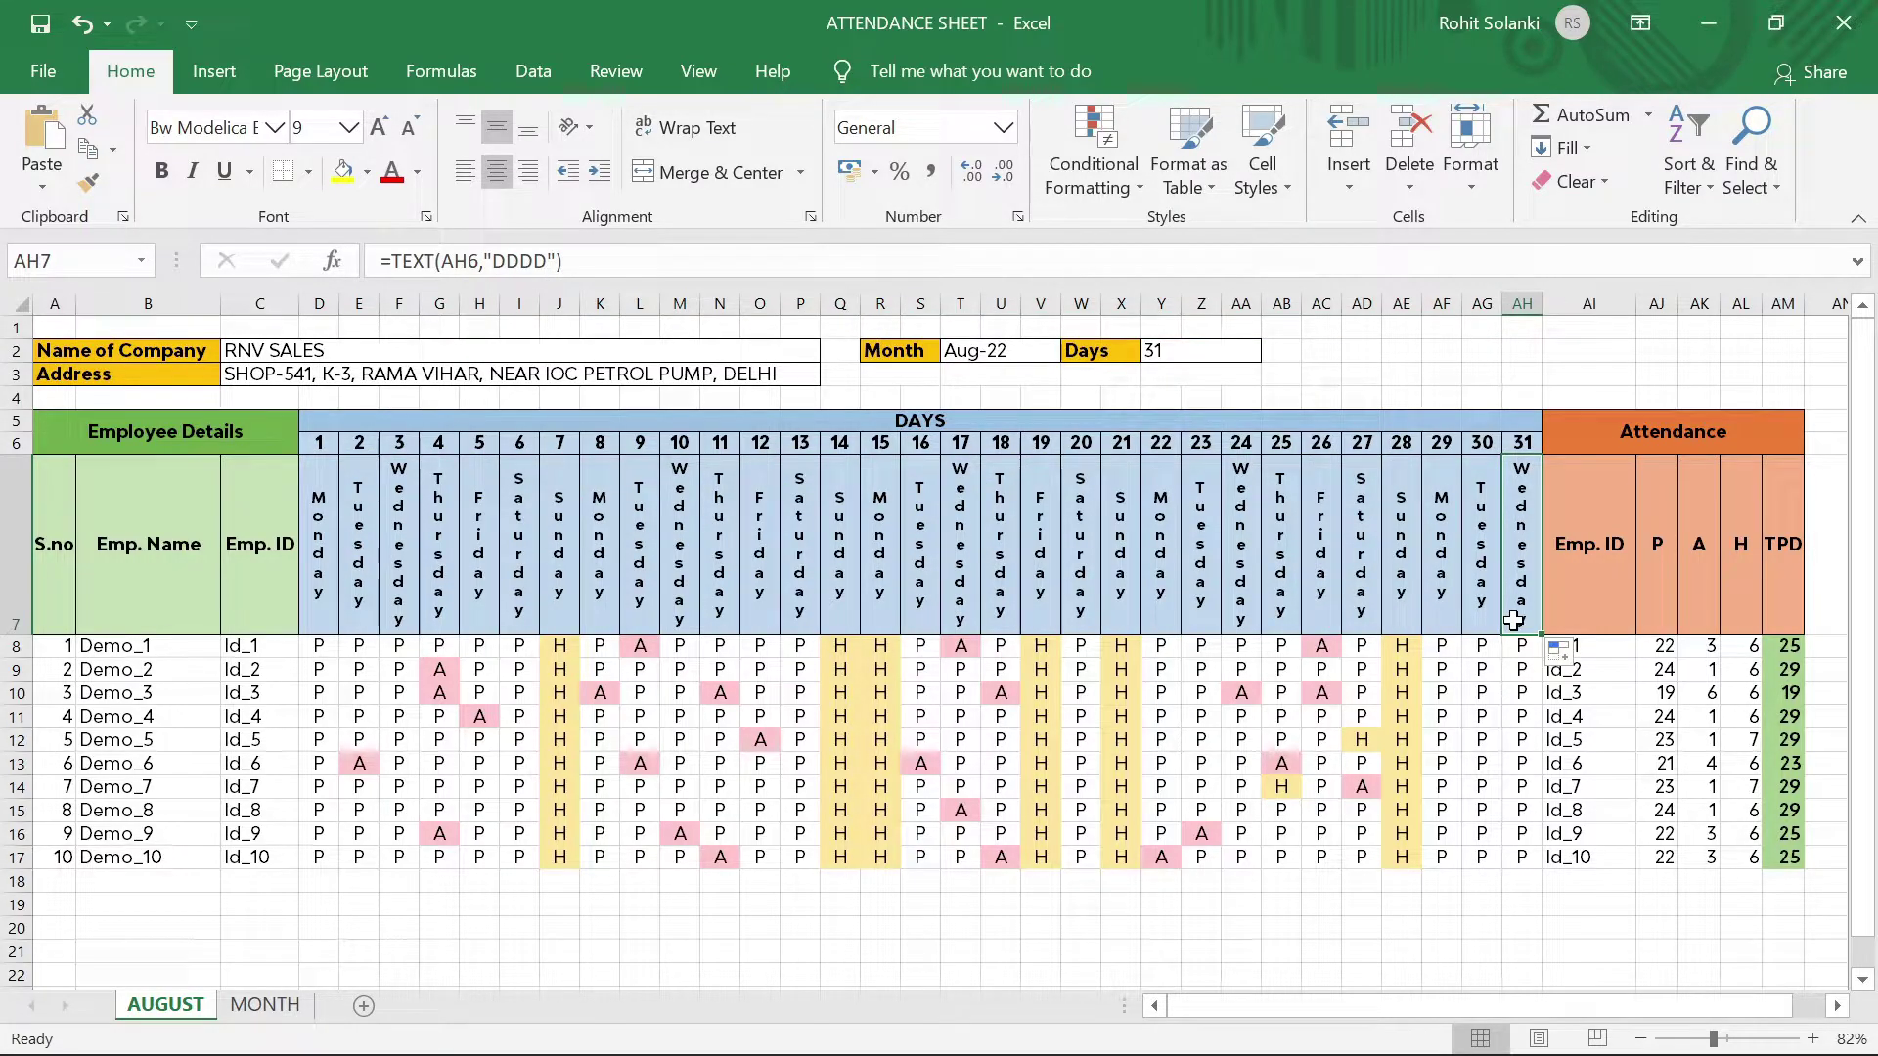
pyautogui.click(1565, 499)
pyautogui.moveTo(1593, 422)
pyautogui.mouseDown()
pyautogui.moveTo(1782, 699)
pyautogui.moveTo(1790, 857)
pyautogui.mouseUp()
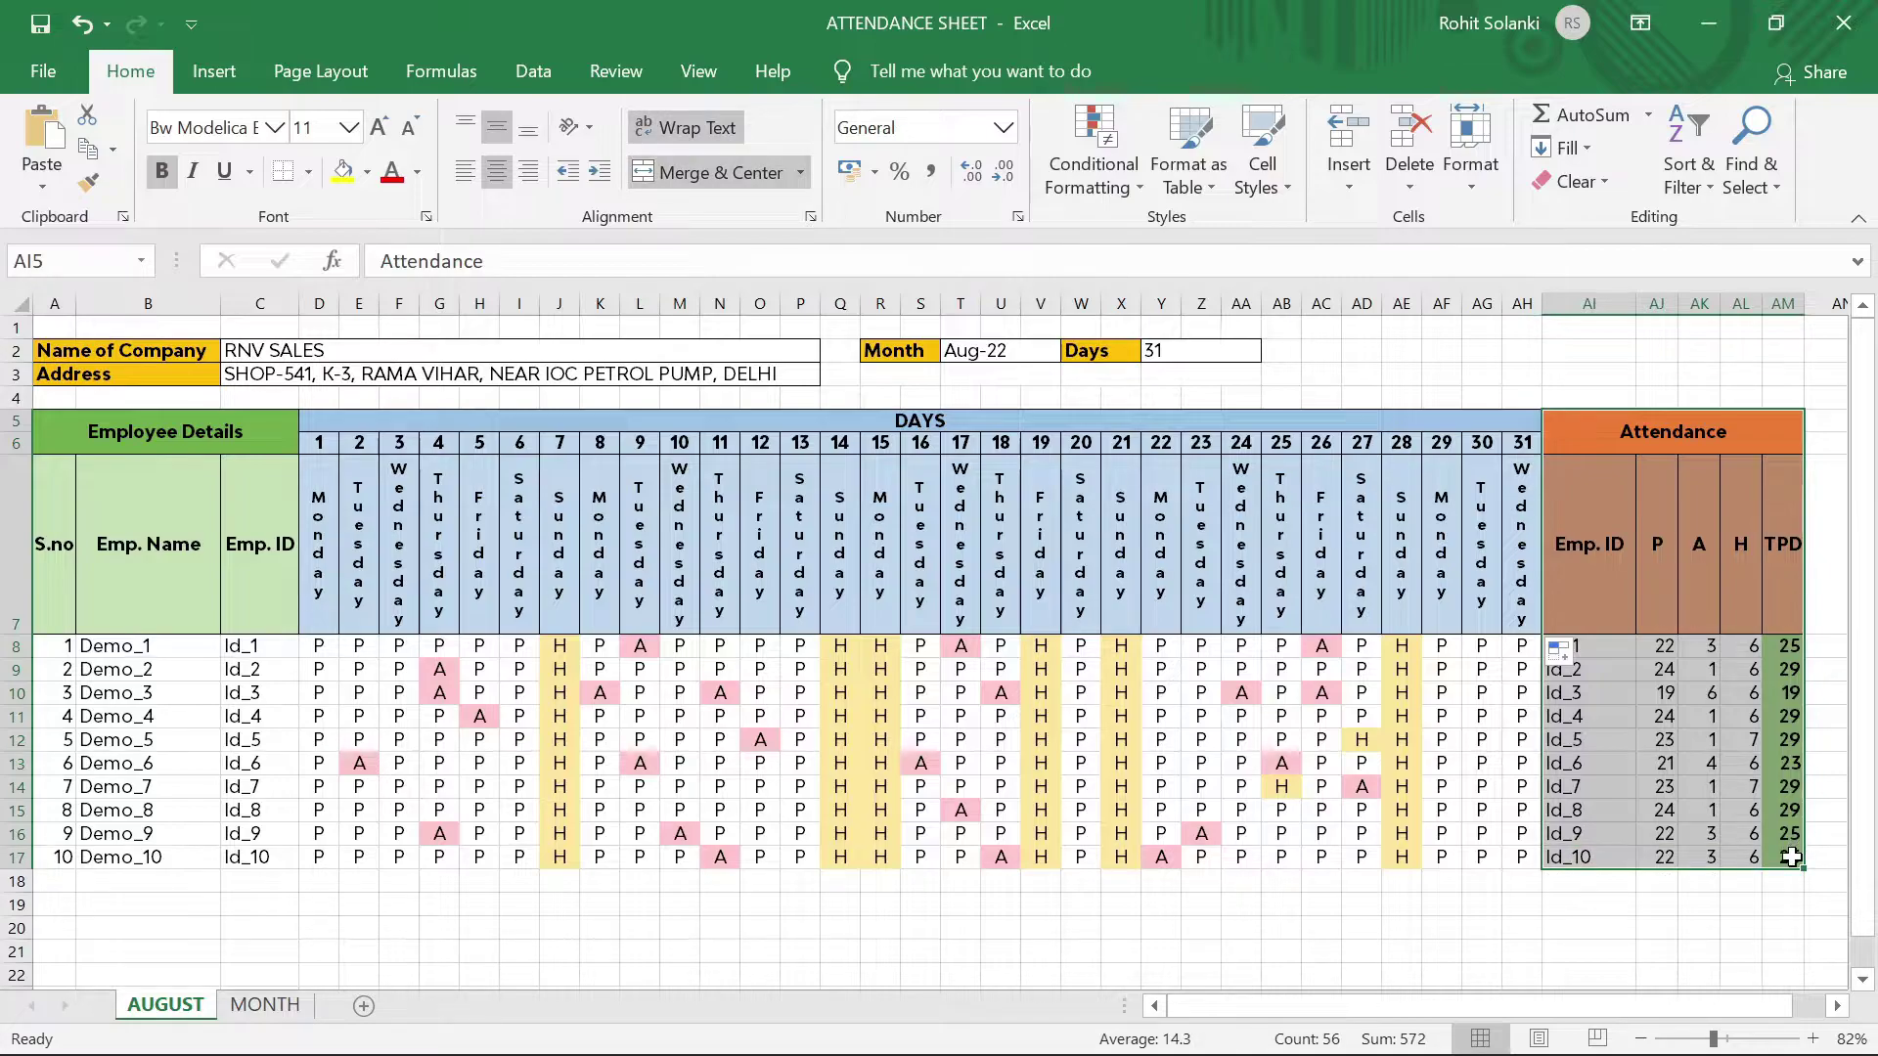
pyautogui.click(1790, 857)
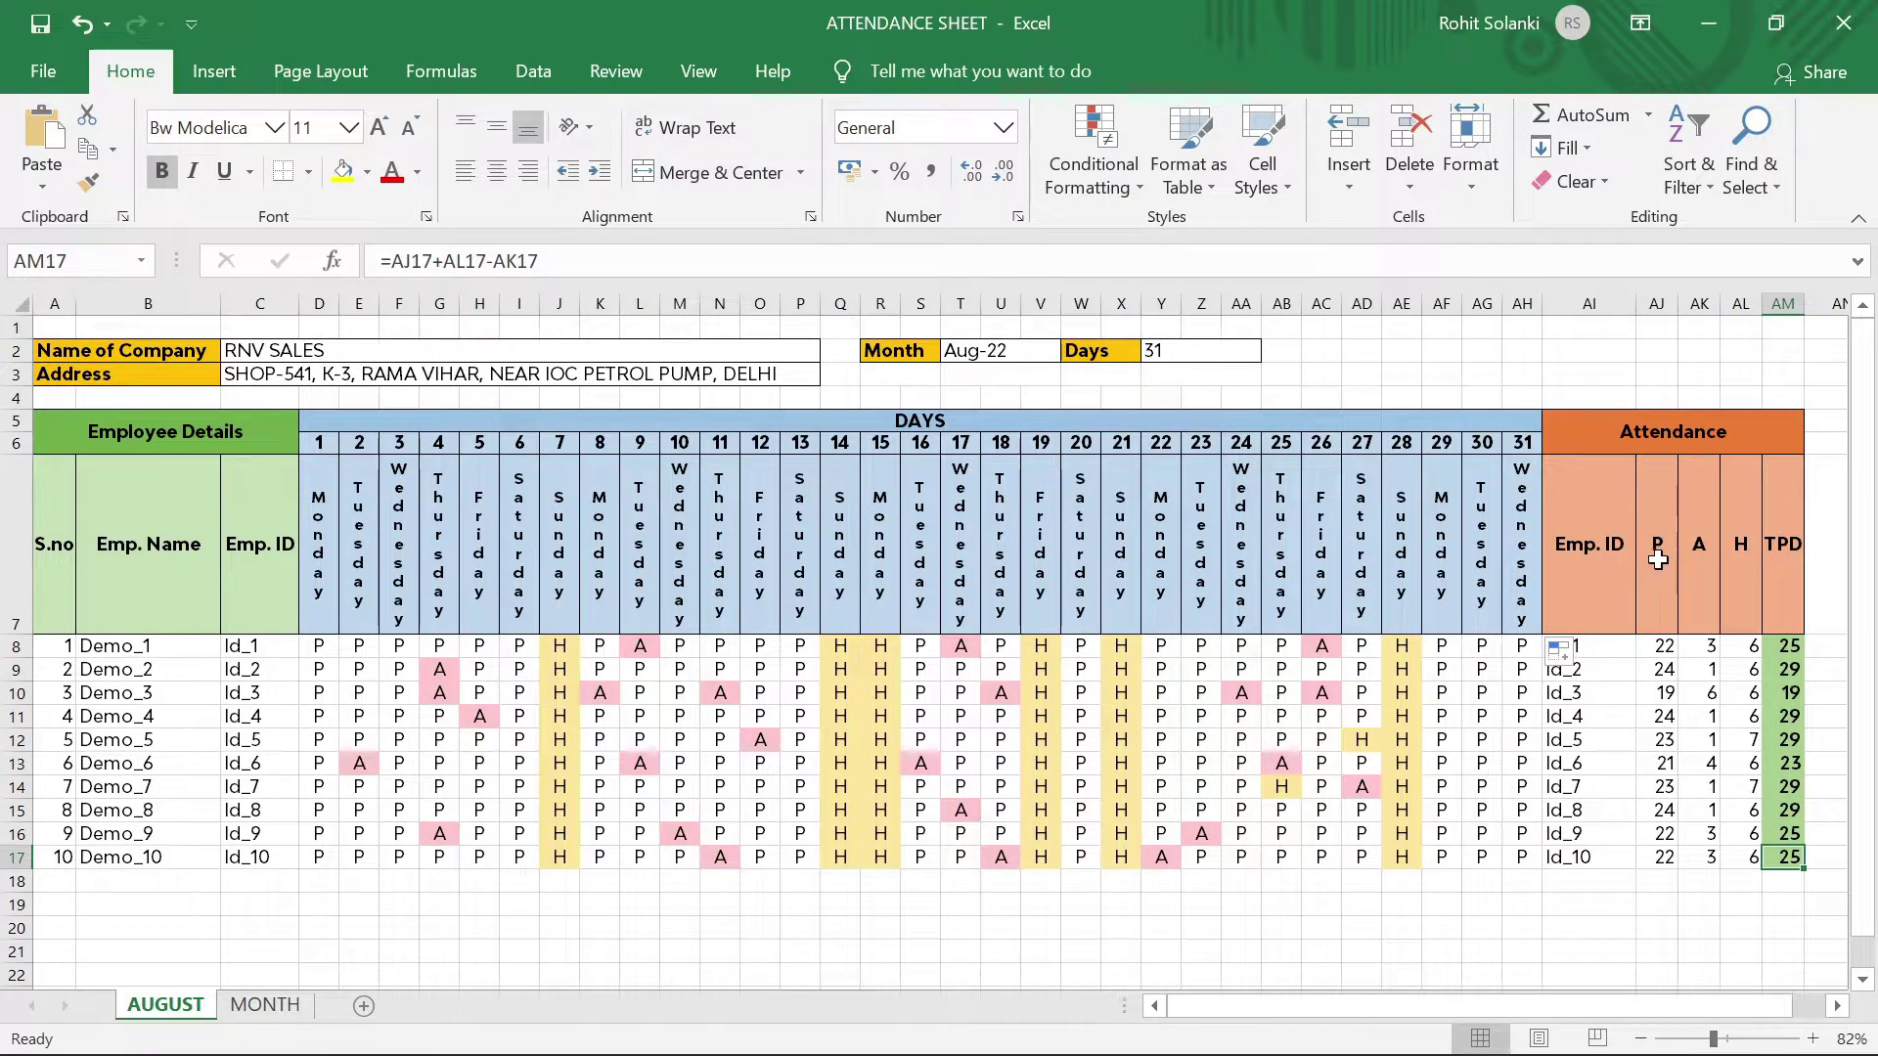
pyautogui.moveTo(1657, 544); pyautogui.dragTo(1669, 854)
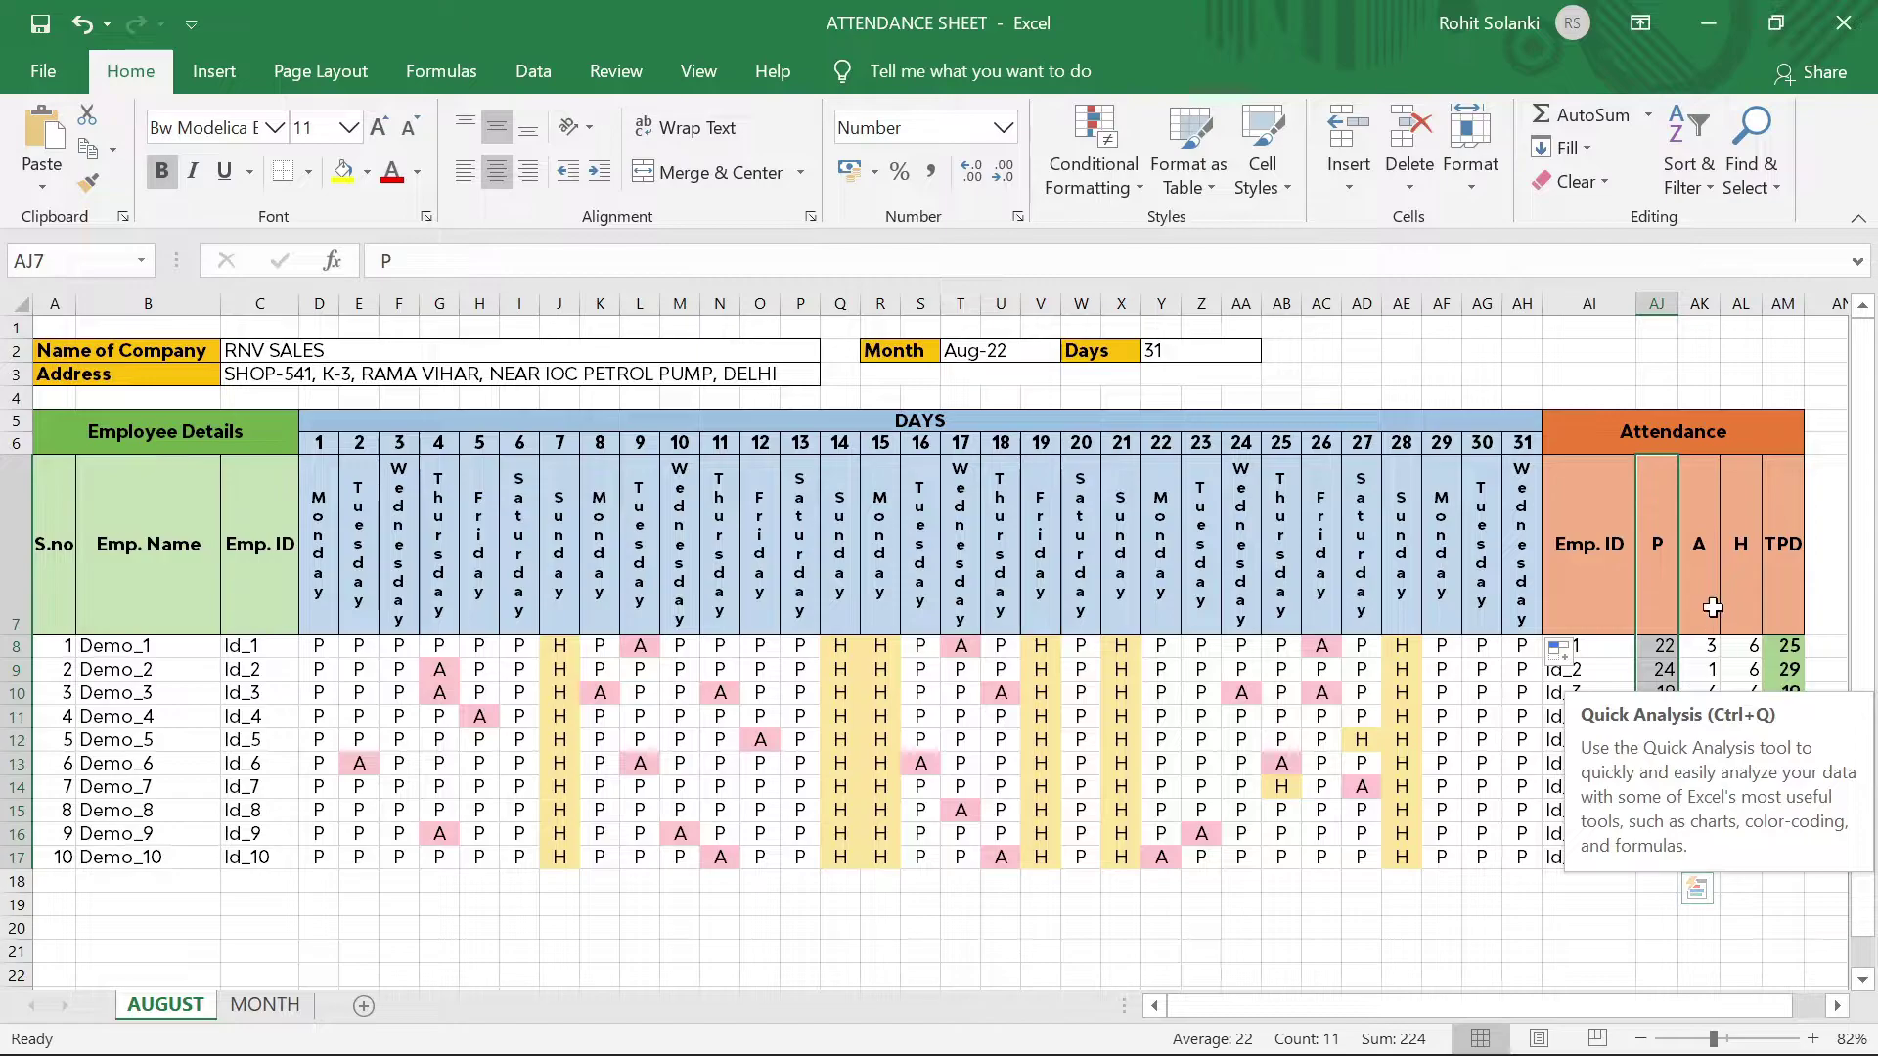
pyautogui.moveTo(1699, 548); pyautogui.dragTo(1702, 858)
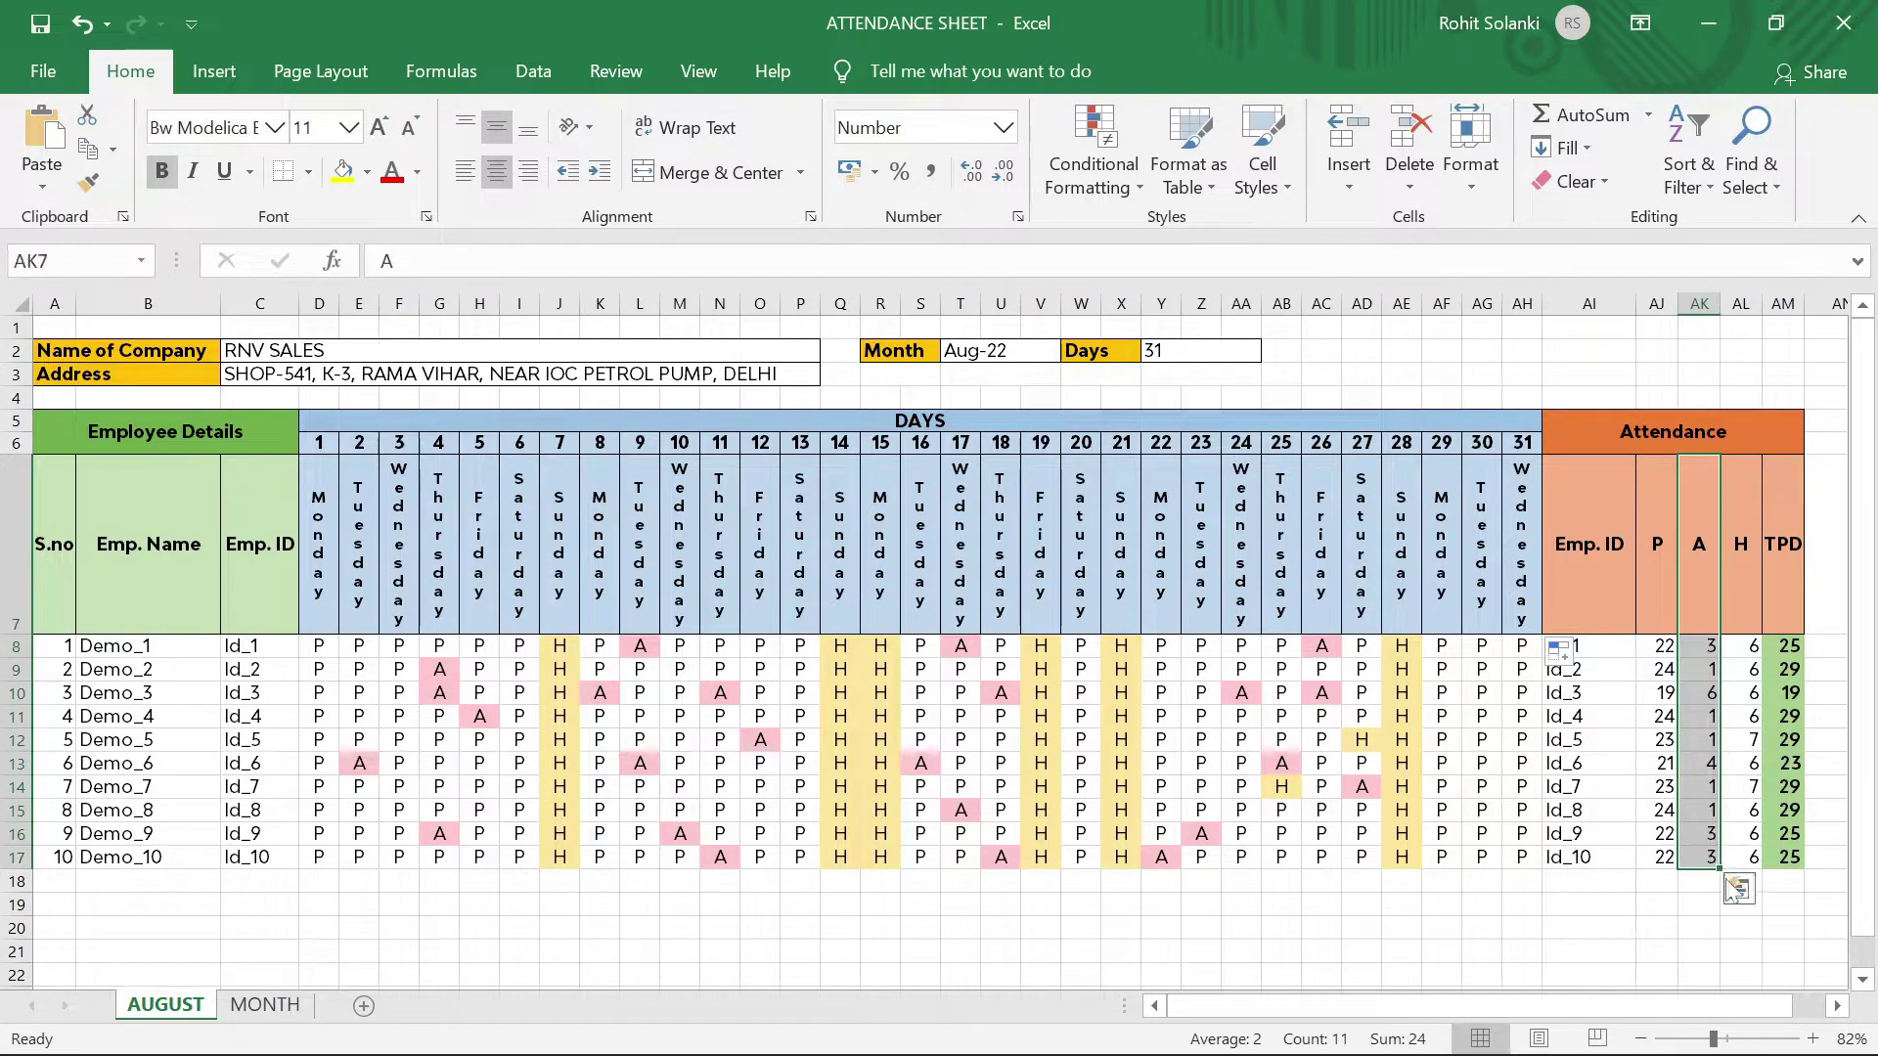
pyautogui.moveTo(1734, 553); pyautogui.dragTo(1740, 859)
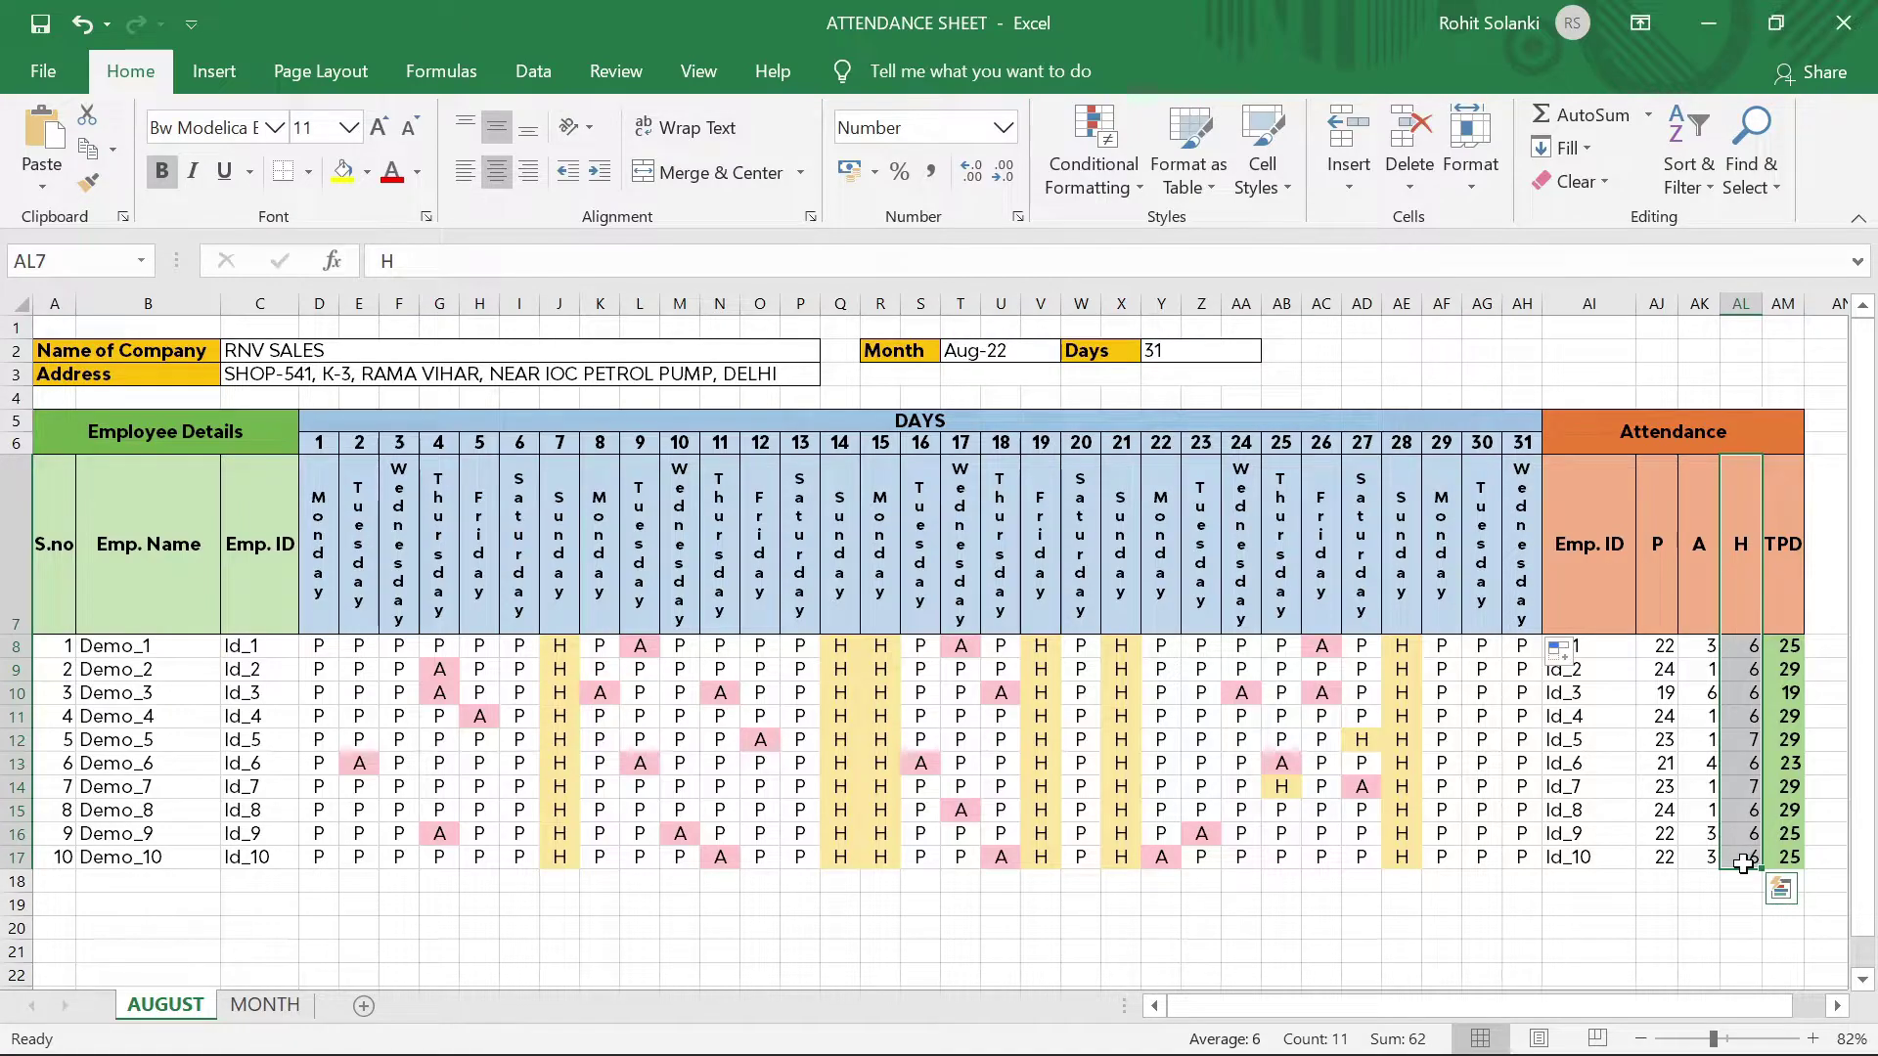
pyautogui.click(1736, 884)
pyautogui.click(1604, 599)
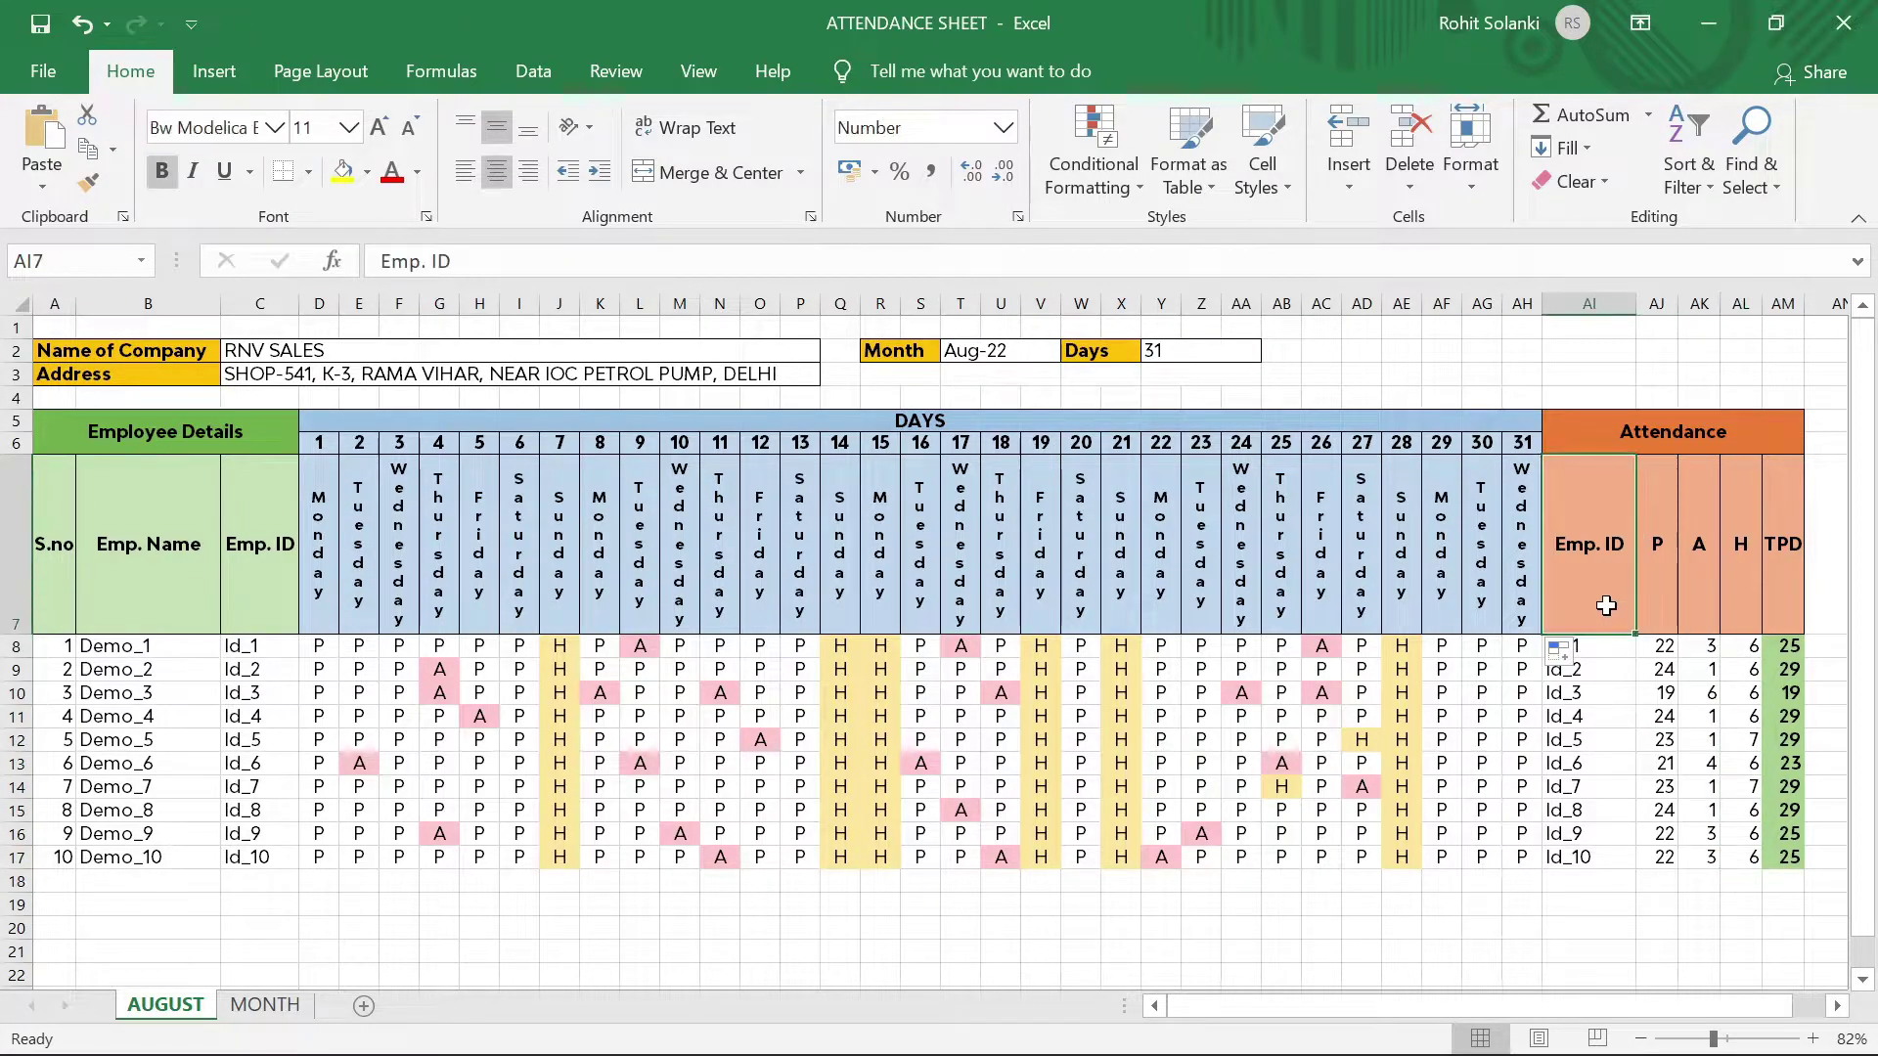
pyautogui.moveTo(1588, 577); pyautogui.dragTo(1602, 853)
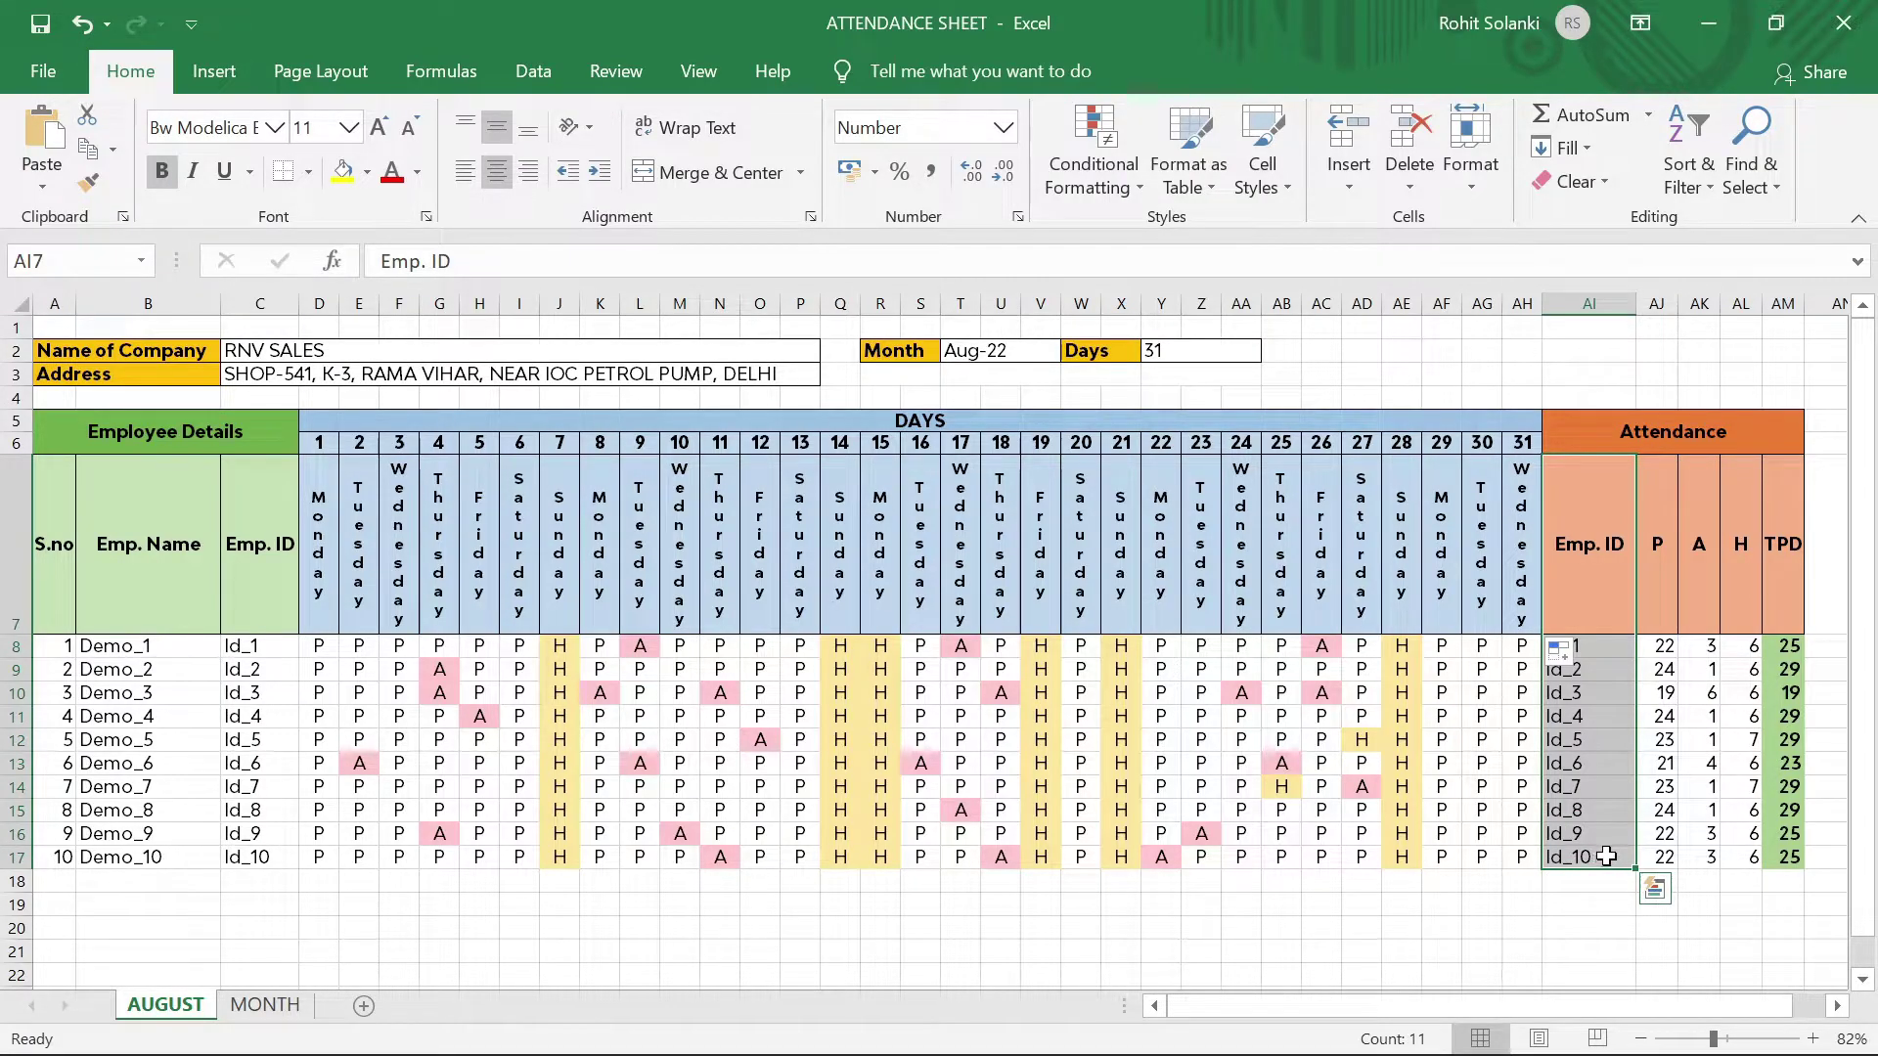
pyautogui.click(1606, 857)
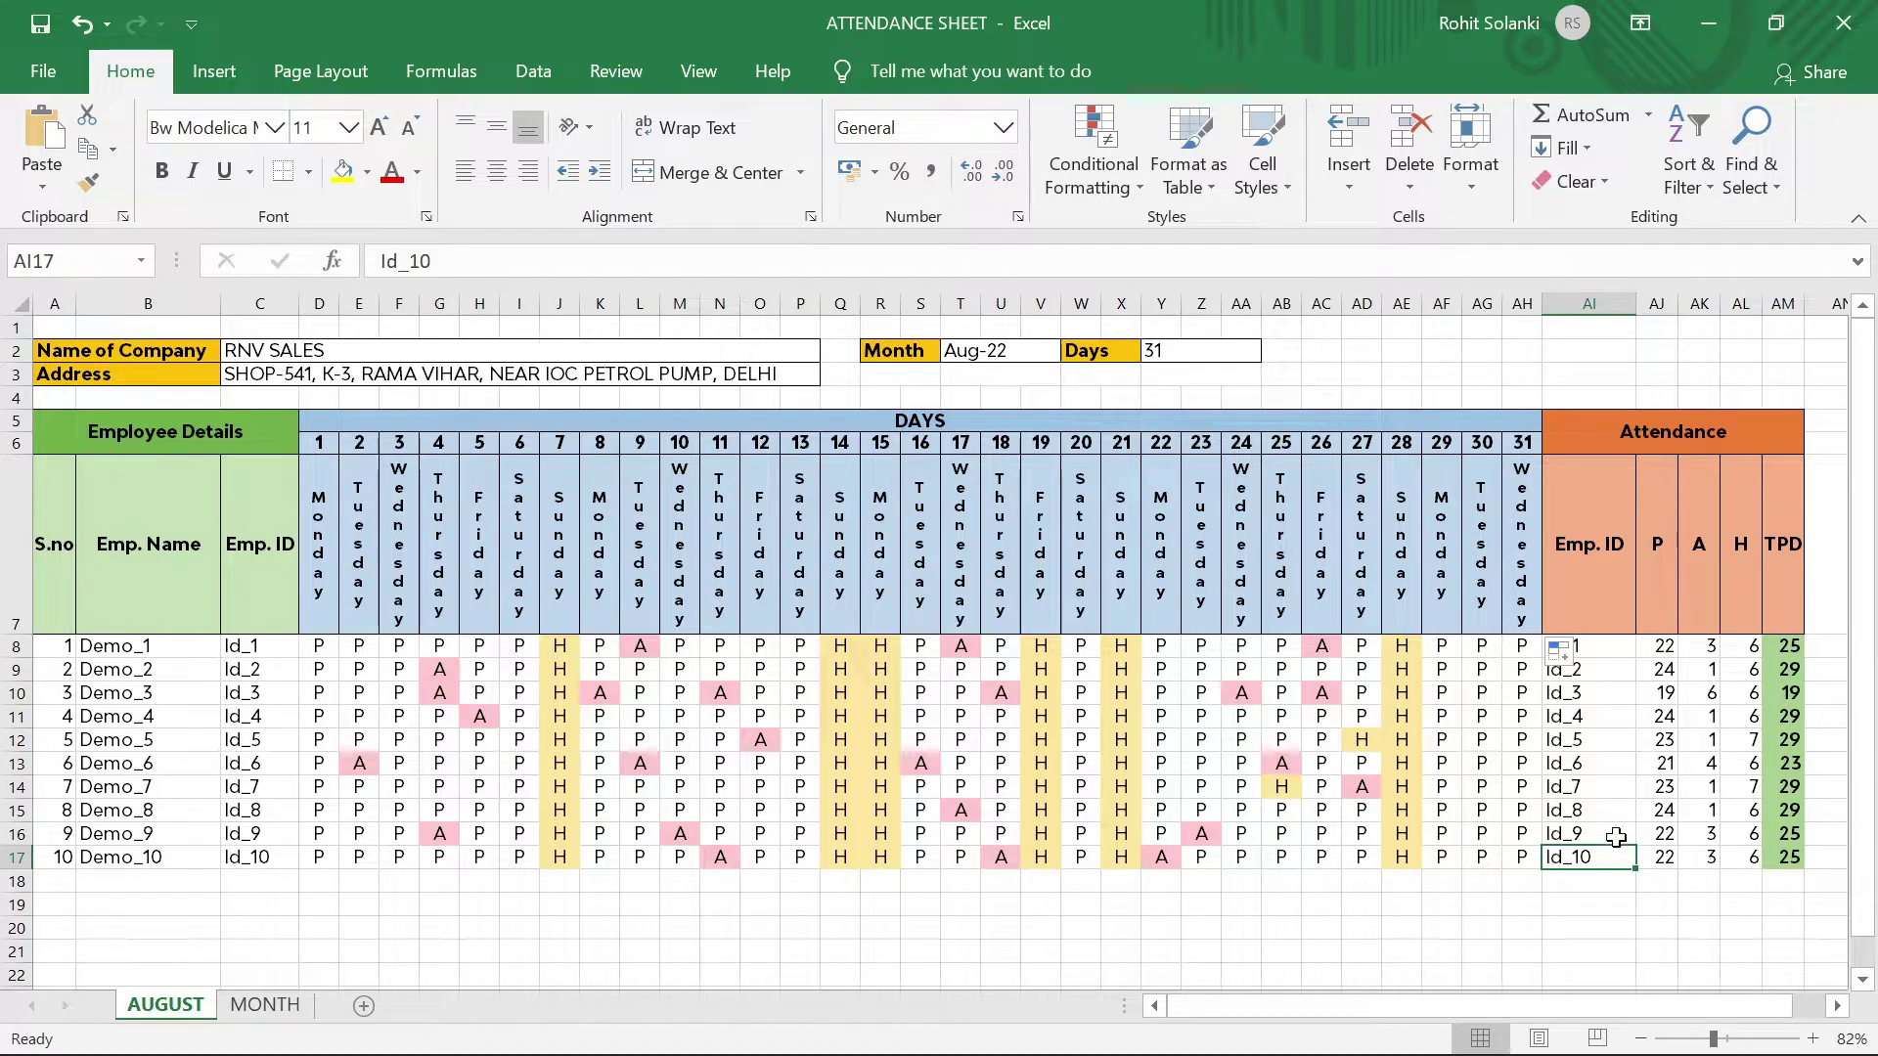
pyautogui.click(1781, 587)
pyautogui.moveTo(1789, 561); pyautogui.dragTo(1780, 860)
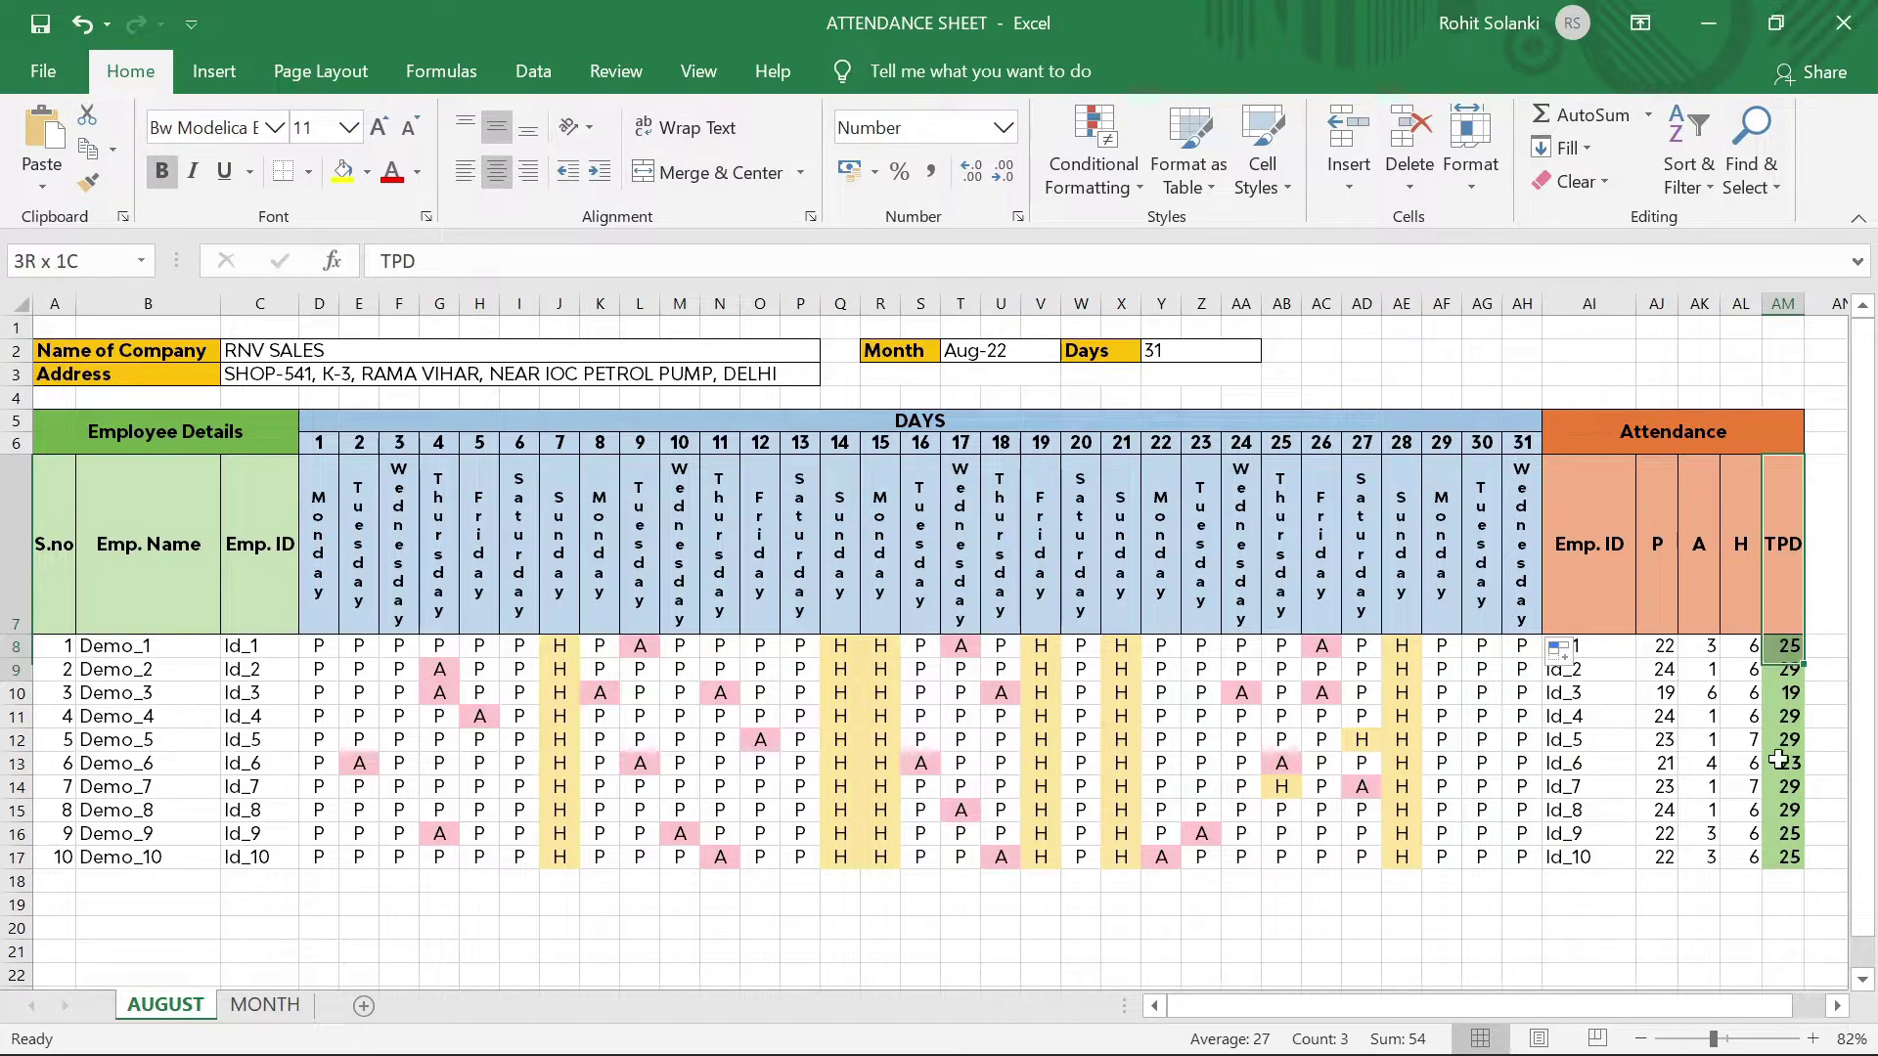
pyautogui.click(1778, 859)
pyautogui.click(1786, 650)
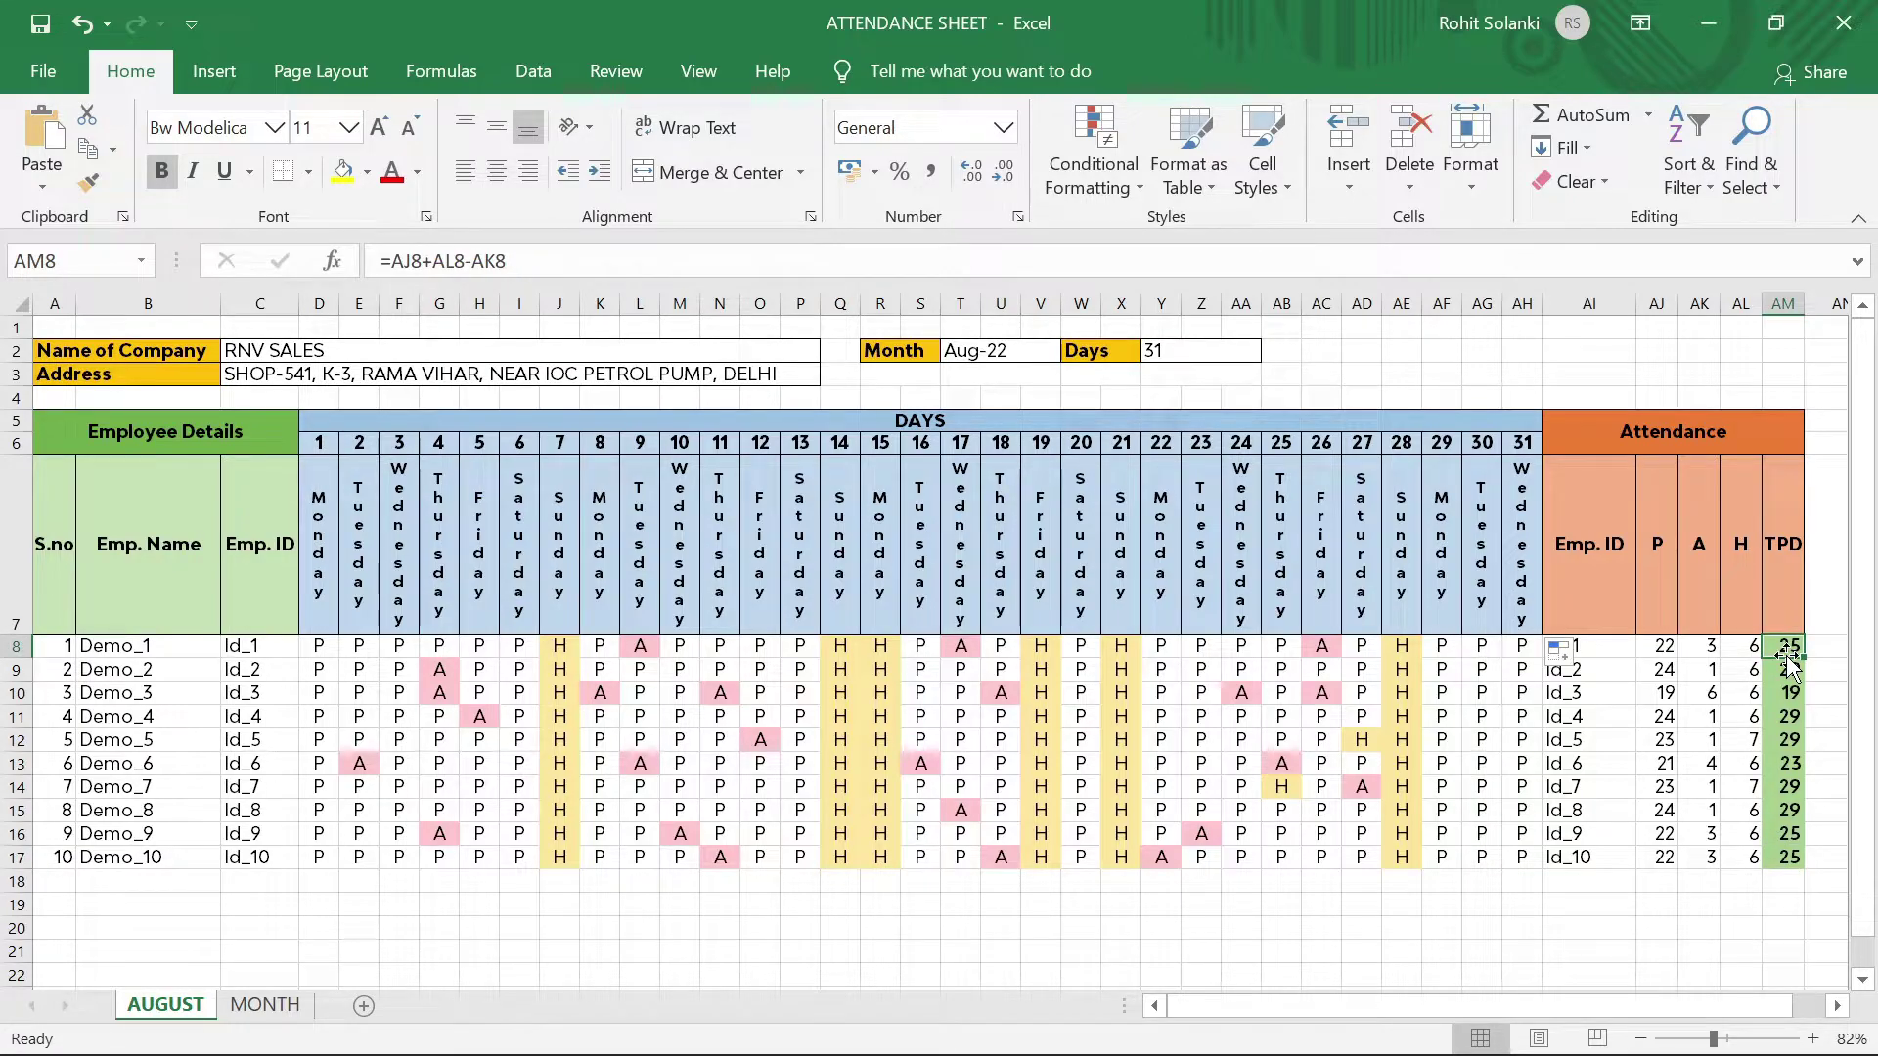
pyautogui.doubleClick(1786, 652)
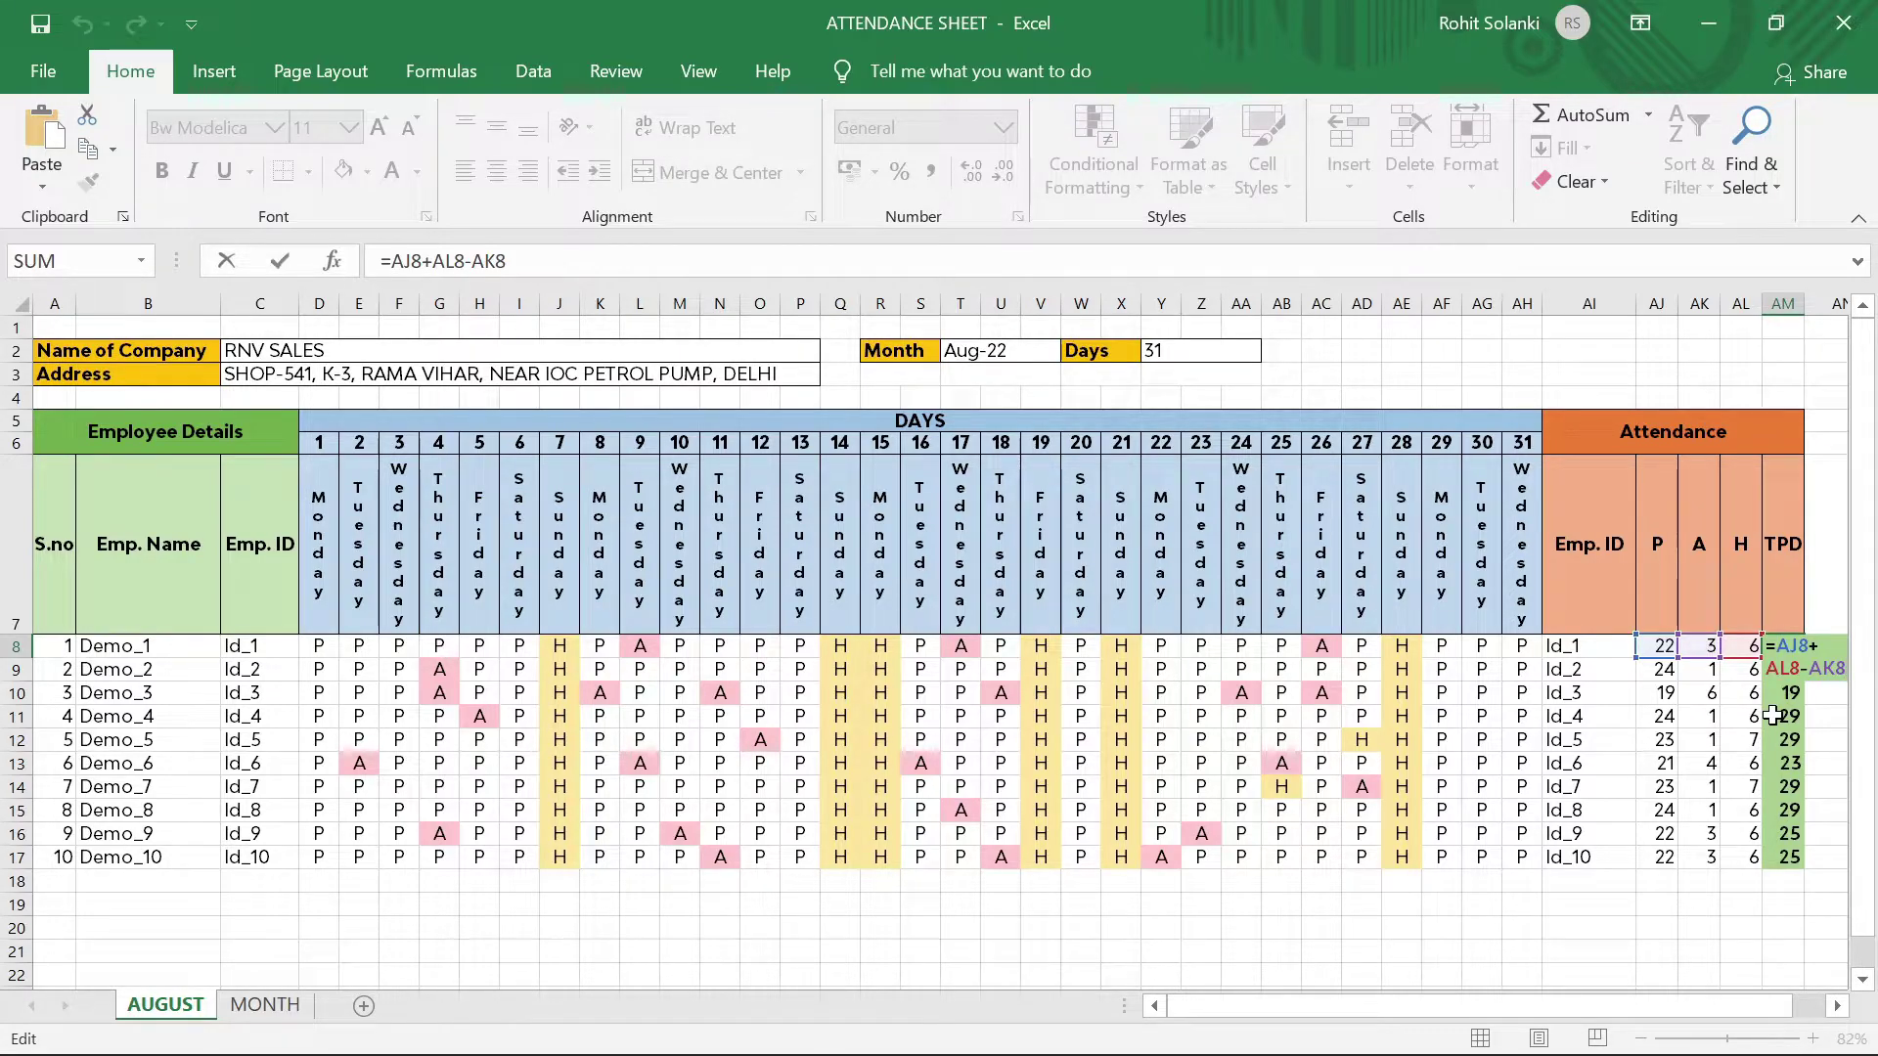
pyautogui.press('Return')
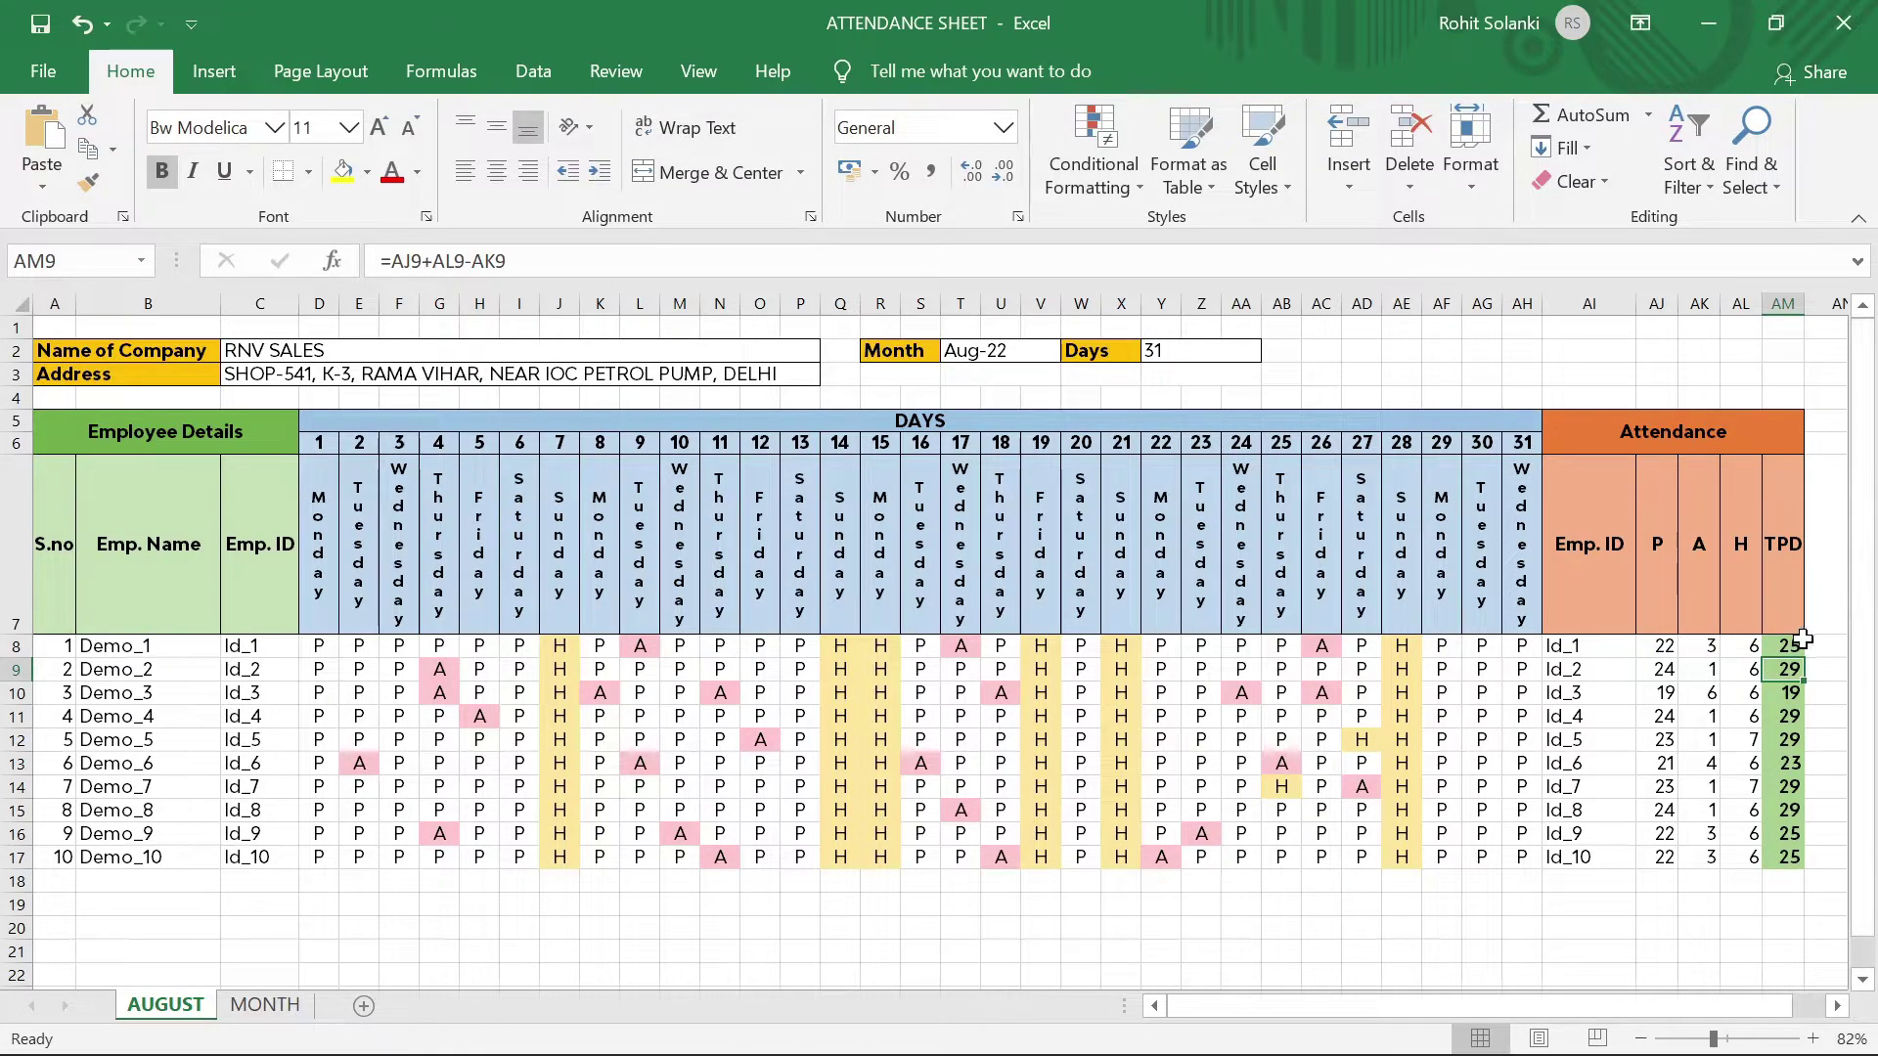
pyautogui.click(1803, 642)
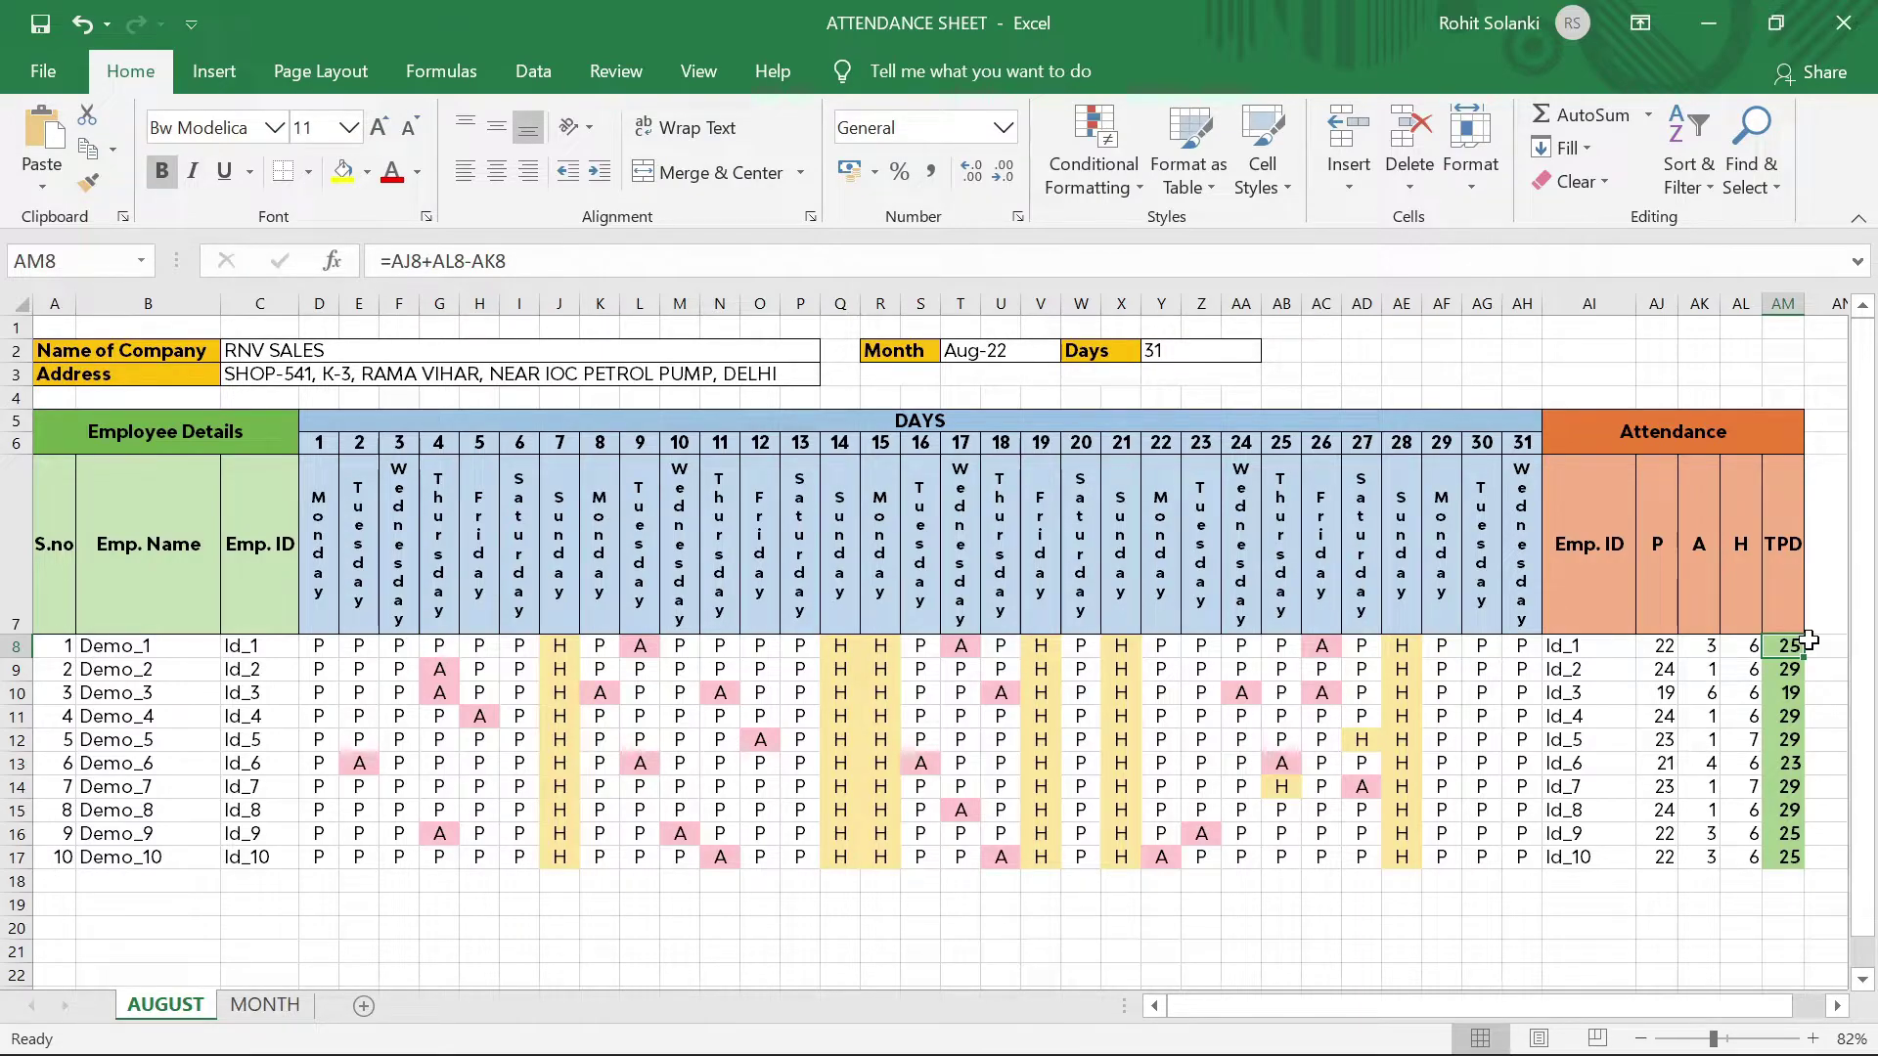
pyautogui.moveTo(322, 645); pyautogui.dragTo(1519, 850)
pyautogui.click(1517, 851)
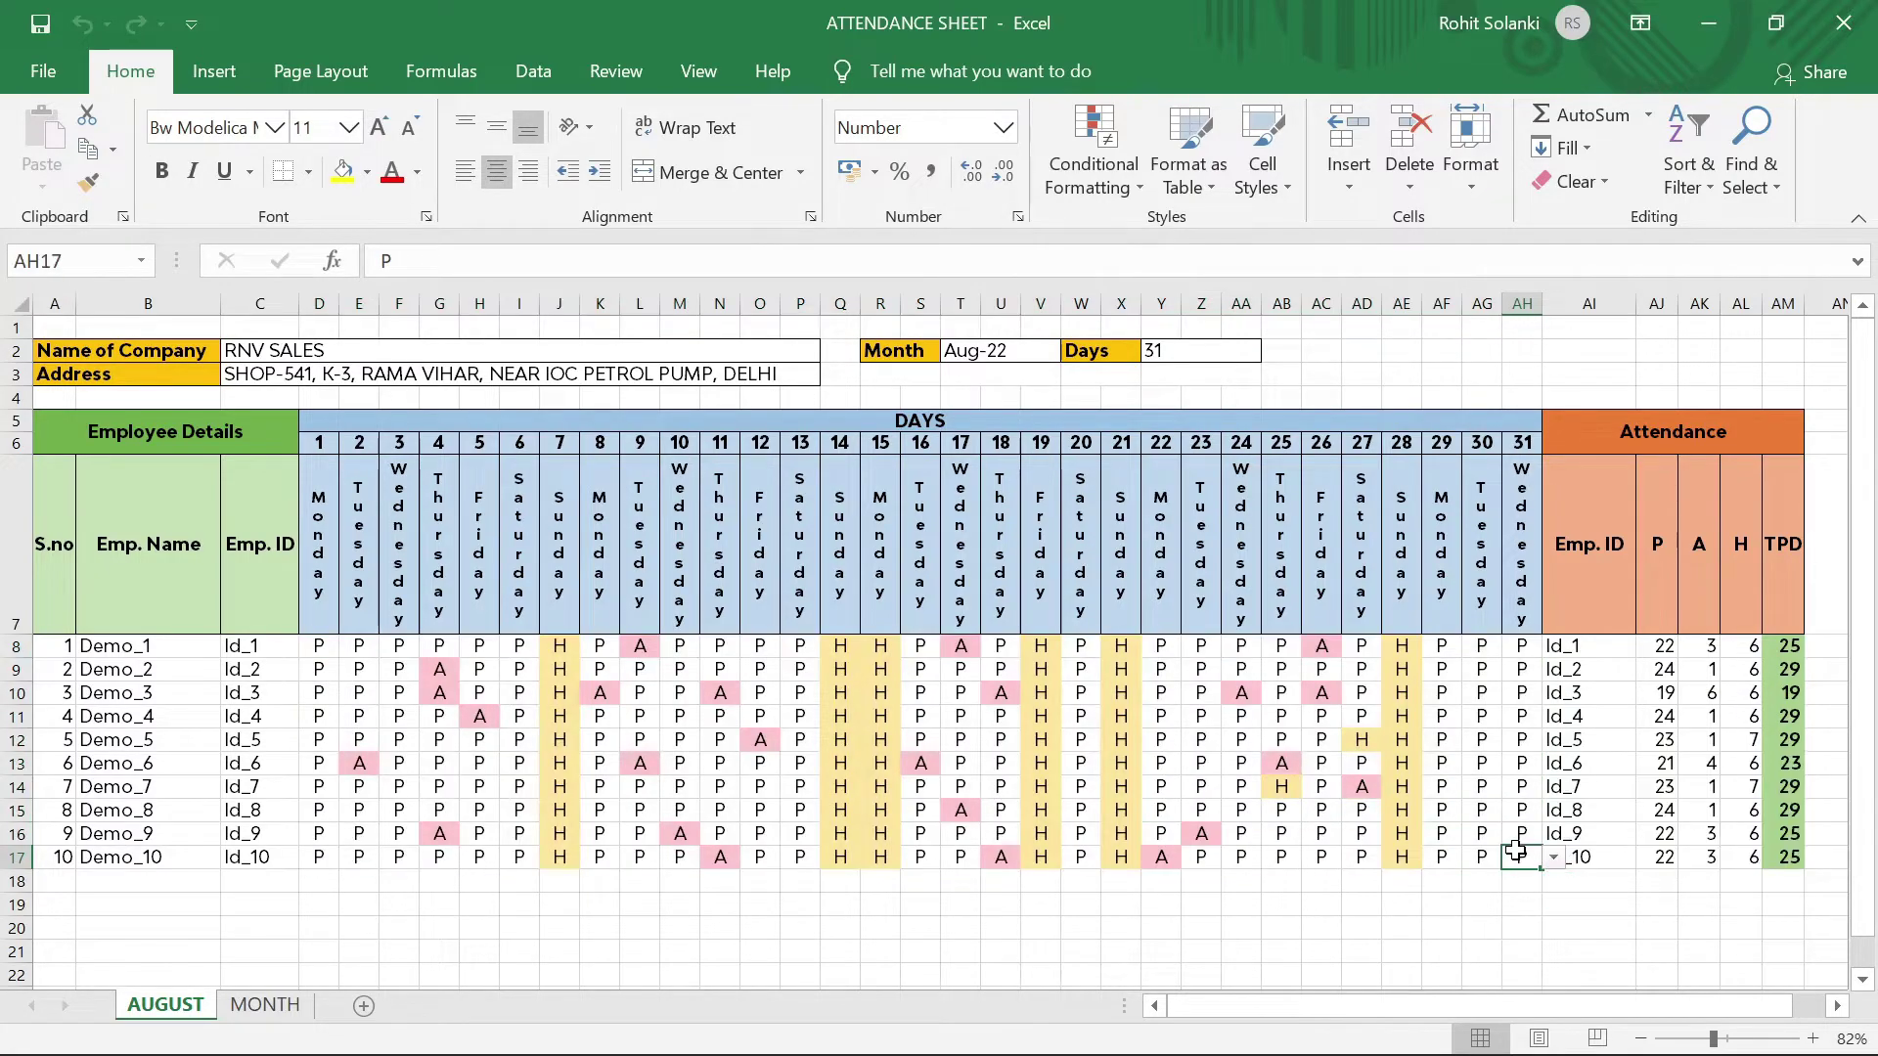
pyautogui.click(1111, 180)
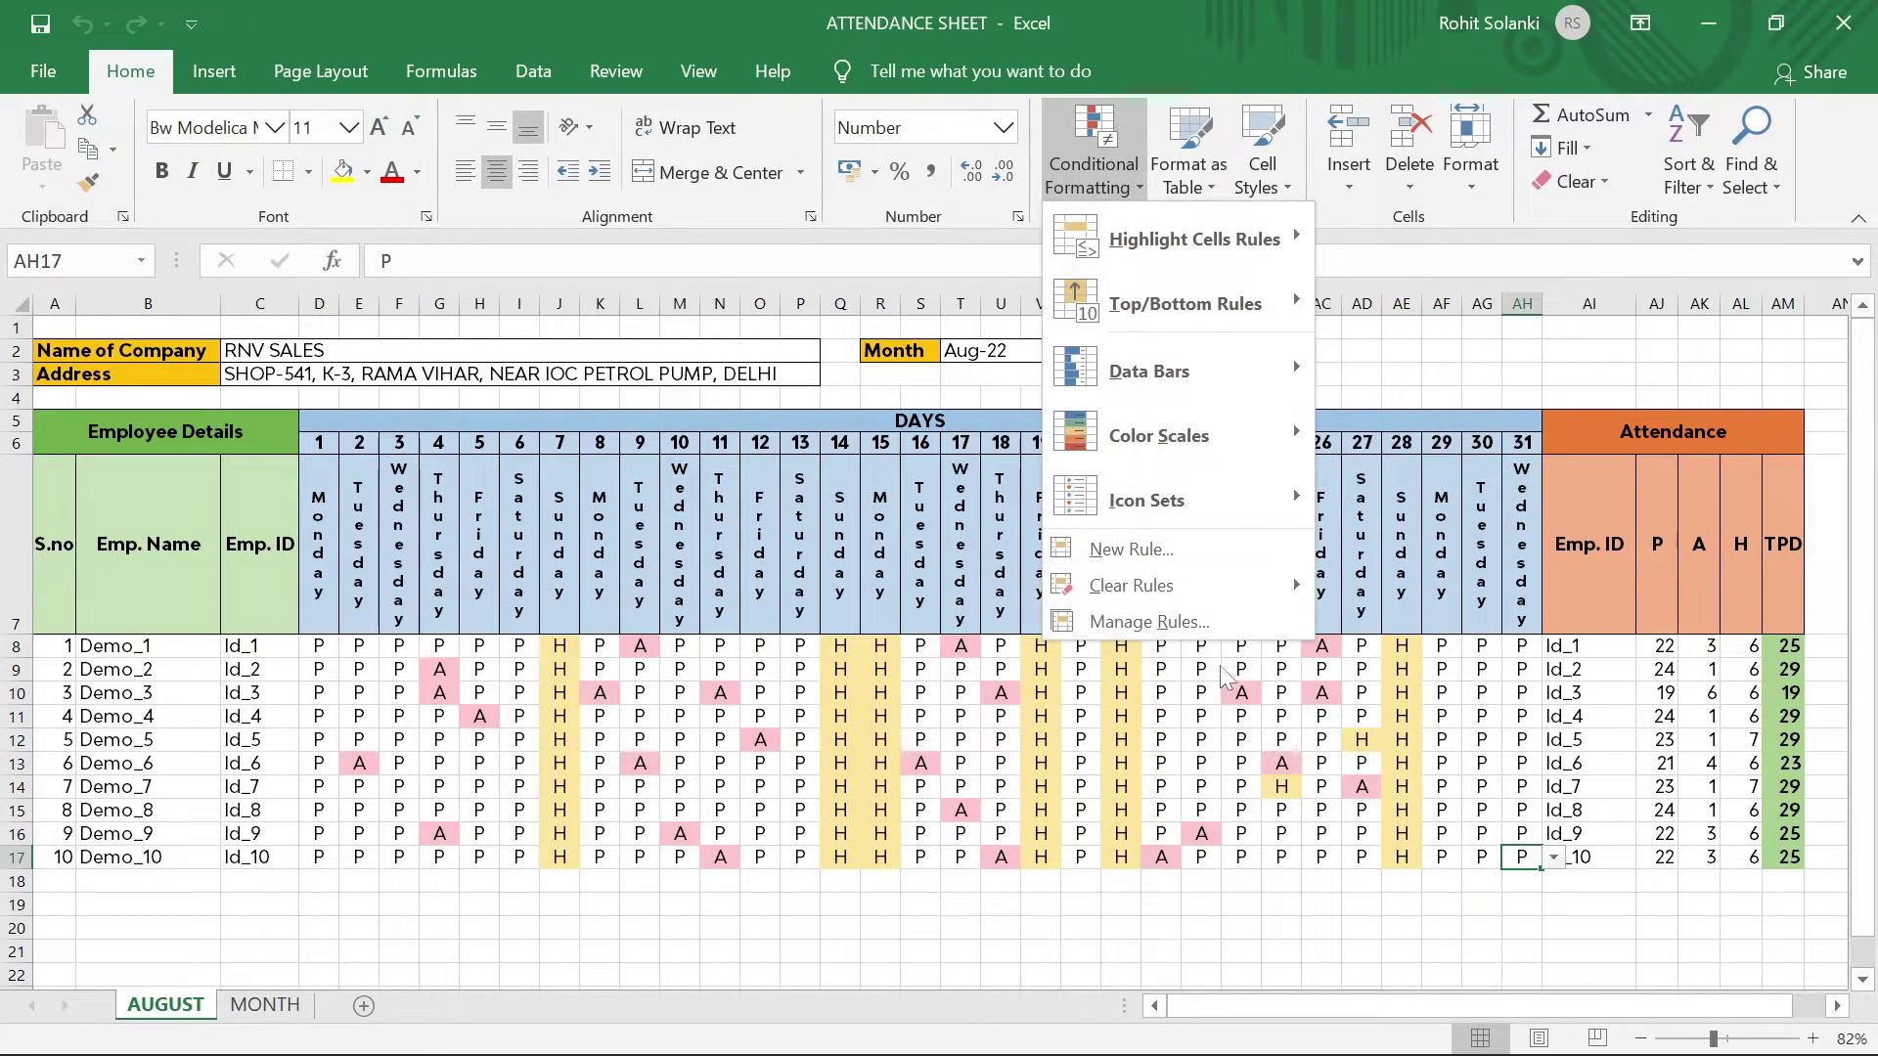
pyautogui.click(1149, 622)
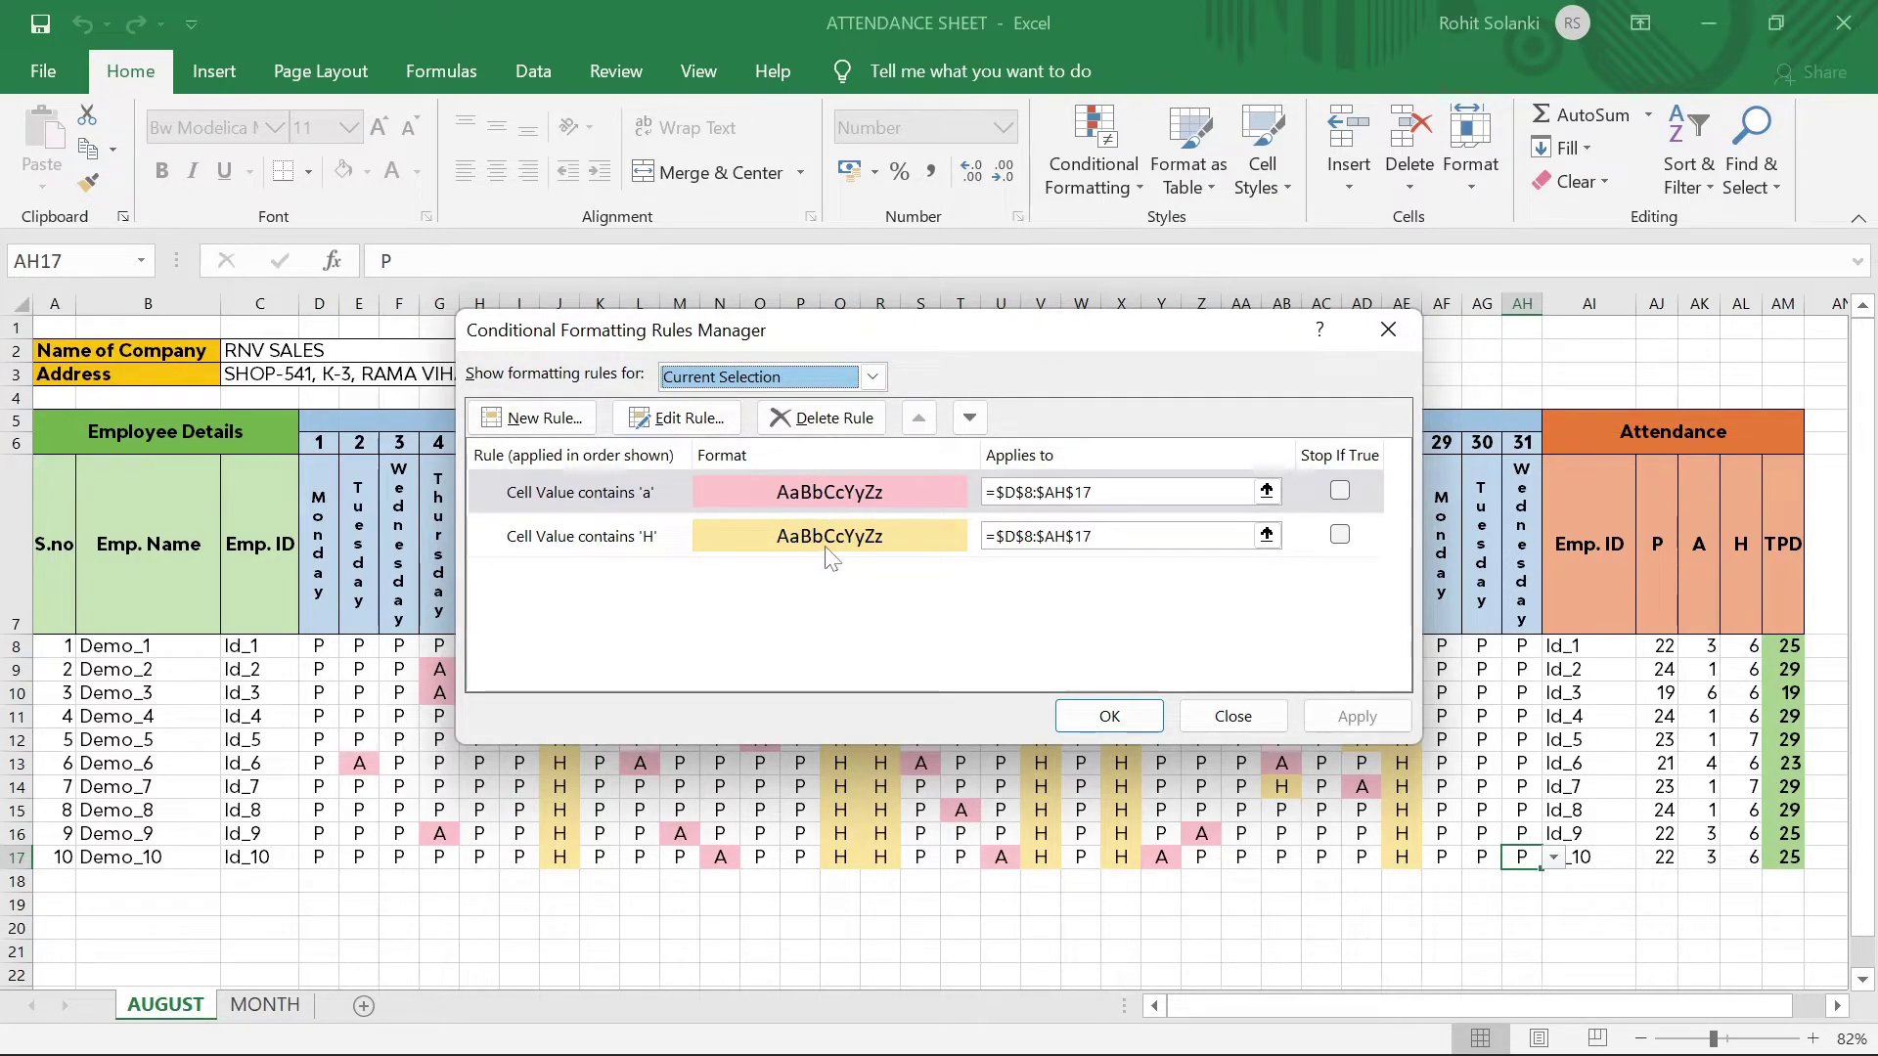
pyautogui.click(1067, 720)
pyautogui.click(1076, 718)
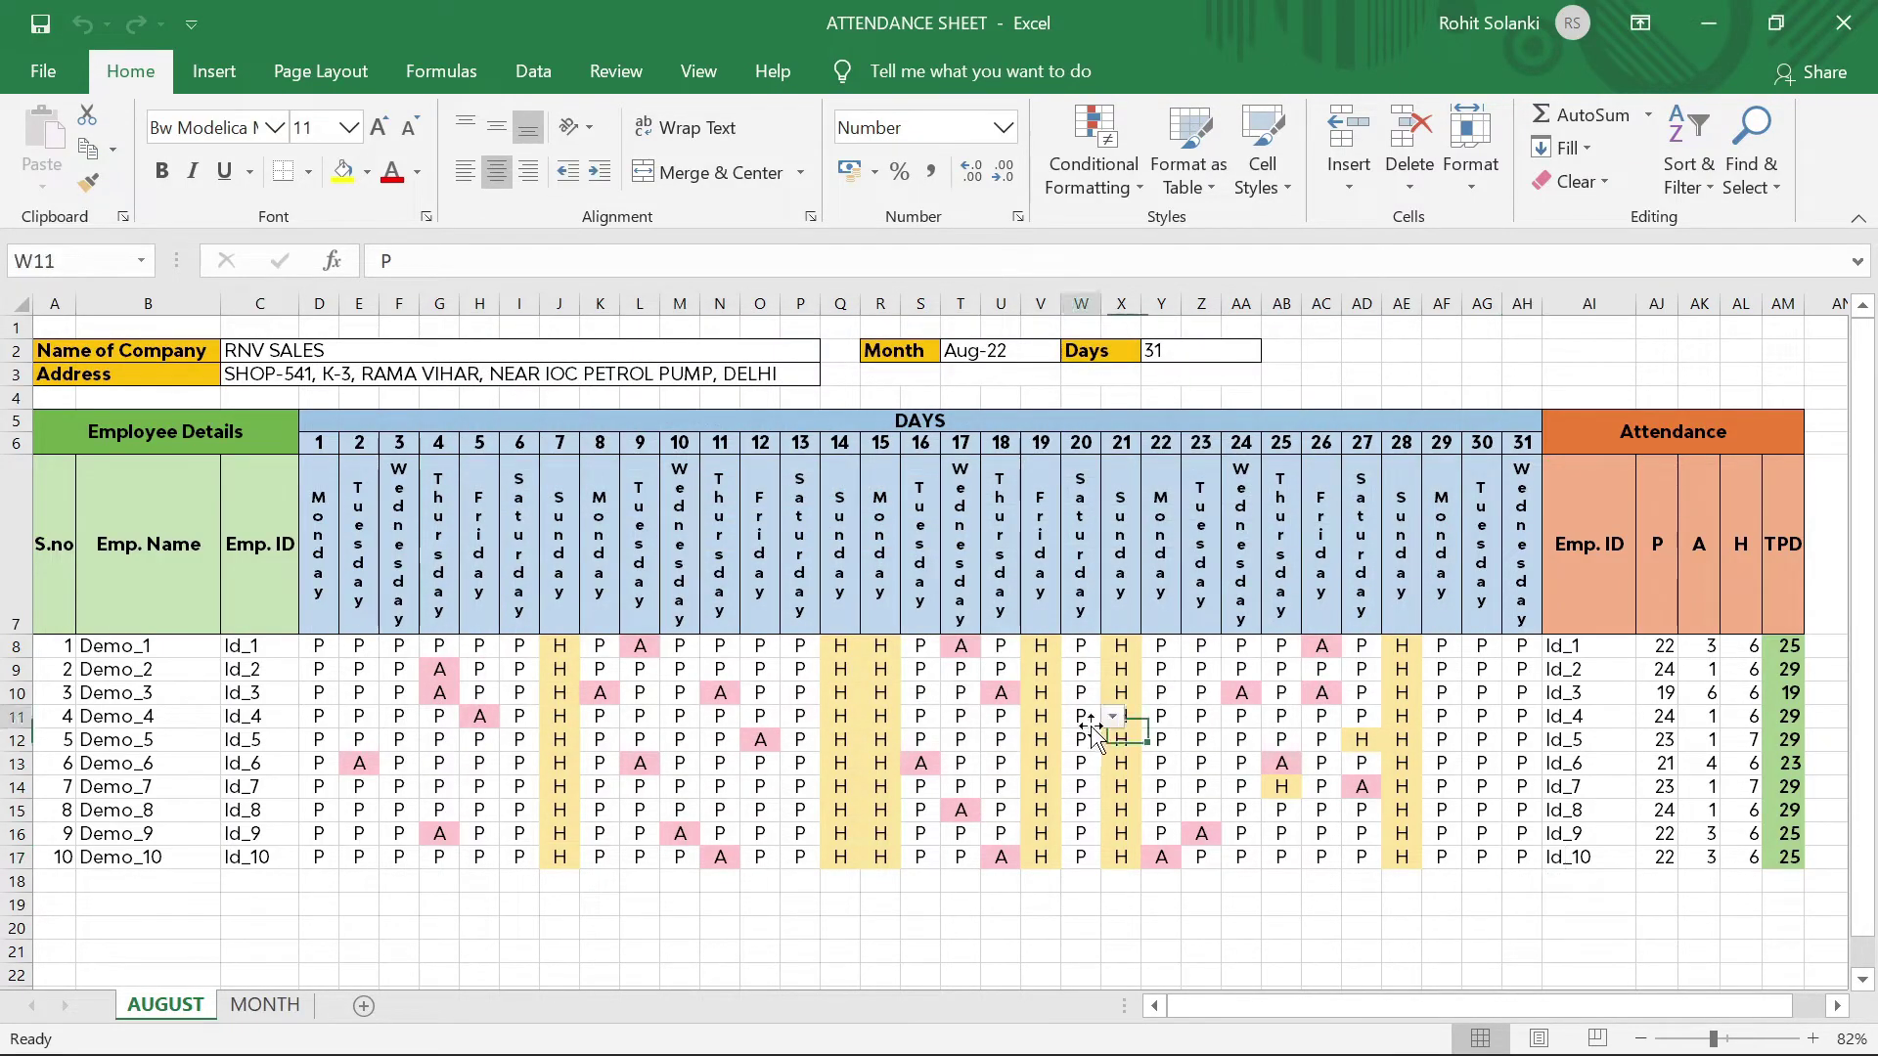